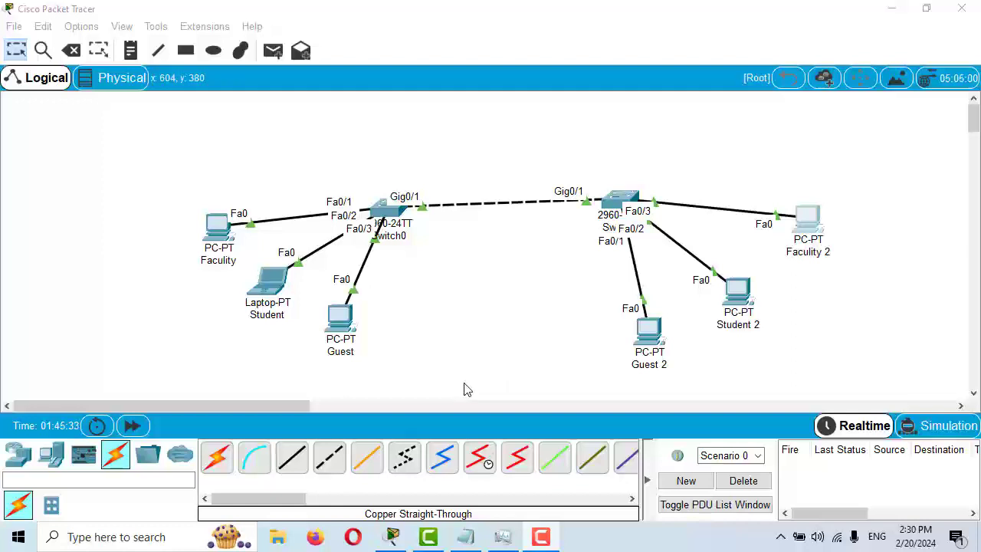
# Move the Guest PC slightly down and right, and send a simple PDU from Faculity to Faculity 2
pyautogui.moveTo(339, 334); pyautogui.dragTo(351, 347)
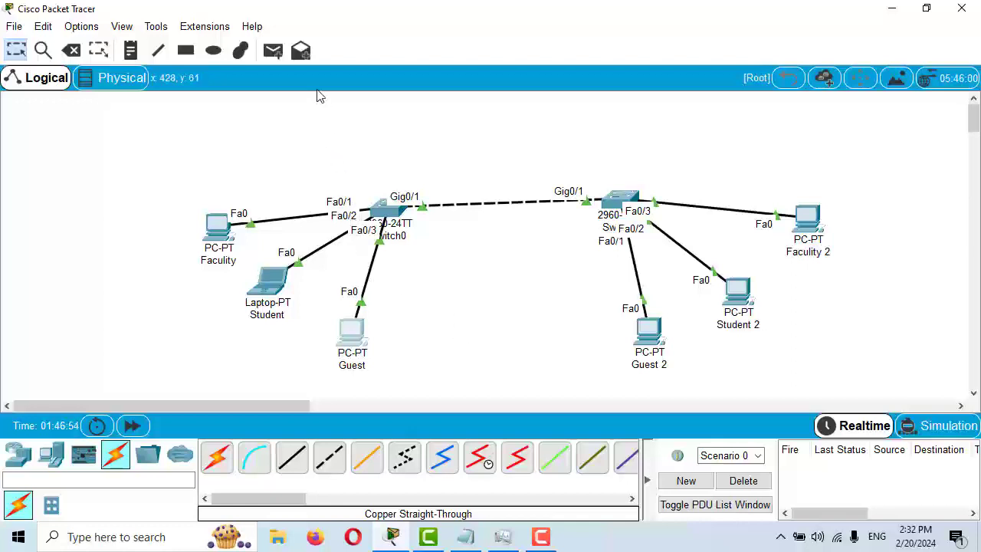
pyautogui.click(272, 50)
pyautogui.click(218, 226)
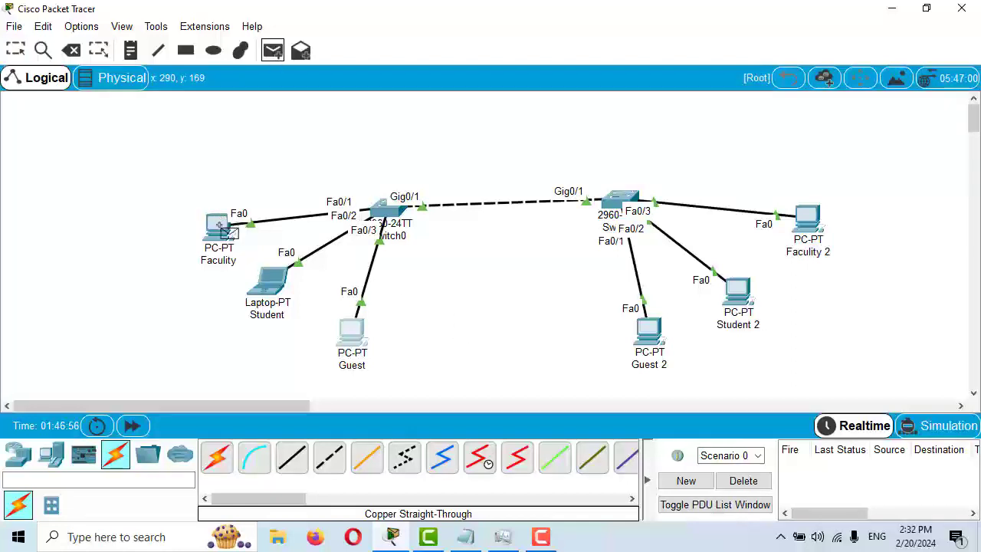
pyautogui.click(812, 222)
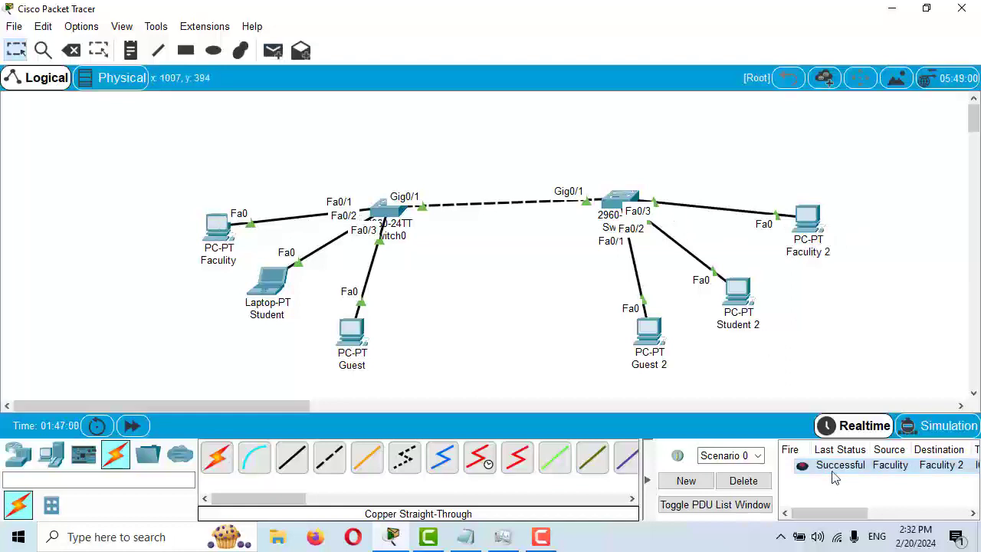
# Test Student to Student 2 and Guest to Guest 2 with simple PDUs, and delete the scenario's PDUs
pyautogui.click(273, 49)
pyautogui.click(285, 280)
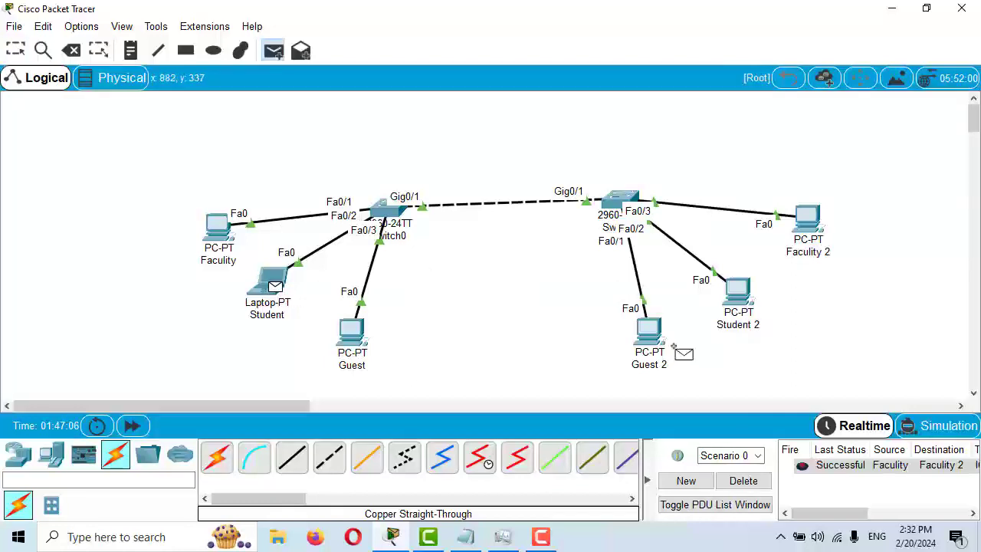
pyautogui.click(743, 311)
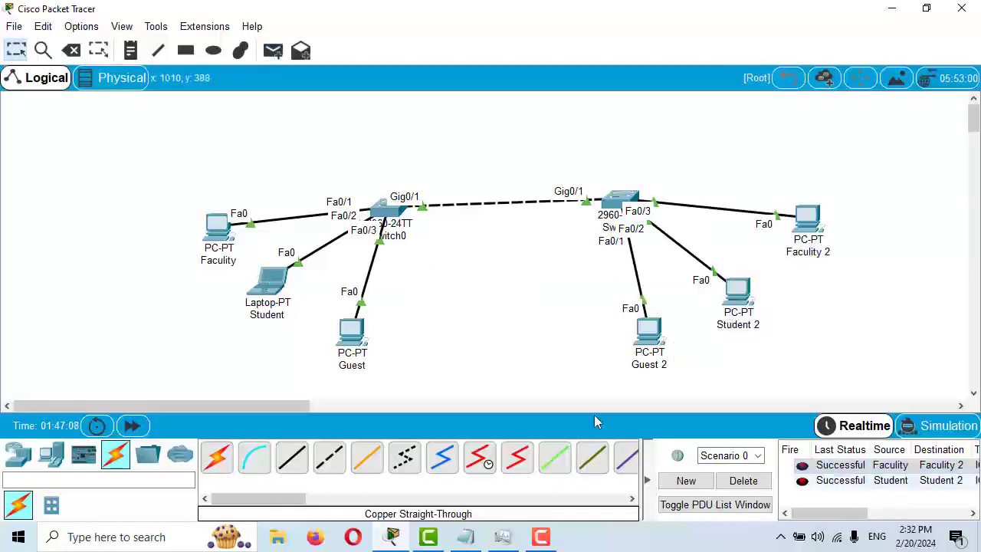
pyautogui.click(273, 50)
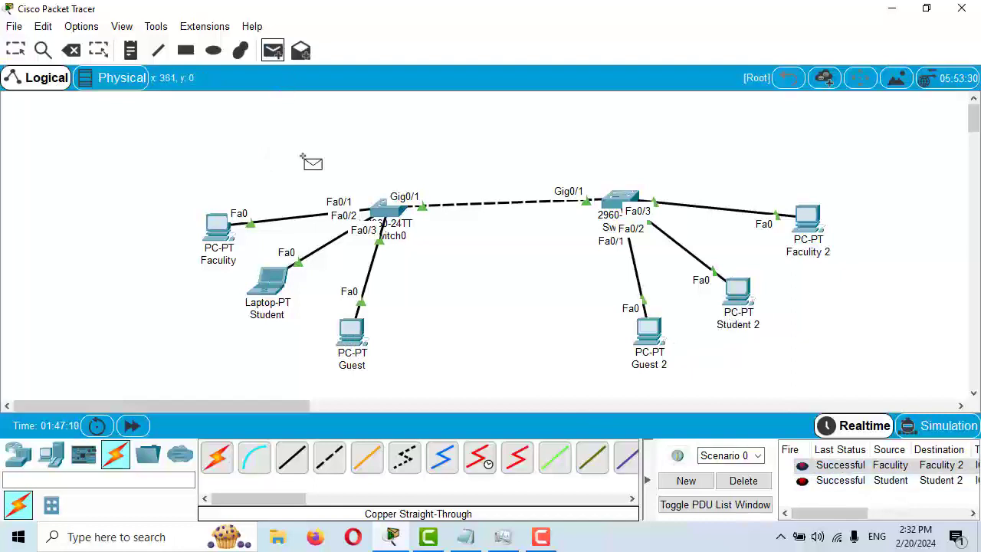
pyautogui.click(358, 347)
pyautogui.click(650, 332)
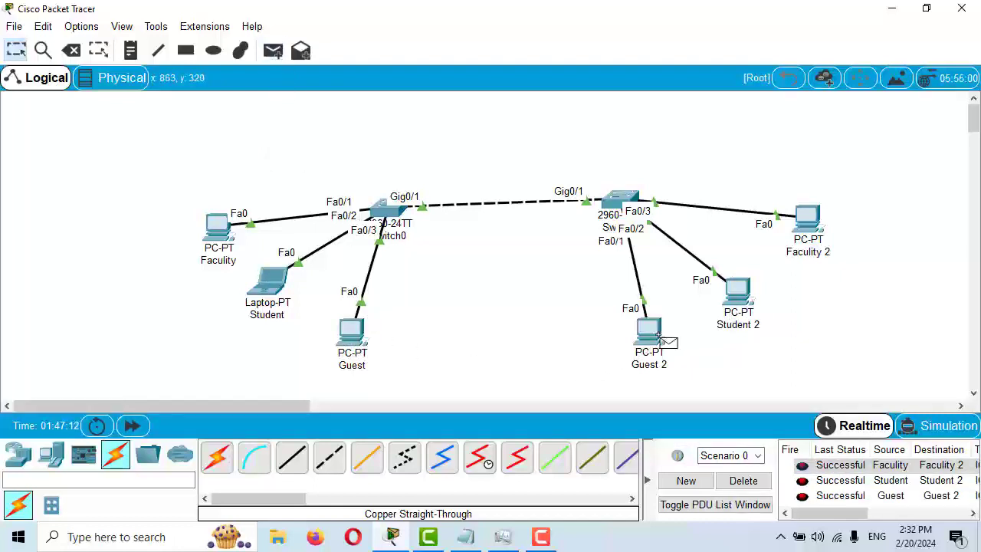
pyautogui.click(745, 482)
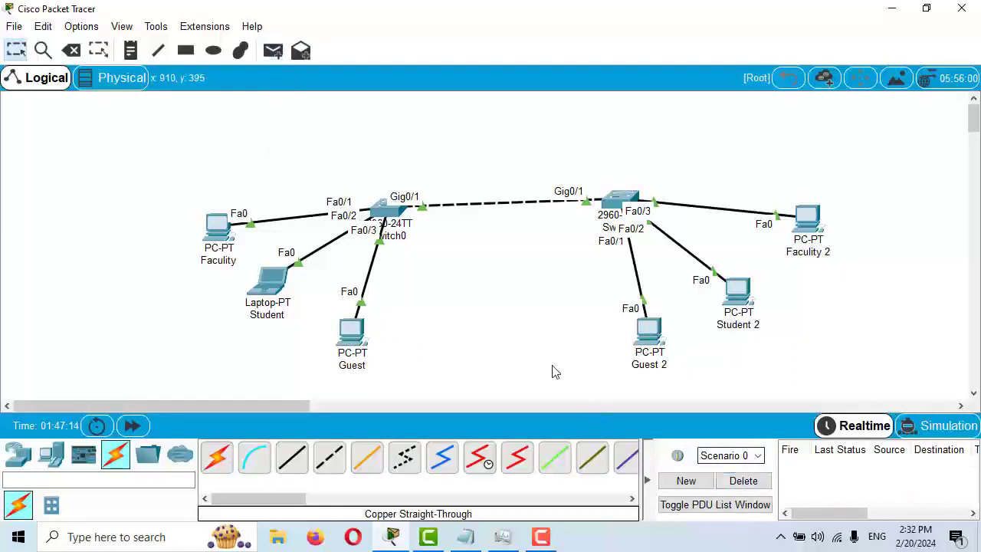
# Test Faculity to Student and Faculity to Guest with simple PDUs, and delete the scenario's PDUs
pyautogui.click(273, 50)
pyautogui.click(217, 225)
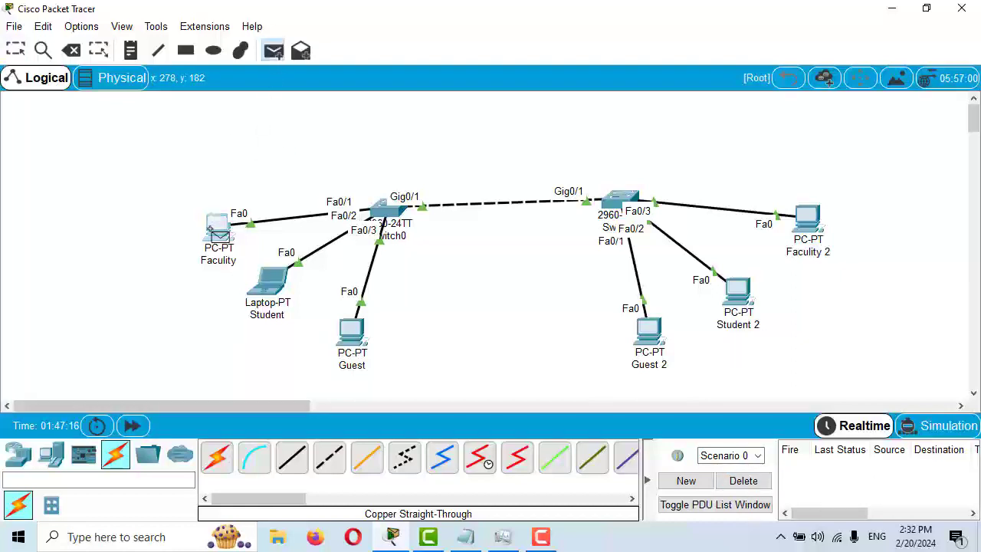
pyautogui.click(266, 298)
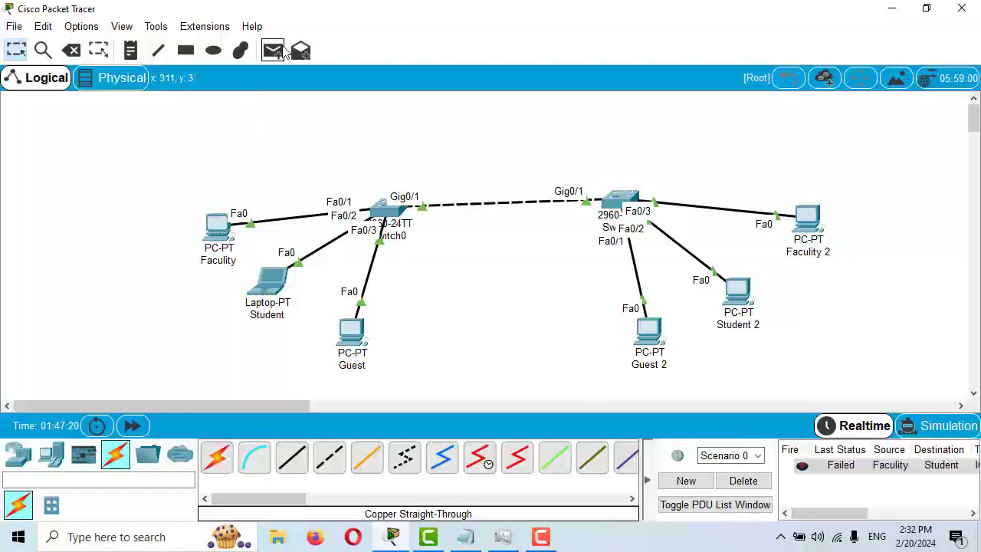
pyautogui.click(275, 50)
pyautogui.click(221, 224)
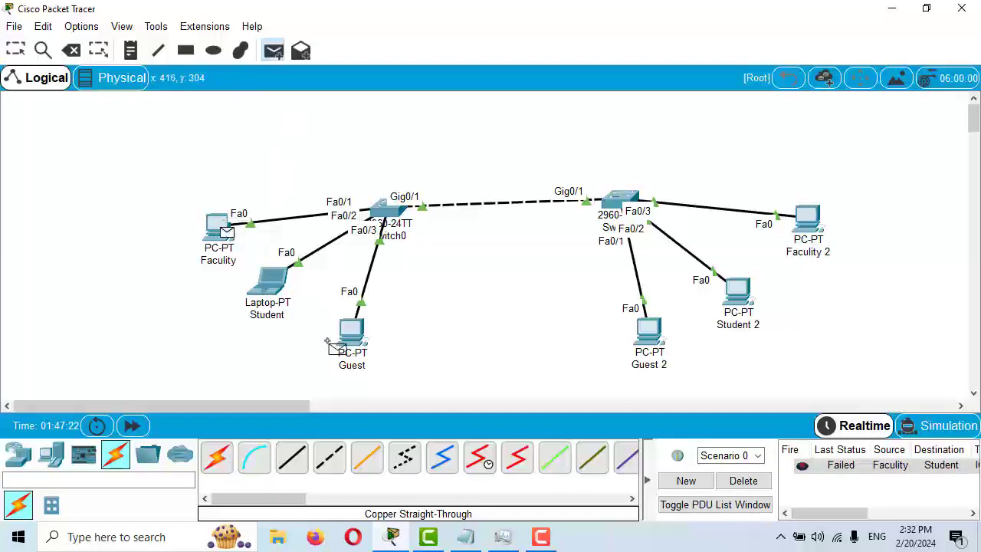
pyautogui.click(351, 337)
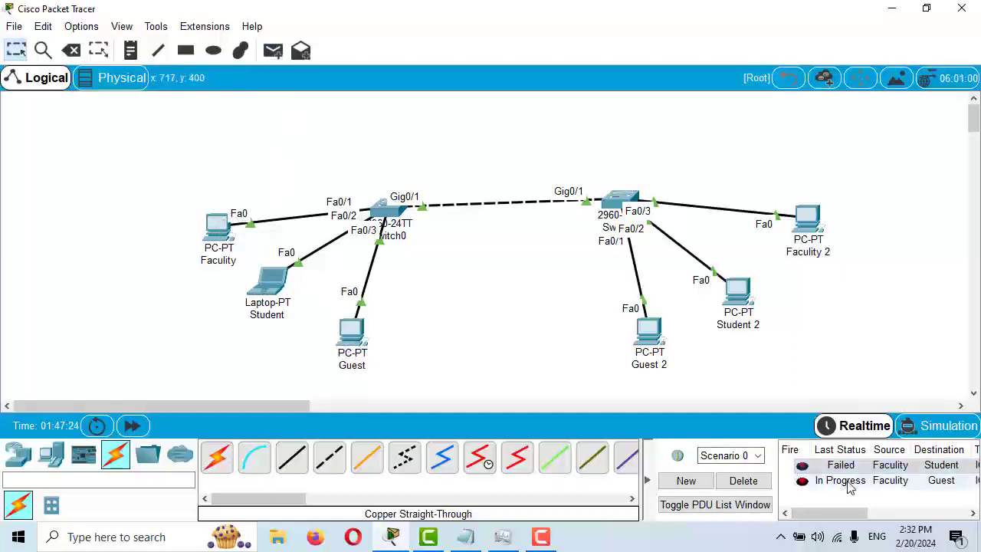
pyautogui.click(744, 480)
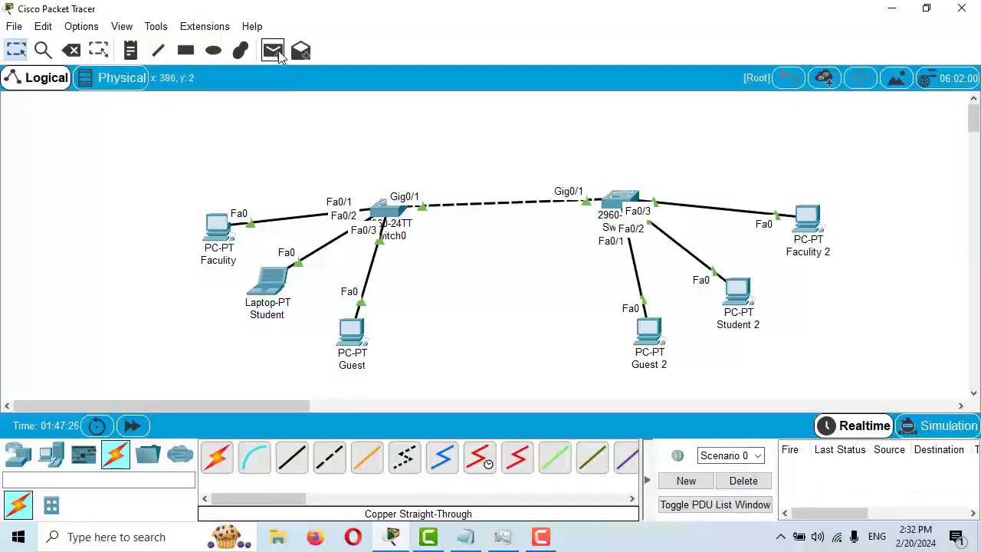
# Test Faculity to Student 2 and Student to Guest 2 with simple PDUs, deleting the scenario after each test
pyautogui.click(273, 50)
pyautogui.click(219, 226)
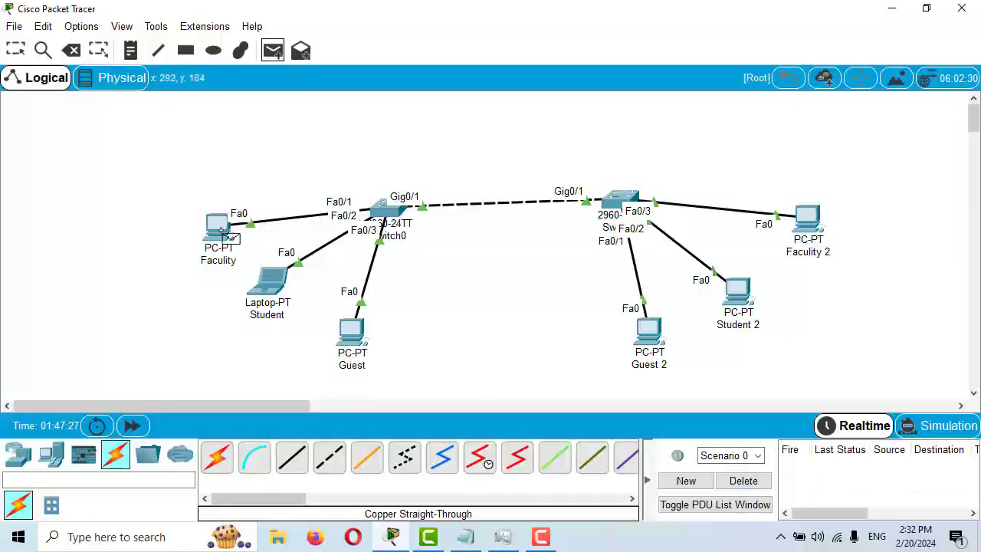
pyautogui.click(742, 308)
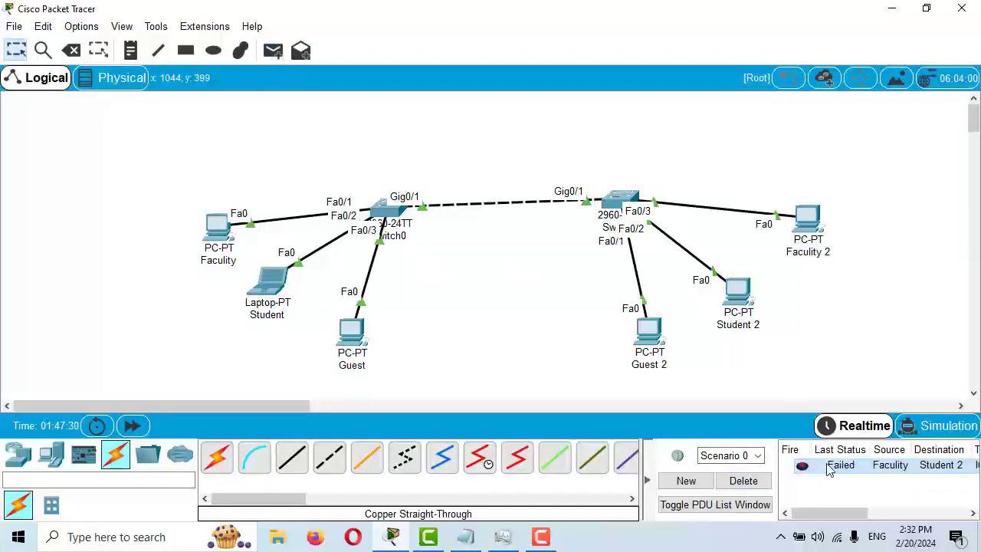
pyautogui.click(743, 480)
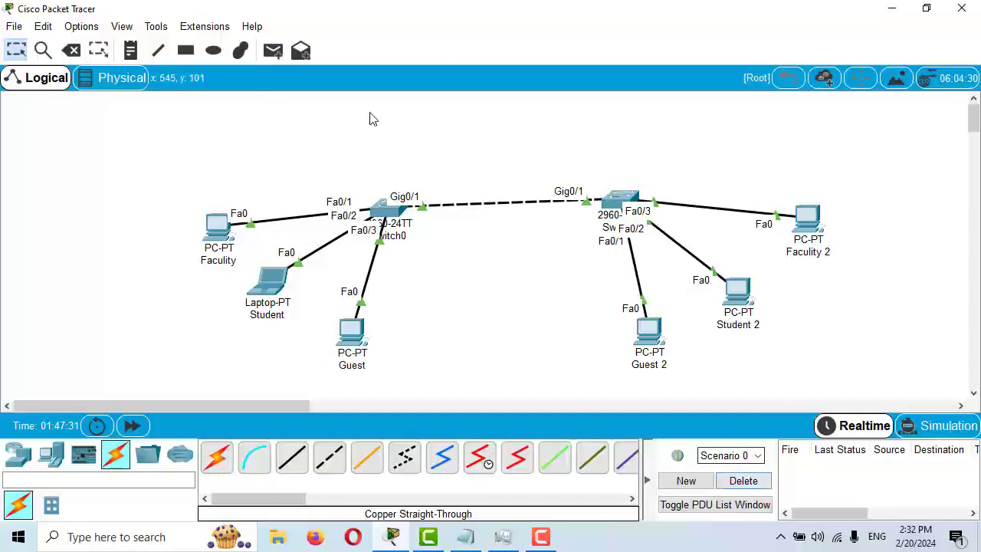
pyautogui.click(270, 52)
pyautogui.click(274, 284)
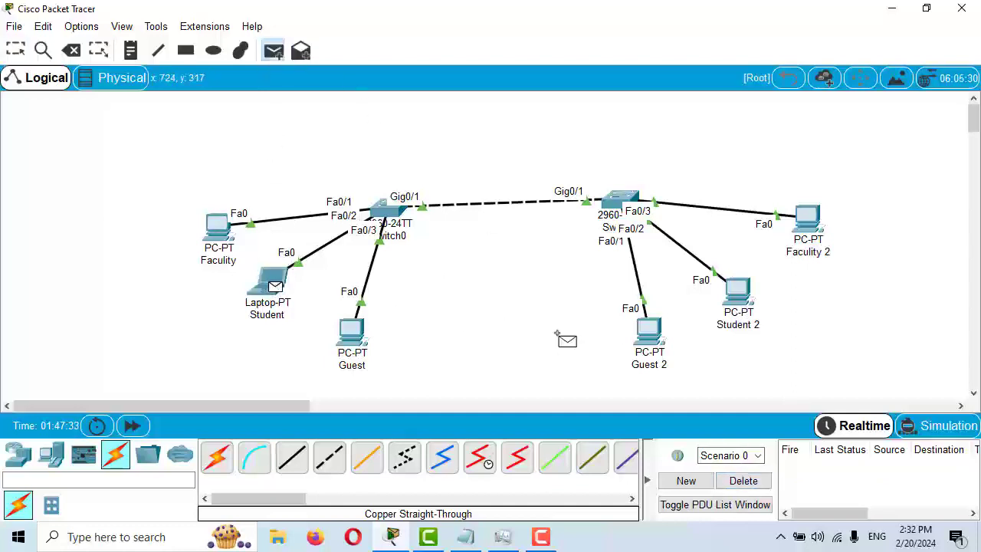
pyautogui.click(648, 345)
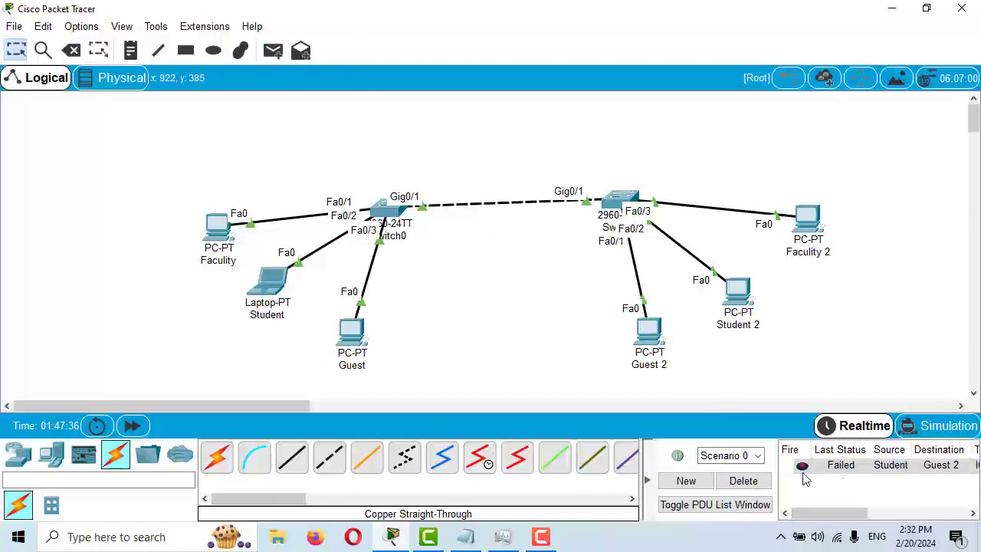
pyautogui.click(743, 481)
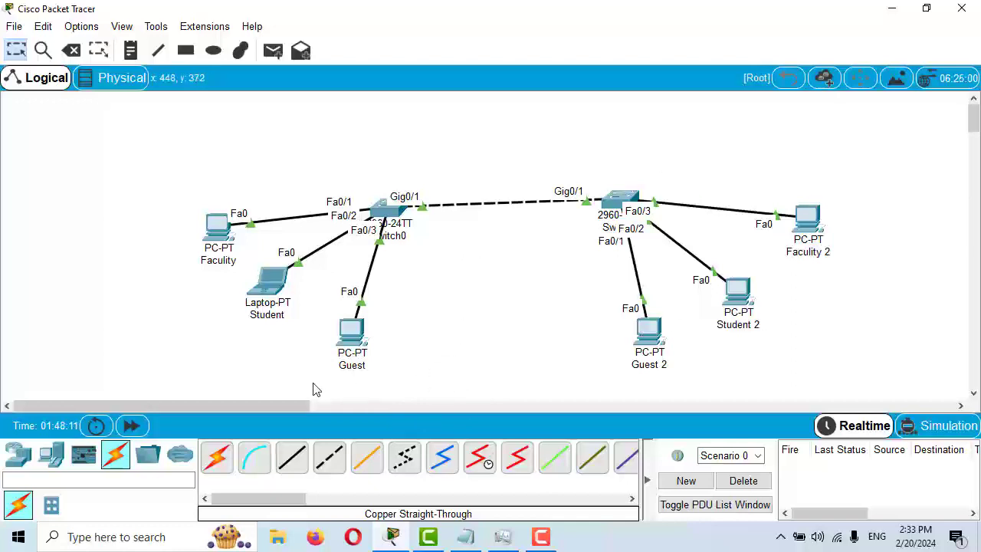
# Place a 1941 router above Faculity 2 and cable its GigabitEthernet0/0 to Switch1's GigabitEthernet0/2 with copper straight-through
pyautogui.click(18, 453)
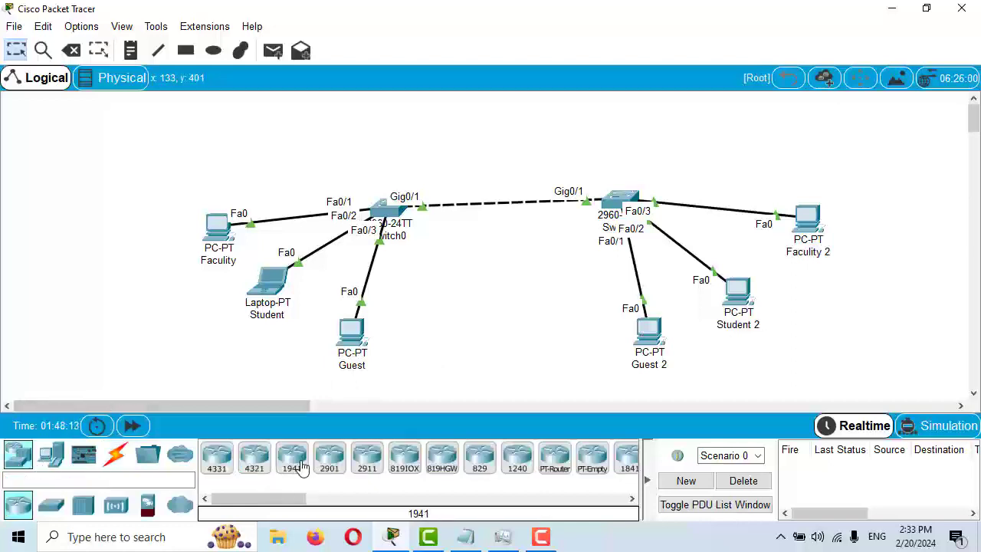
pyautogui.moveTo(302, 467); pyautogui.dragTo(640, 129)
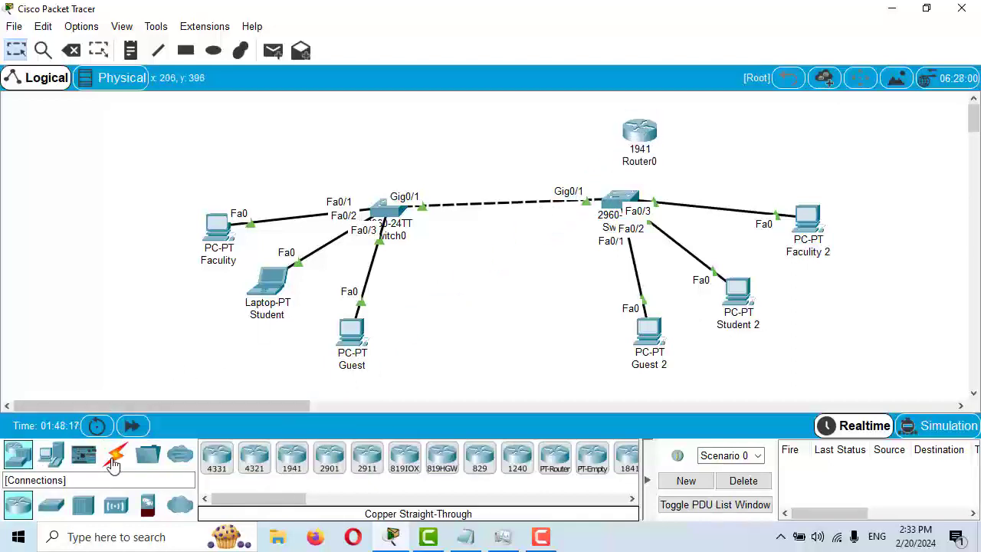
pyautogui.click(113, 460)
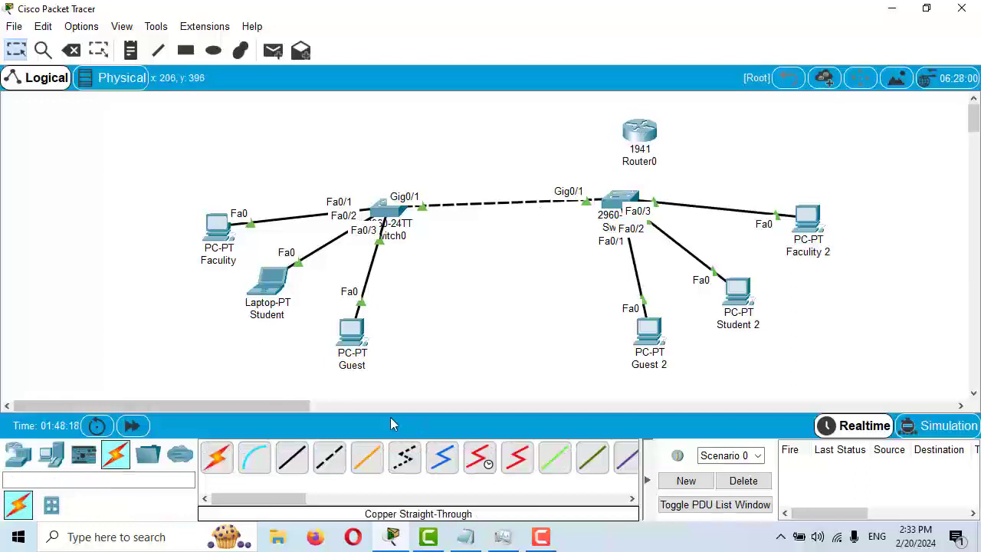
pyautogui.click(285, 457)
pyautogui.click(641, 128)
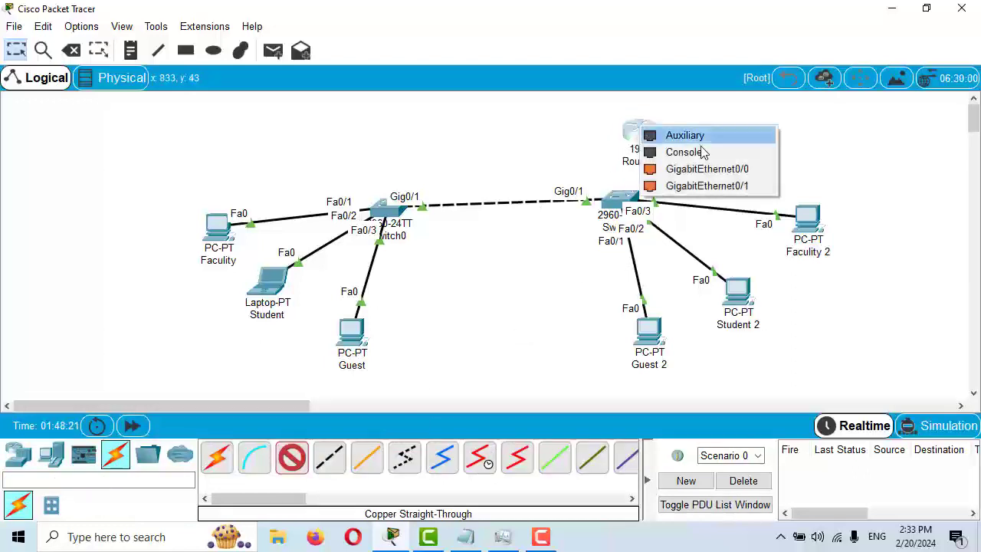
pyautogui.click(706, 168)
pyautogui.click(619, 199)
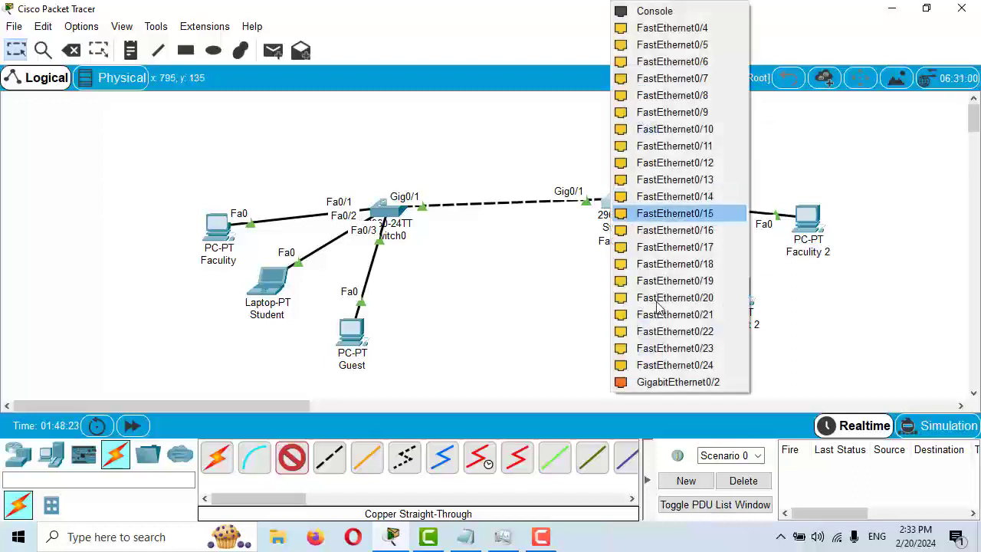
pyautogui.click(678, 382)
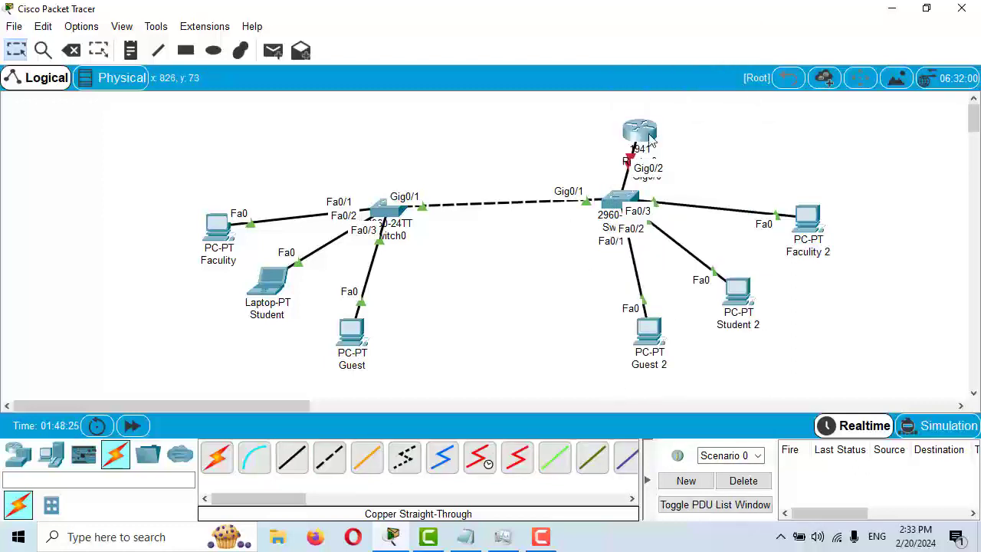
pyautogui.moveTo(650, 138); pyautogui.dragTo(796, 116)
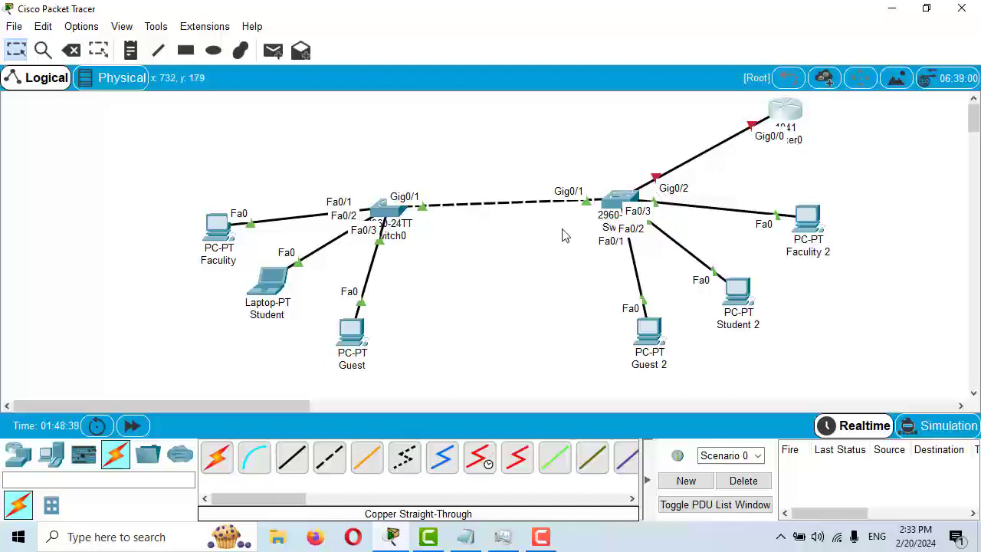
# Open Switch1's command line in a maximized window and enter privileged mode with enable
pyautogui.click(619, 195)
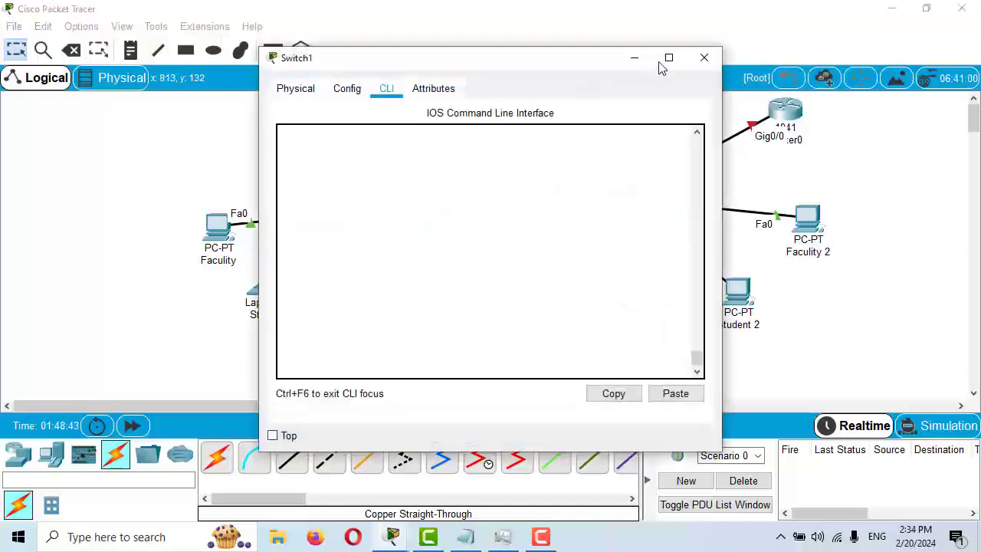
pyautogui.click(667, 58)
pyautogui.press('Return')
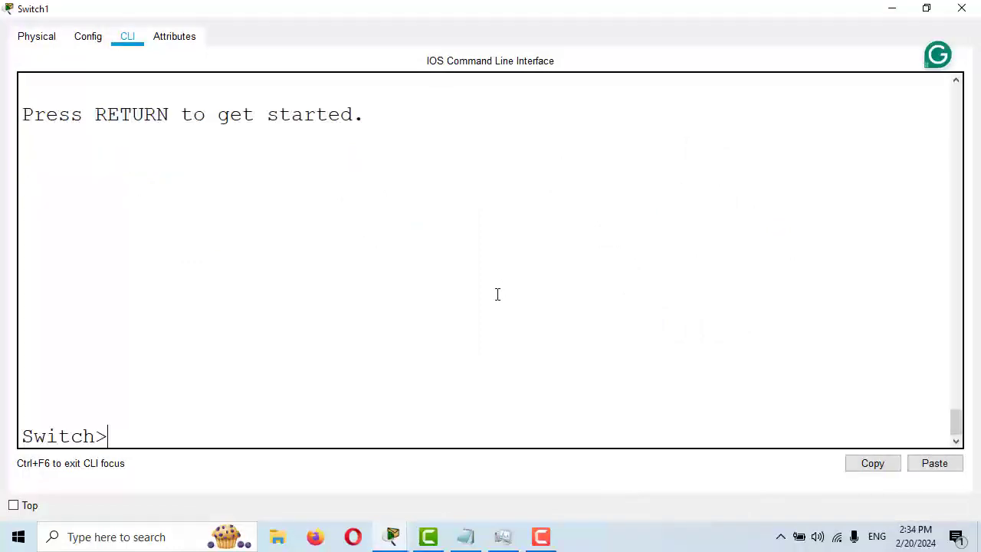
pyautogui.press('Return')
pyautogui.press('Return')
pyautogui.write('e')
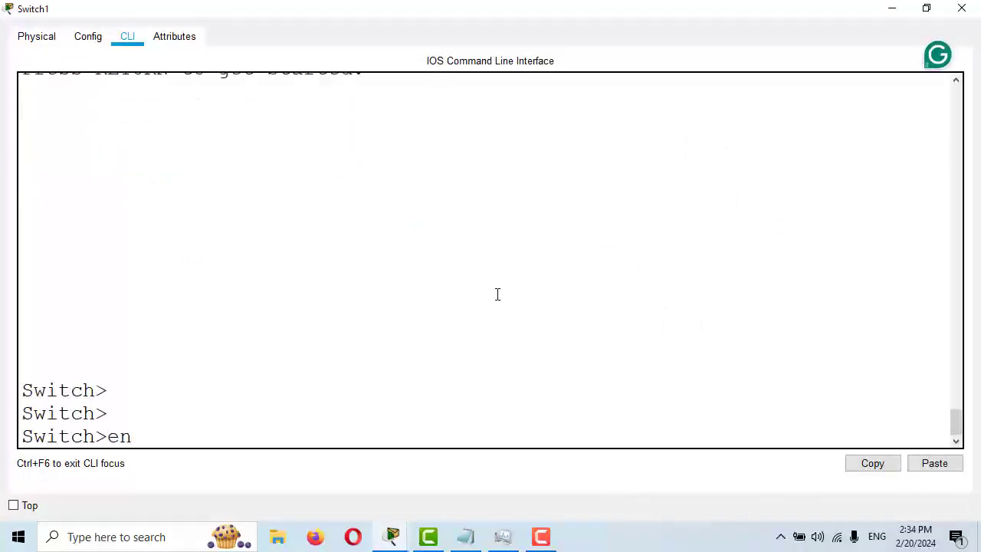
pyautogui.write('n')
pyautogui.press('Tab')
pyautogui.press('Return')
# Enter global configuration mode on Switch1 with configure terminal
pyautogui.write('c')
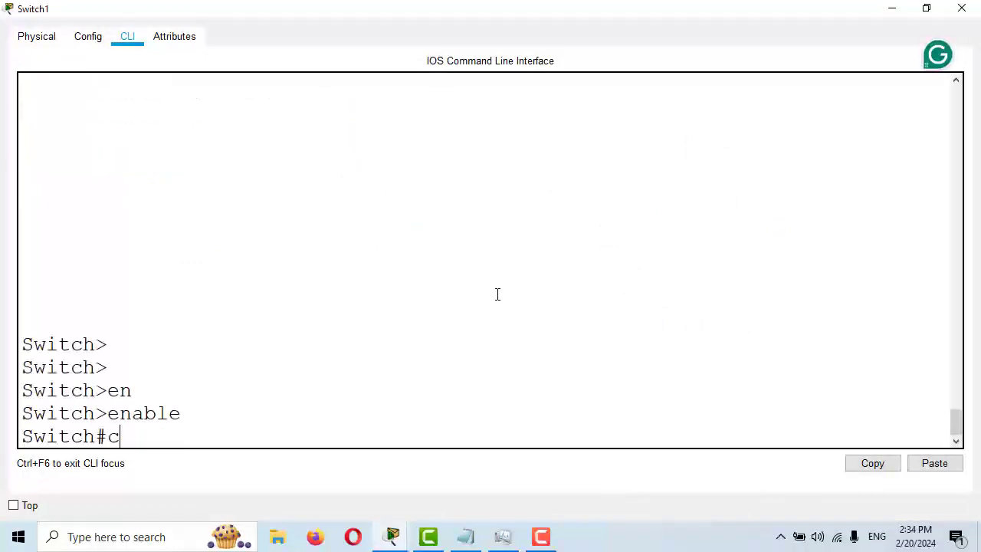
pyautogui.write('onfi')
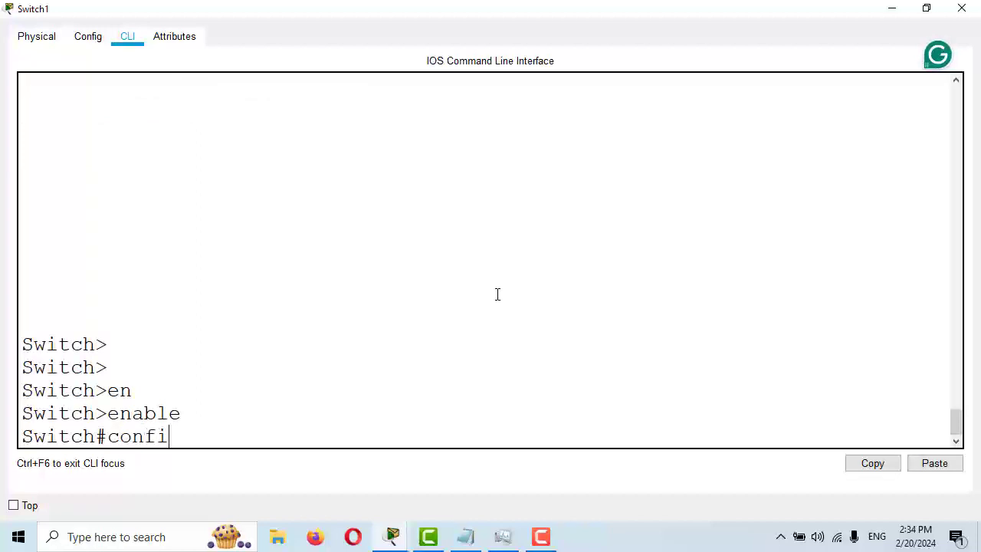
pyautogui.press('Tab')
pyautogui.write('ter')
pyautogui.press('Tab')
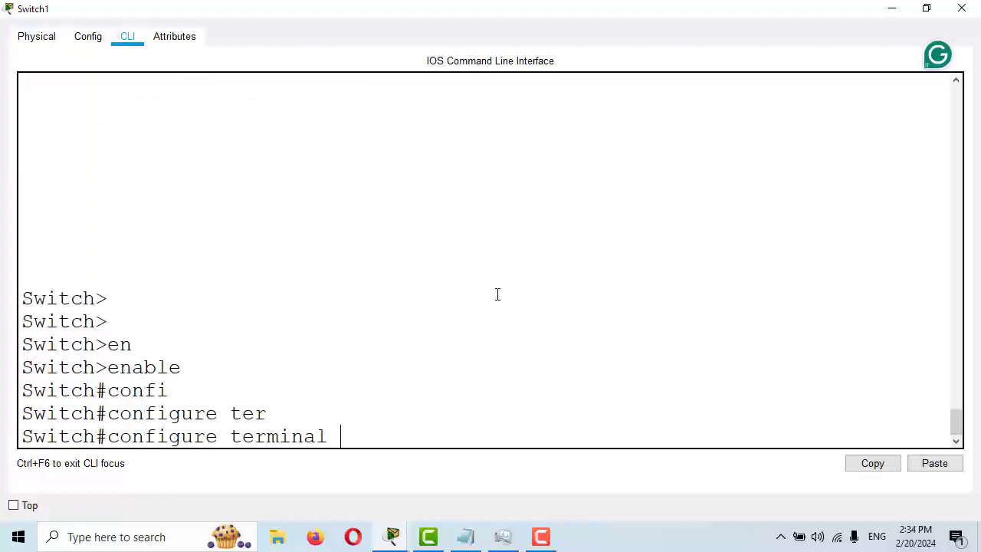
pyautogui.press('Return')
# Enter interface configuration mode for gigabitEthernet 0/2 on Switch1
pyautogui.write('inter')
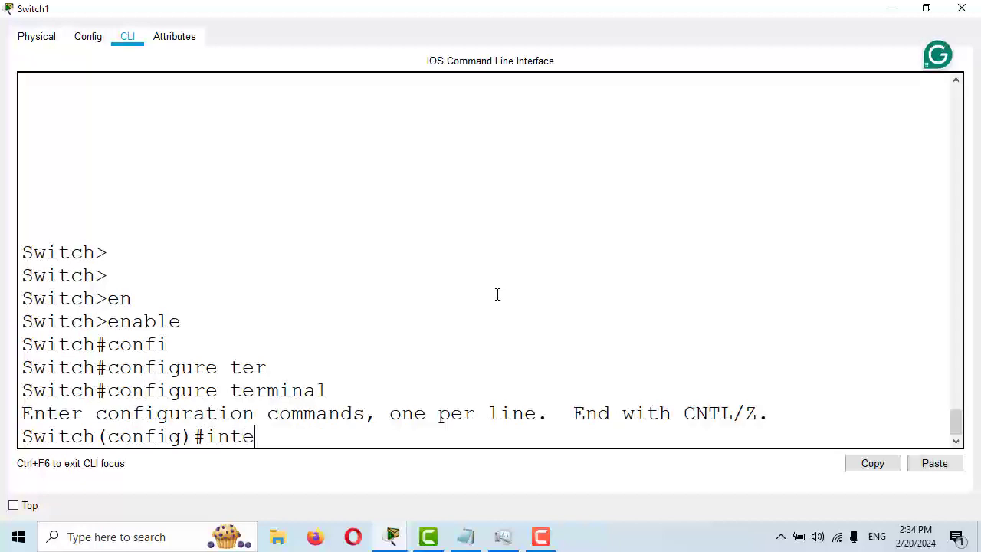
pyautogui.press('Tab')
pyautogui.write('gig')
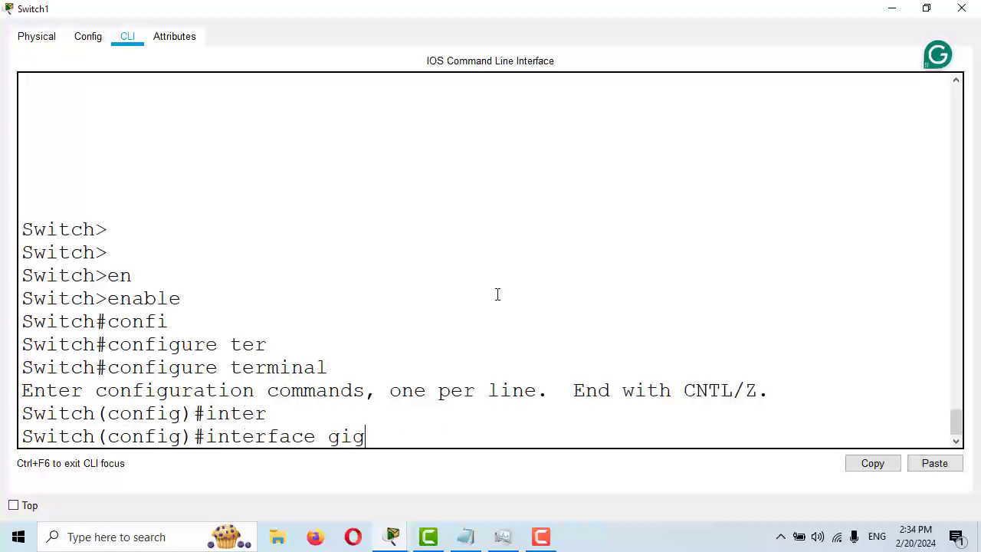
pyautogui.press('Tab')
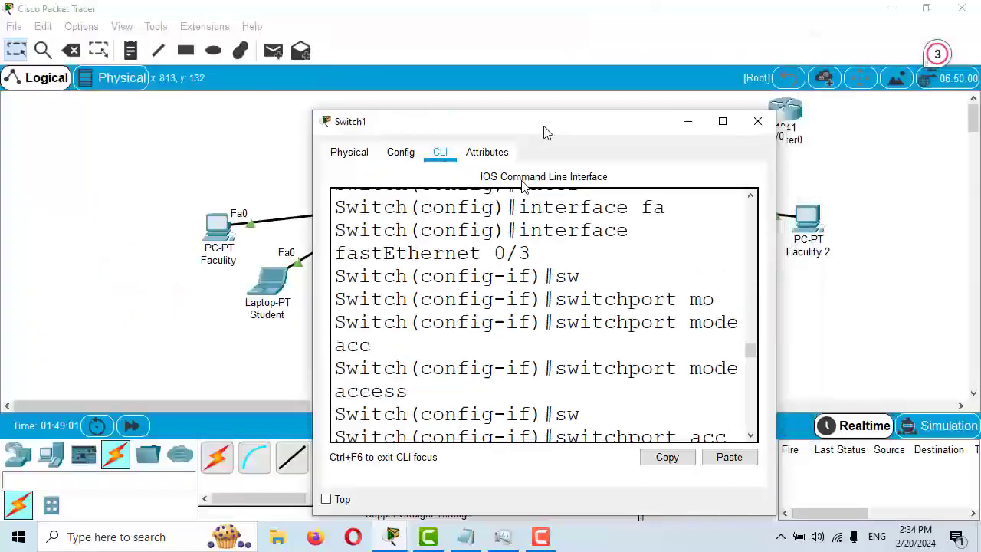
pyautogui.moveTo(546, 131); pyautogui.dragTo(506, 143)
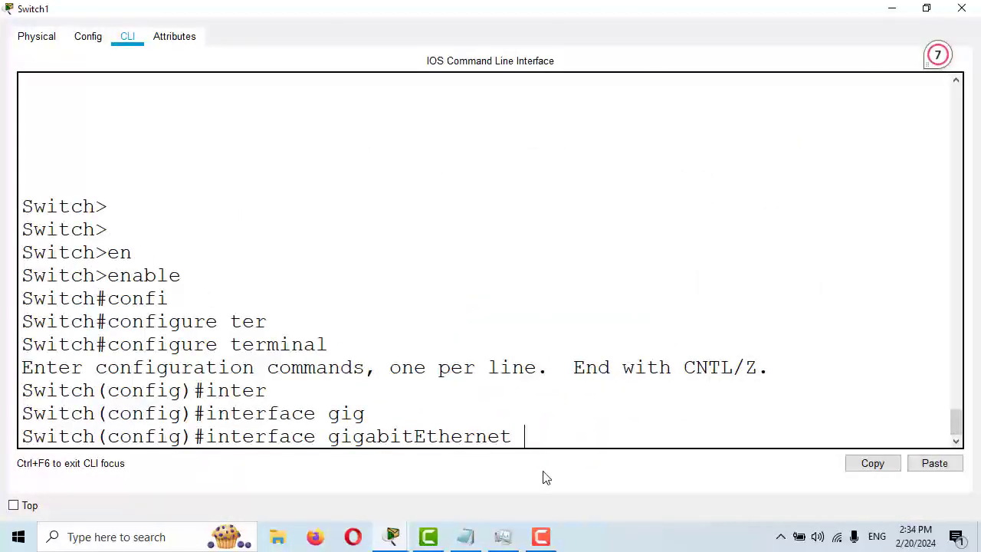
pyautogui.write('0/2')
pyautogui.press('Return')
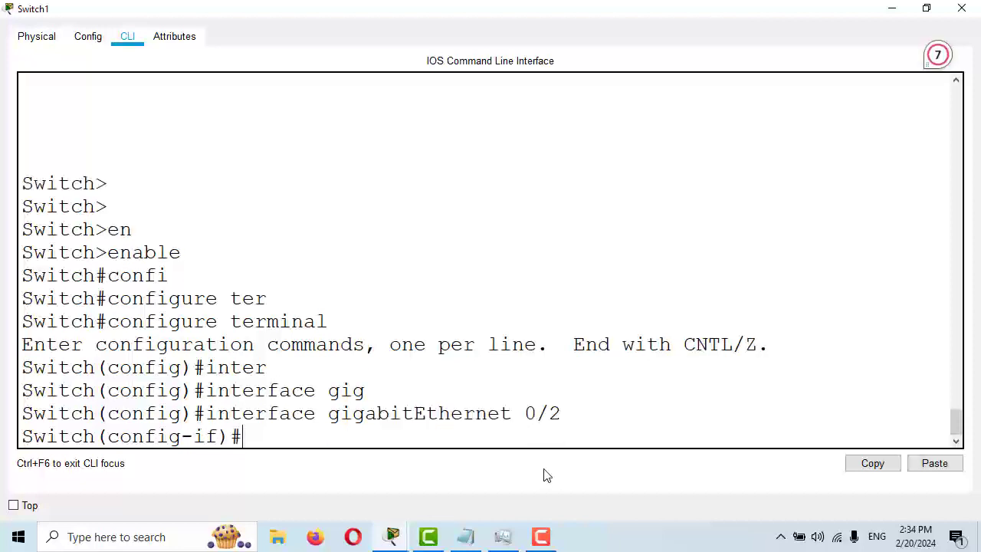
# Set Switch1's gigabitEthernet 0/2 to trunk with switchport mode trunk, and minimize the switch window
pyautogui.write('sw')
pyautogui.press('Tab')
pyautogui.write('mod')
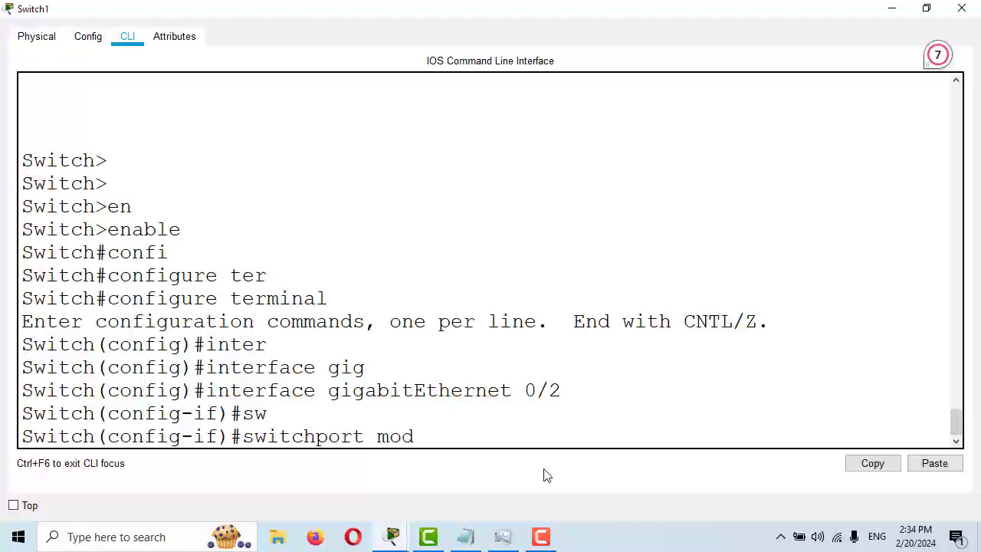
pyautogui.write('e trunk')
pyautogui.press('Return')
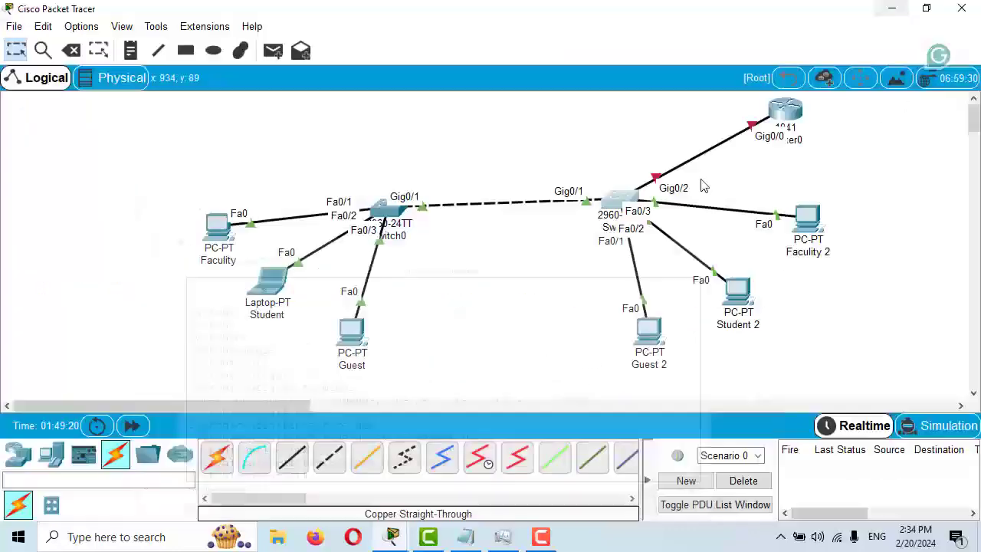
pyautogui.click(892, 8)
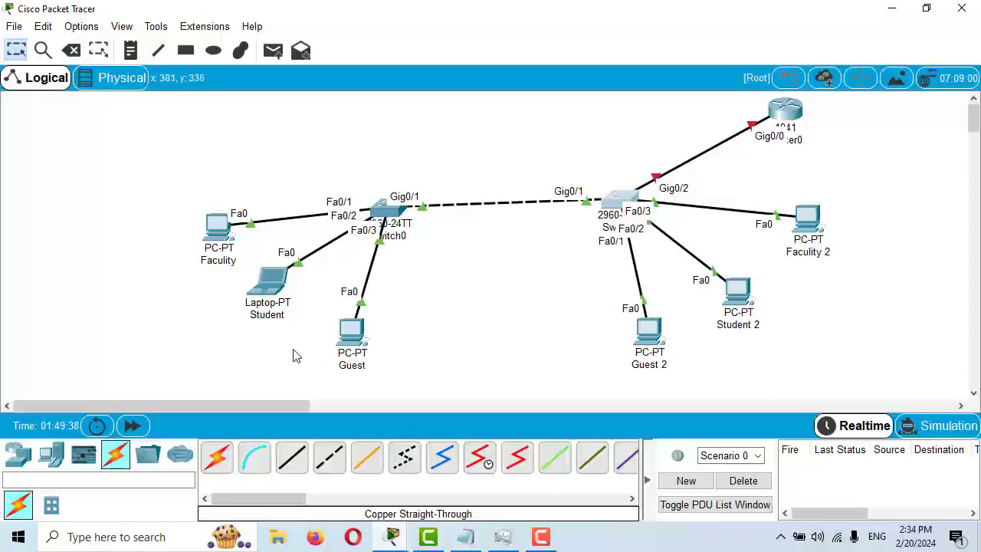
# Open the Faculity PC's IP configuration to view its static address settings
pyautogui.click(208, 236)
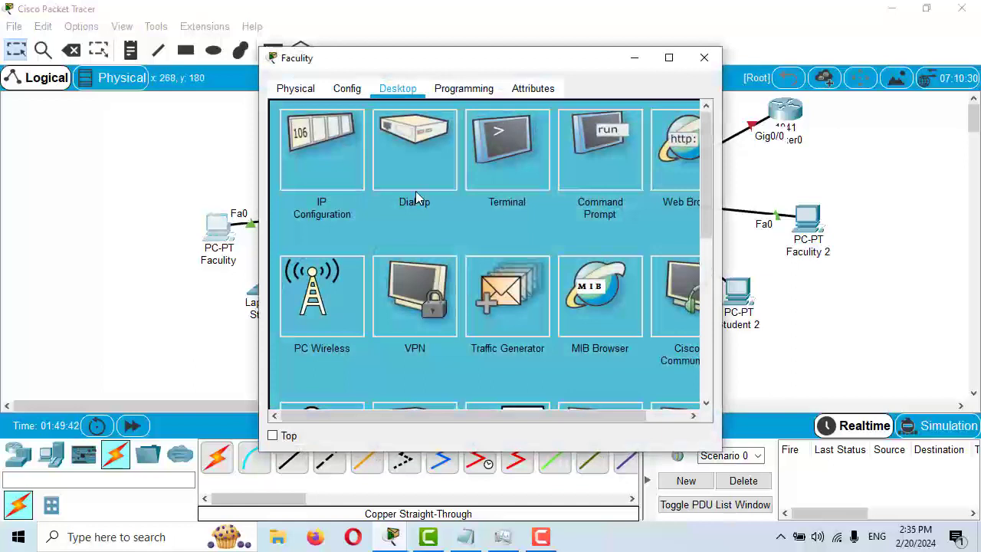
pyautogui.click(318, 168)
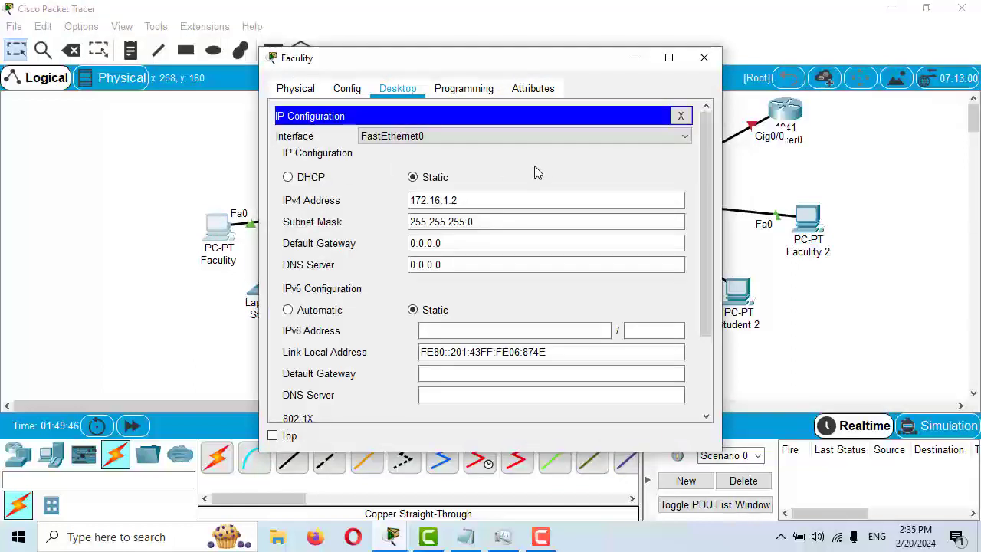
# Switch to the Windows network settings, view the Wi-Fi adapter's connection details, and return to Packet Tracer
pyautogui.rightClick(840, 534)
pyautogui.click(845, 520)
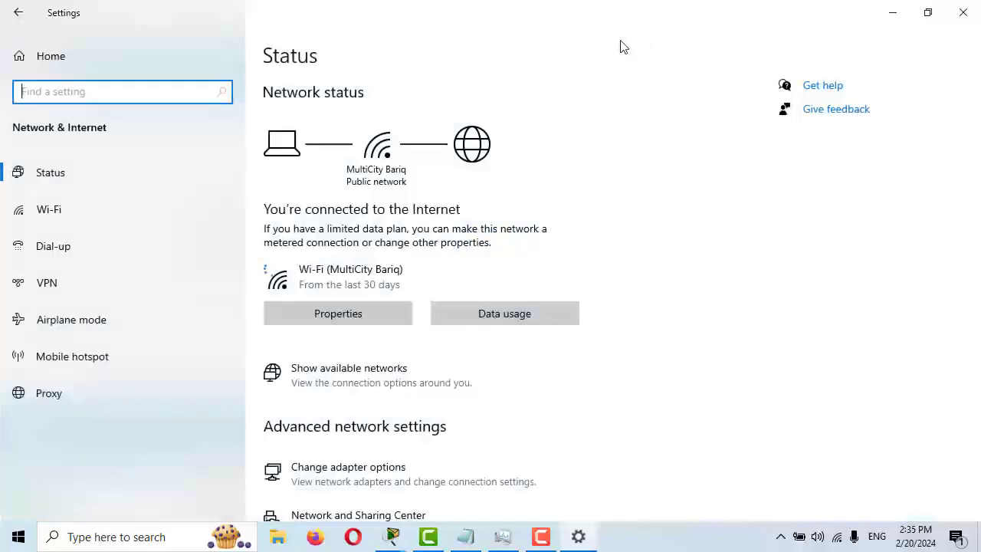
pyautogui.click(128, 216)
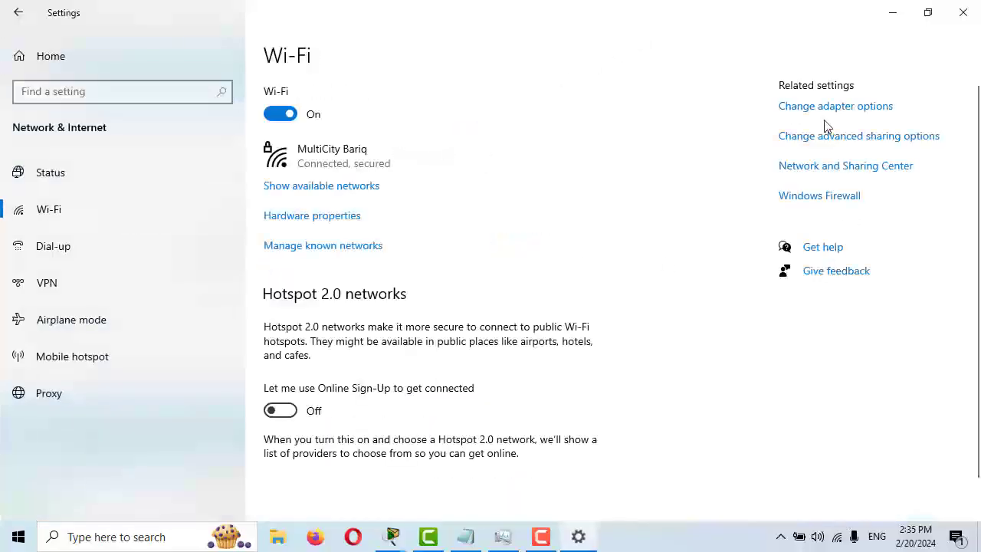
pyautogui.click(821, 113)
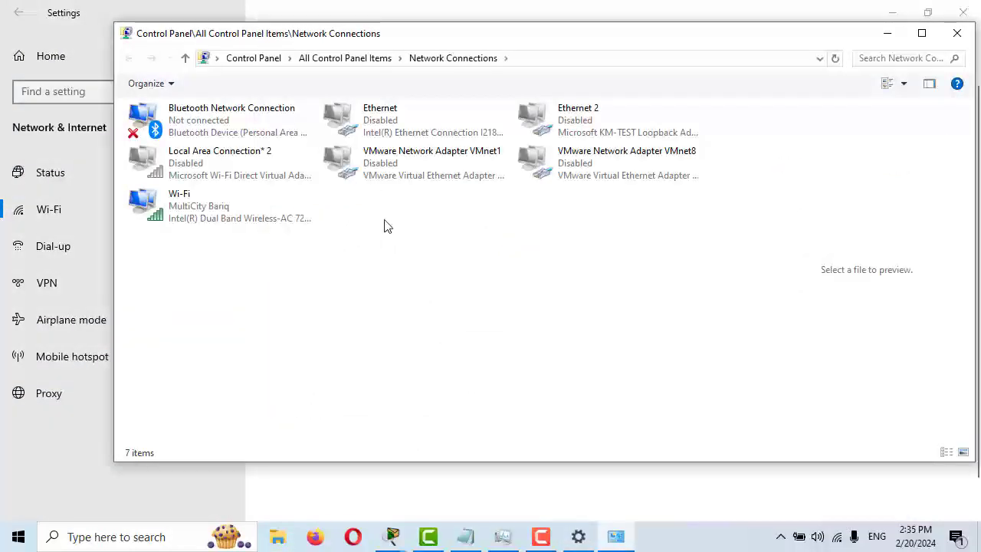
pyautogui.rightClick(216, 223)
pyautogui.click(253, 265)
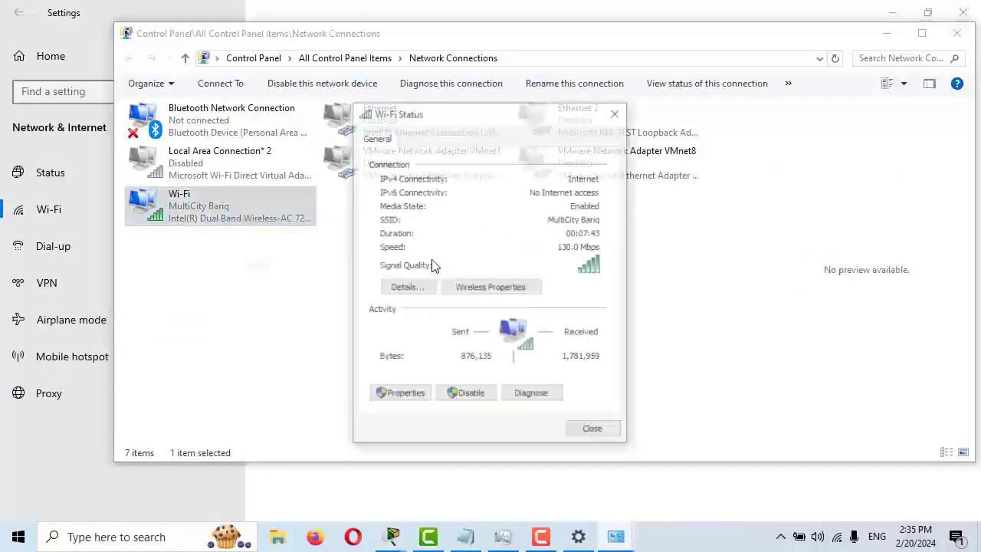
pyautogui.click(397, 287)
pyautogui.click(627, 132)
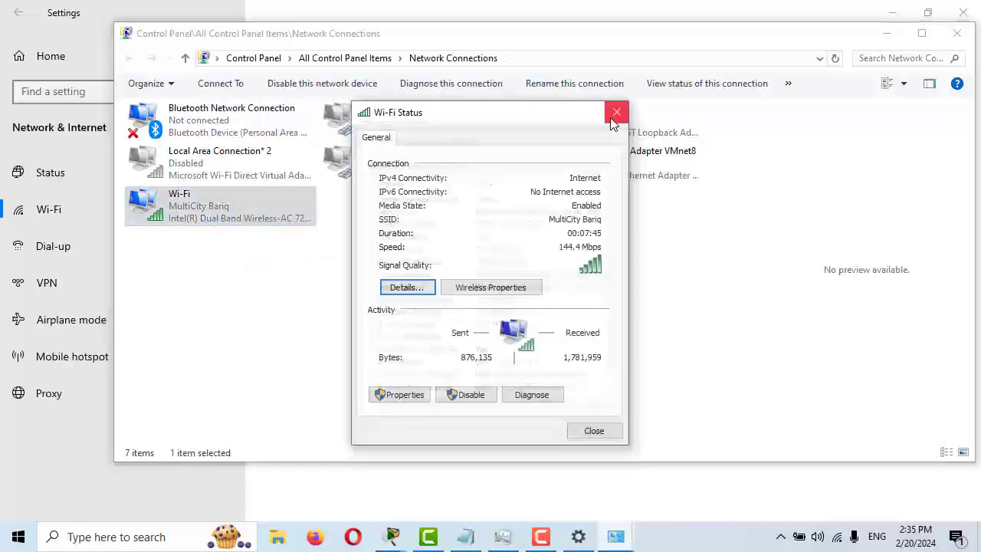
pyautogui.click(616, 112)
pyautogui.click(958, 33)
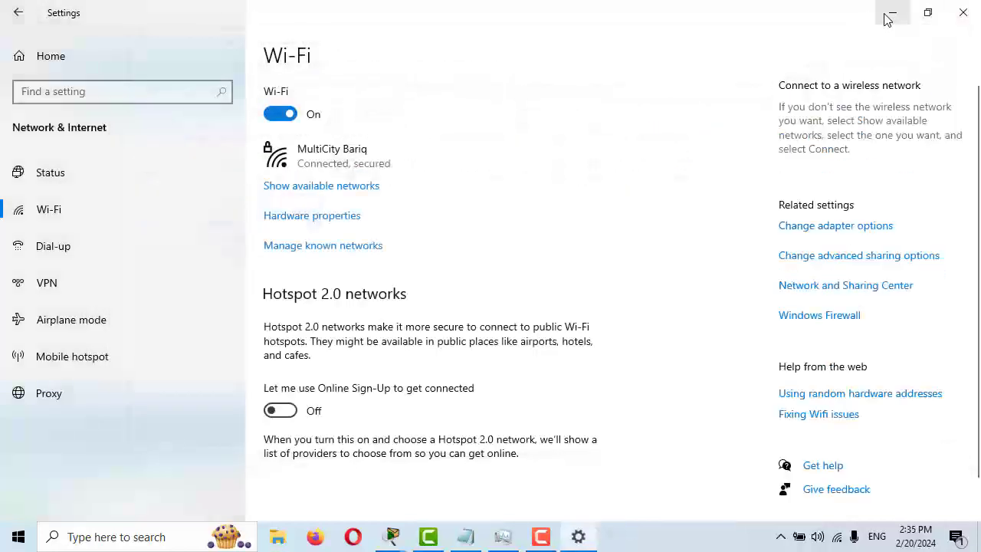
pyautogui.click(891, 12)
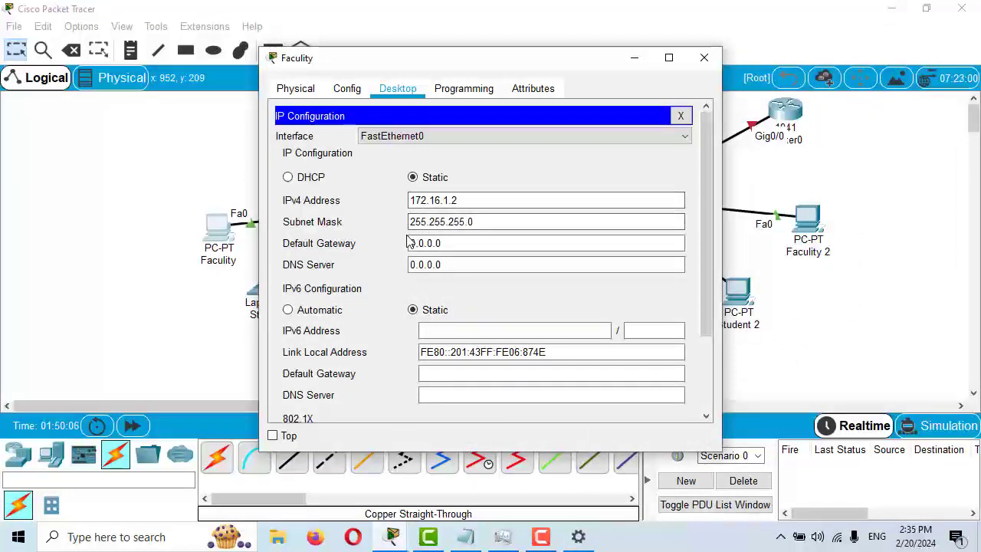
# Compare the IPv4 address and subnet mask of the Faculity PC with those of Faculity 2
pyautogui.click(462, 227)
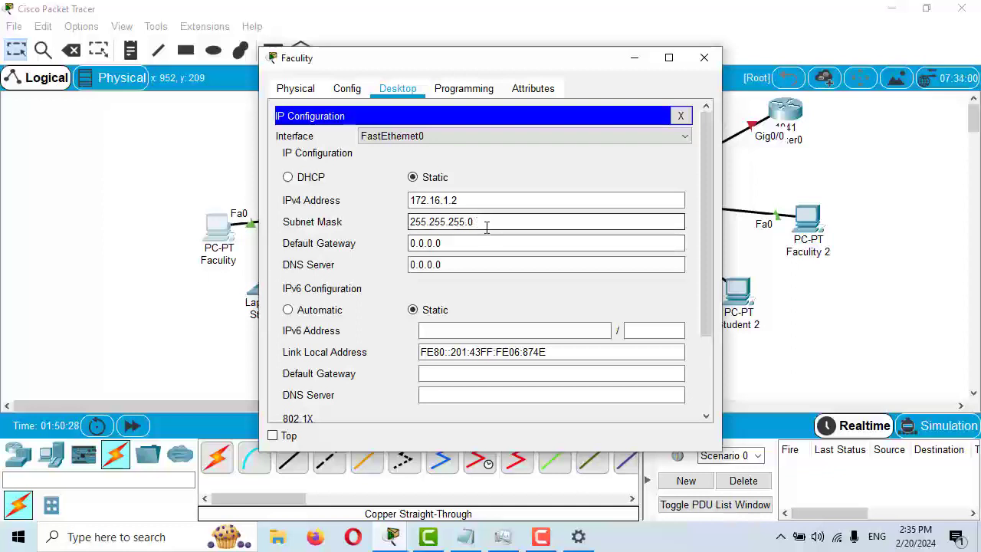
pyautogui.click(704, 58)
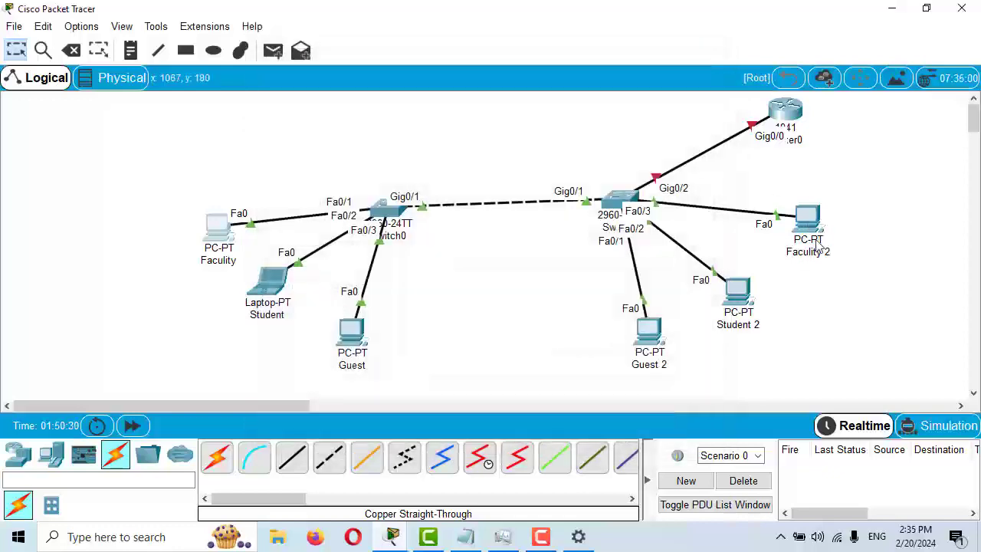
pyautogui.click(803, 220)
pyautogui.click(341, 150)
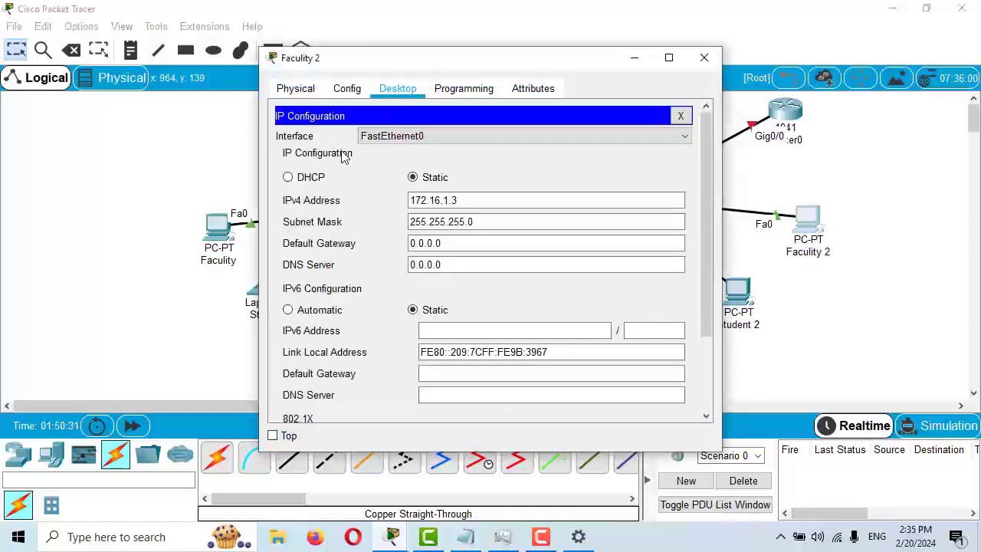
pyautogui.click(467, 201)
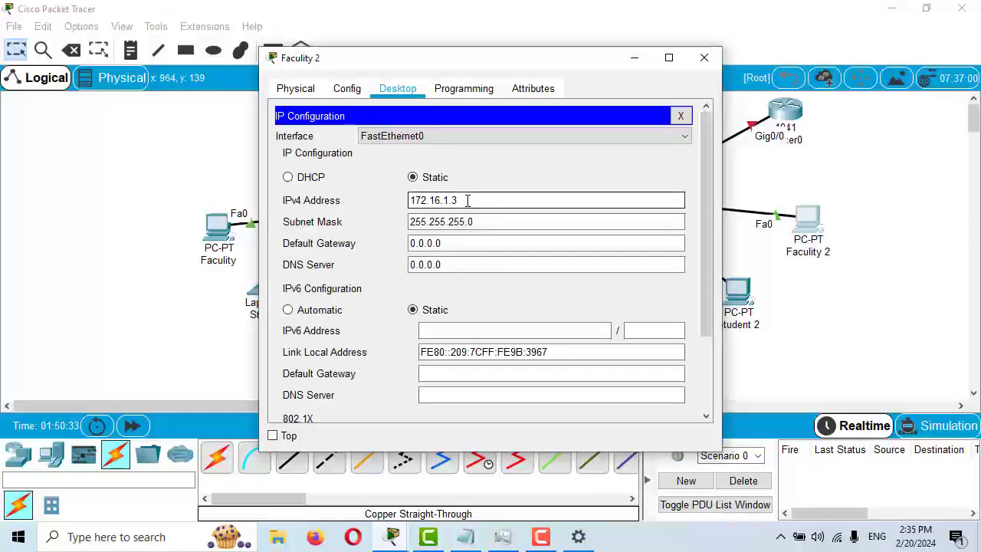
pyautogui.click(464, 222)
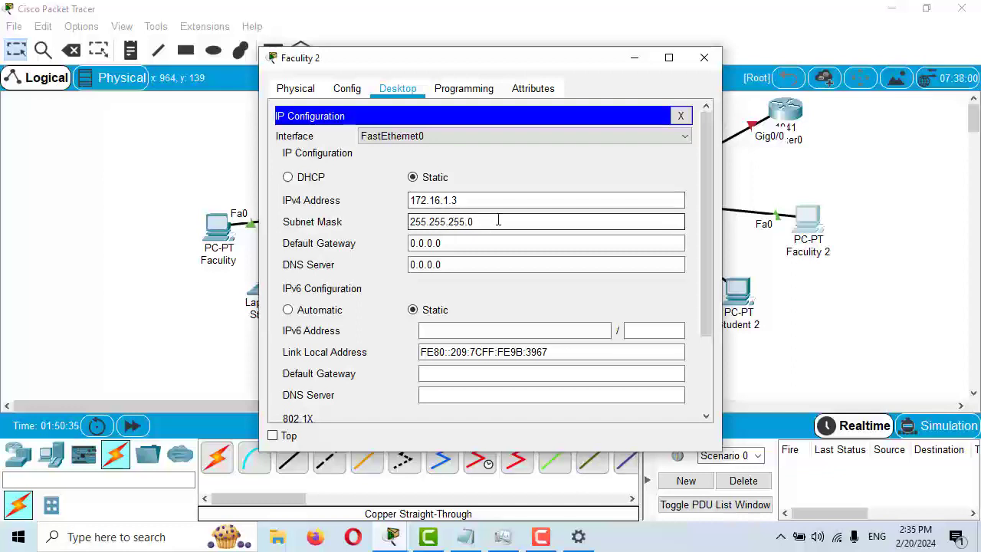
pyautogui.click(471, 199)
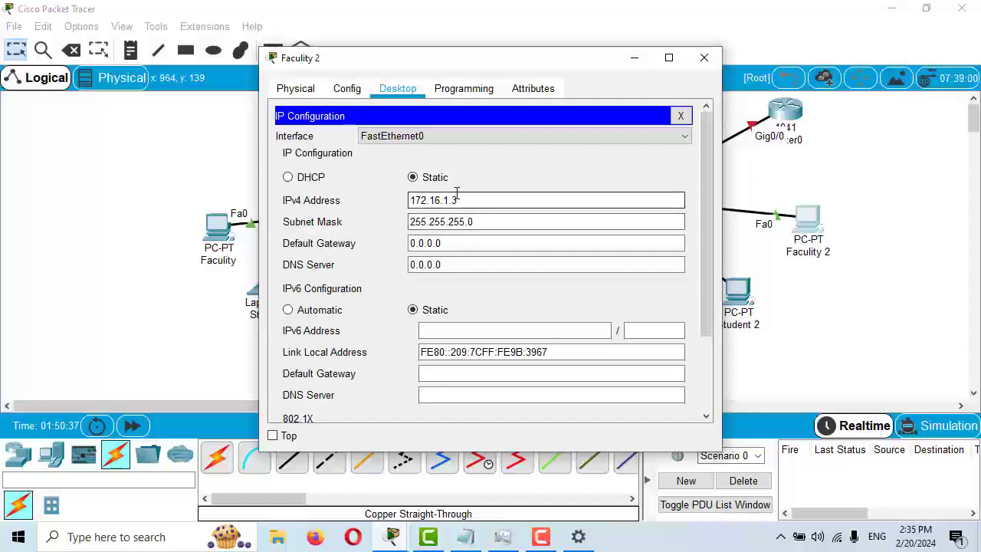
pyautogui.click(475, 221)
pyautogui.click(474, 201)
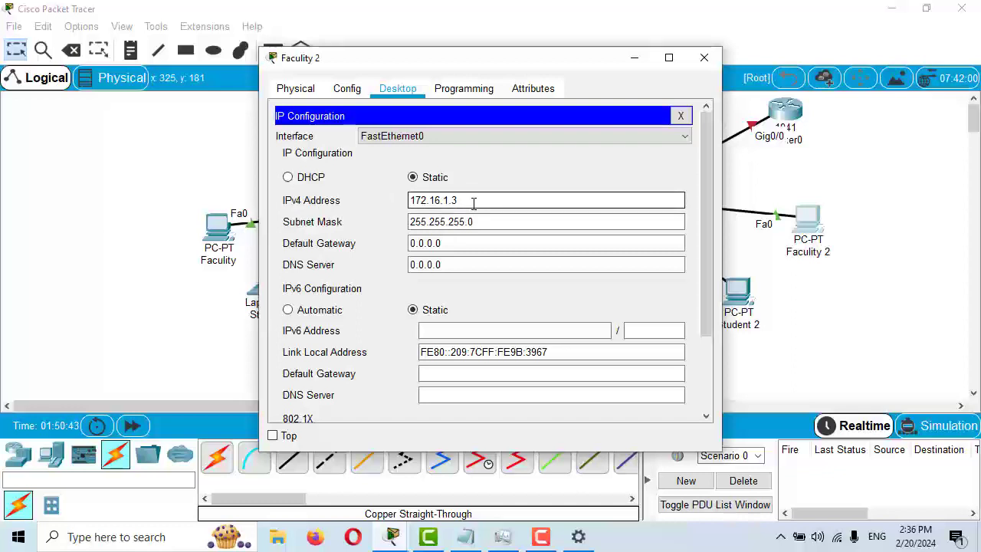
# Switch to Notepad, write the line "172.16.1.1 router default gateway", and minimize the note
pyautogui.click(465, 536)
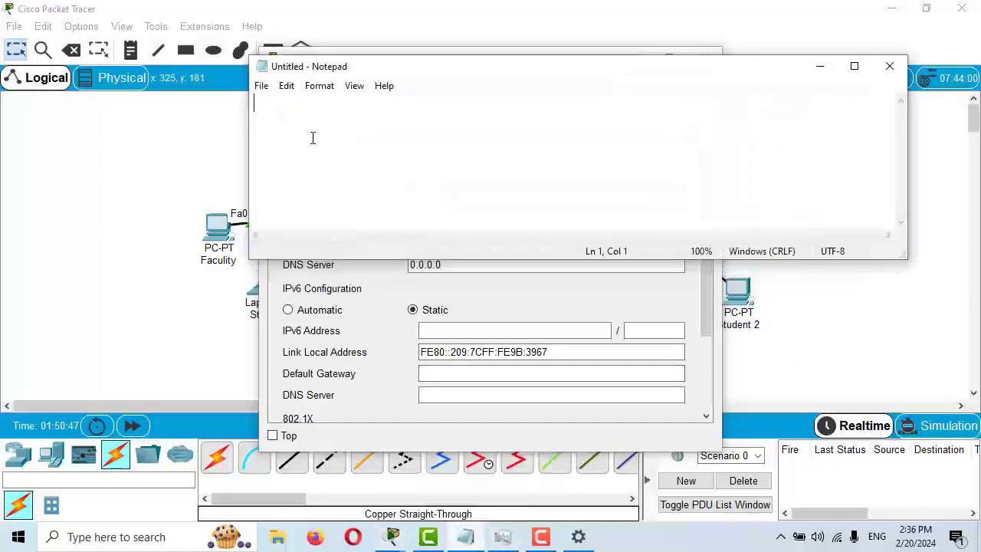
pyautogui.write('17')
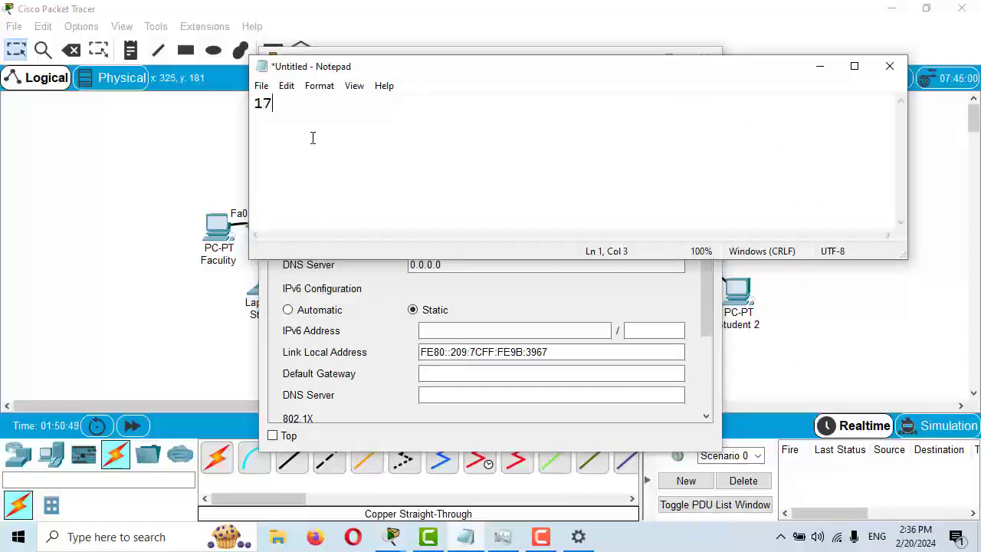
pyautogui.write('2.16.1.1  router')
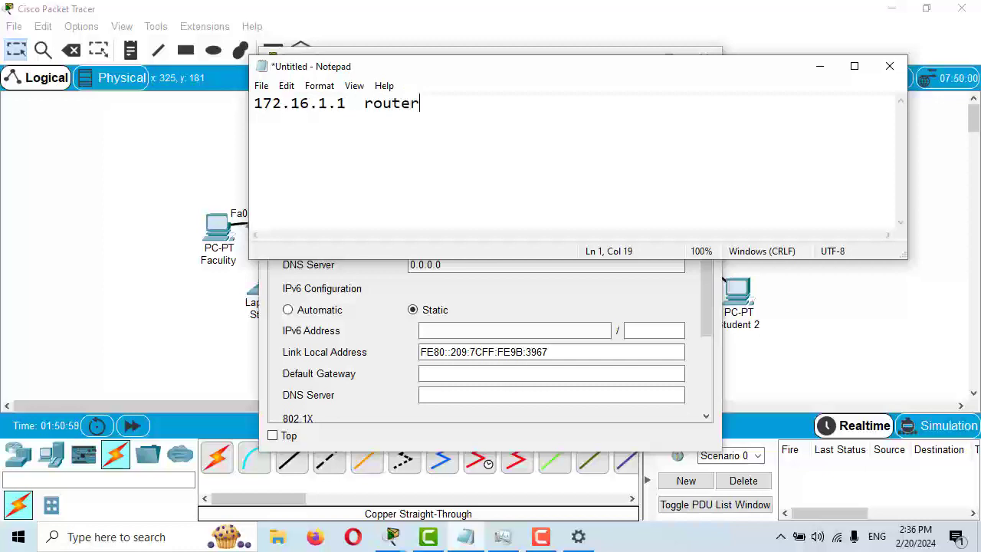
pyautogui.write('  defa')
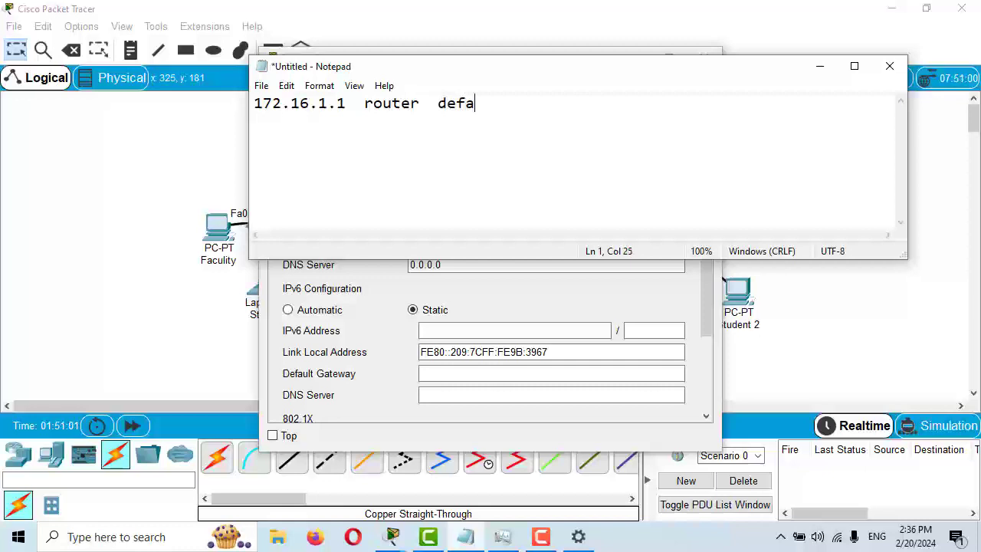
pyautogui.write('ult gatewa')
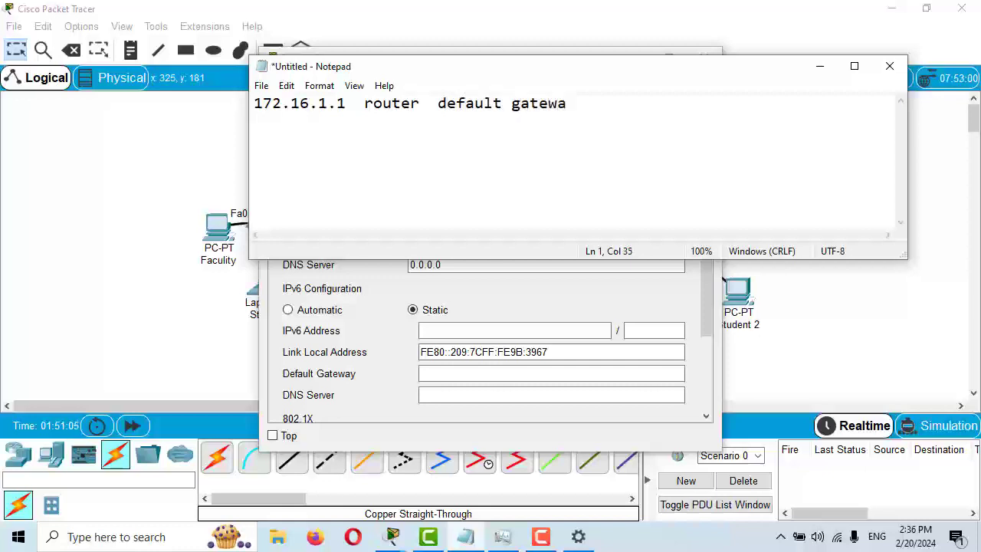
pyautogui.write('y')
pyautogui.press('Return')
pyautogui.click(820, 66)
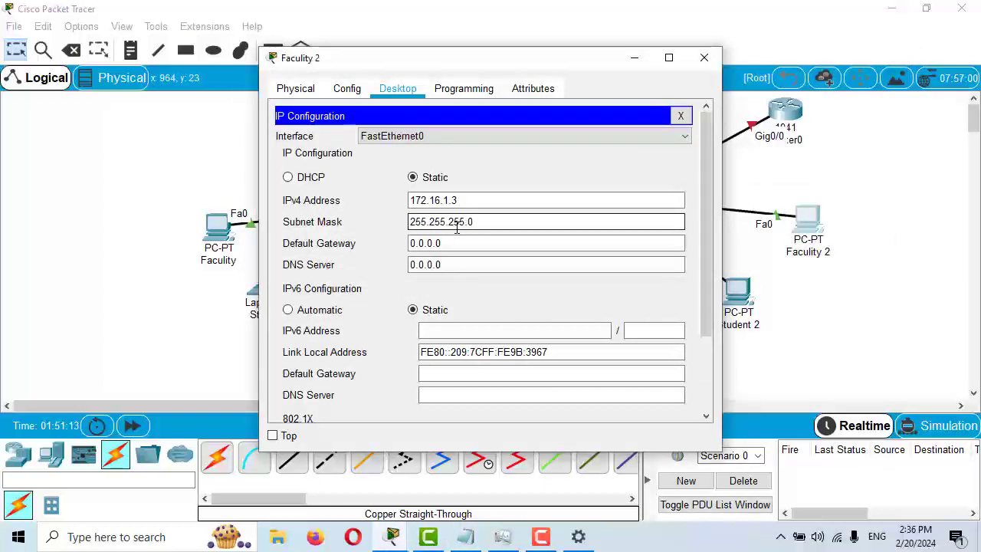
# Check Faculity 2's IPv4 address and default gateway fields, and append "faculity" to the gateway line in the Notepad note
pyautogui.click(471, 200)
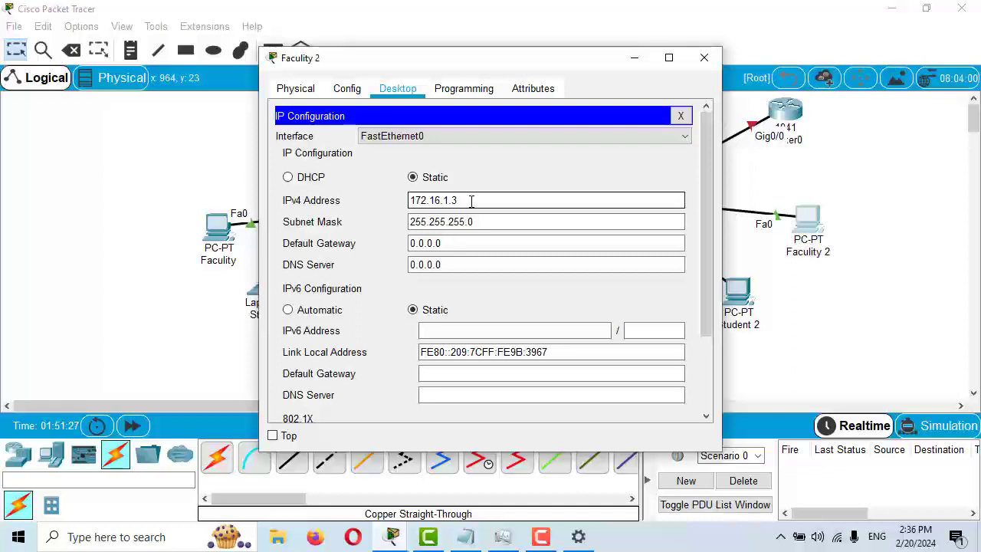
pyautogui.click(454, 243)
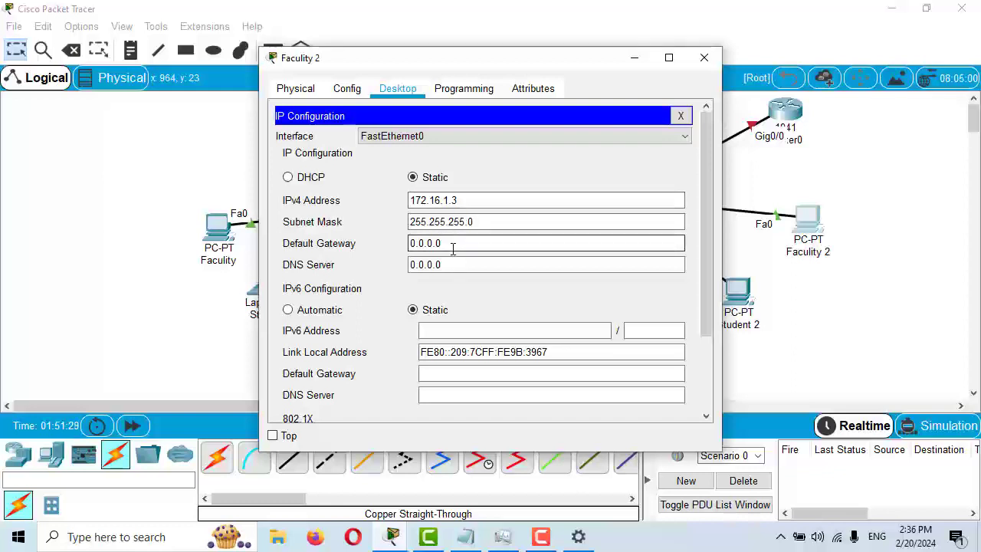
pyautogui.click(464, 538)
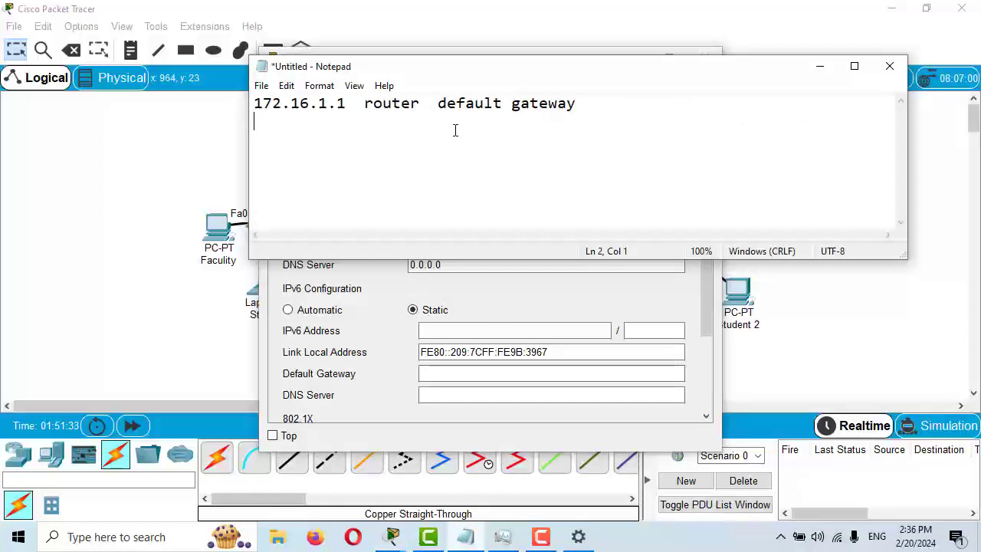
pyautogui.click(620, 103)
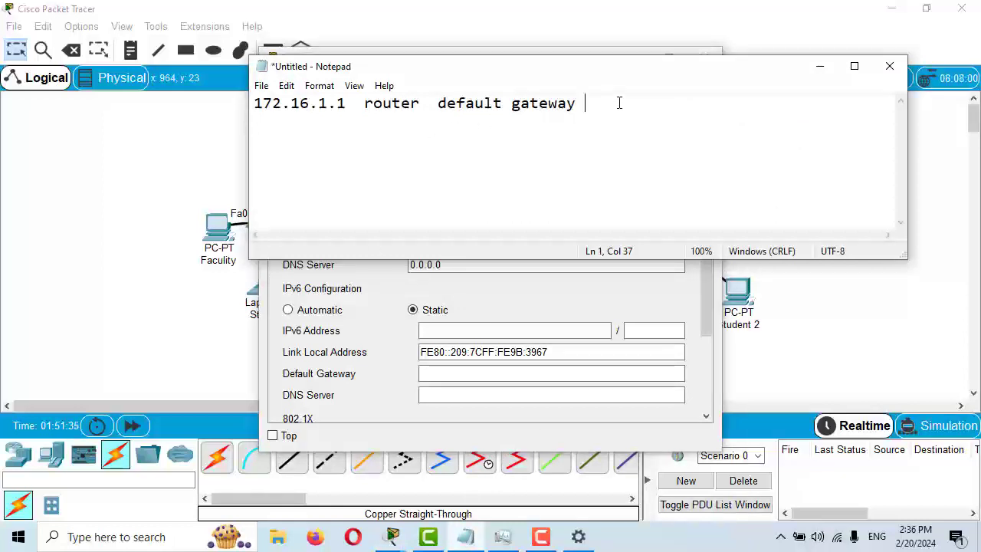
pyautogui.write('faculity')
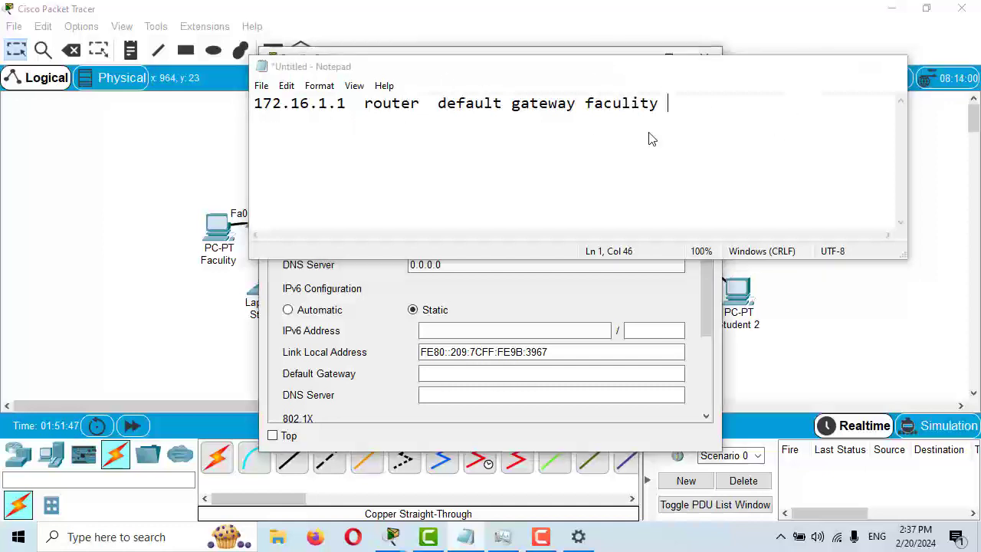
# Return to Packet Tracer, set Faculity 2's IPv4 default gateway to 172.16.1.1, and close its configuration window
pyautogui.click(450, 234)
pyautogui.press('BackSpace')
pyautogui.press('BackSpace')
pyautogui.press('BackSpace')
pyautogui.press('BackSpace')
pyautogui.press('BackSpace')
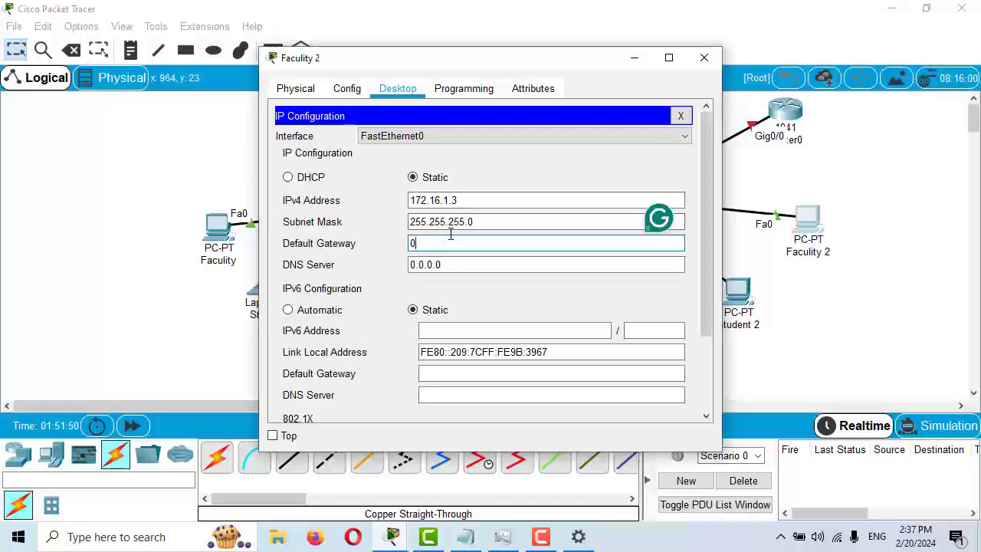
pyautogui.press('BackSpace')
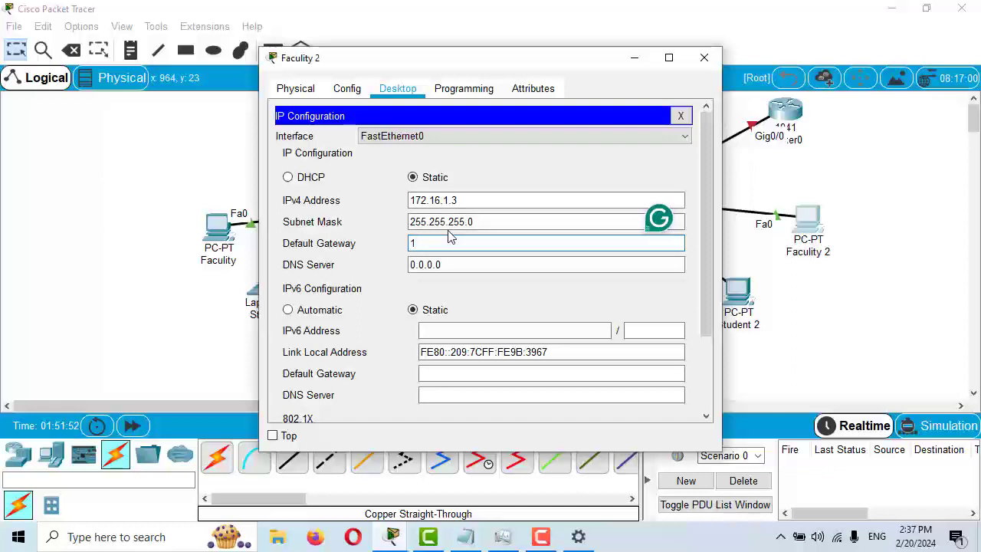
pyautogui.write('172.1')
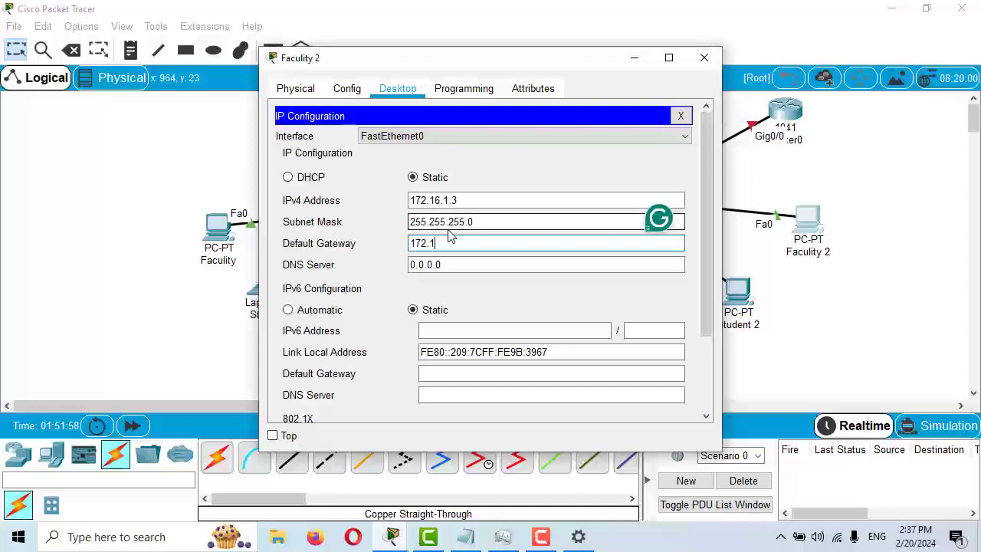
pyautogui.write('6.1.')
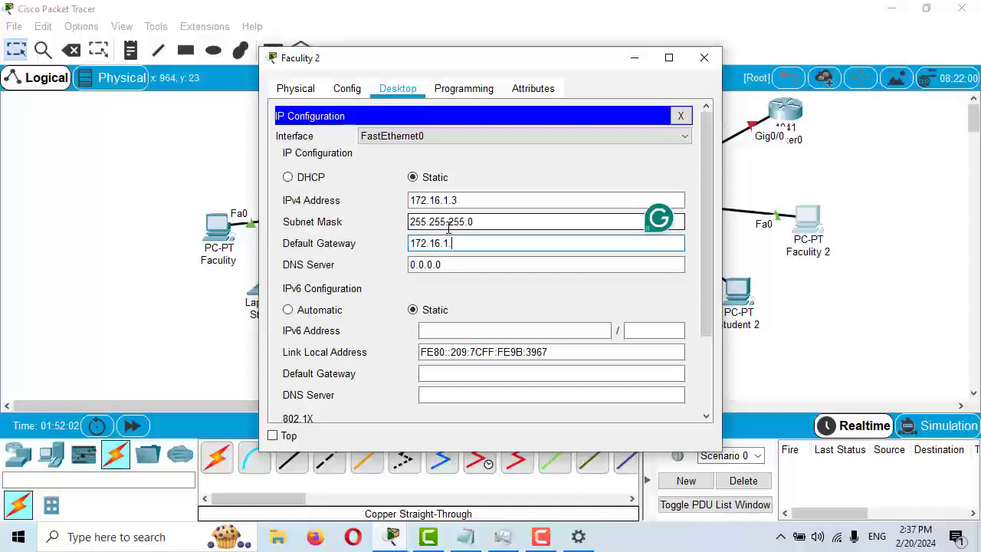
pyautogui.write('1')
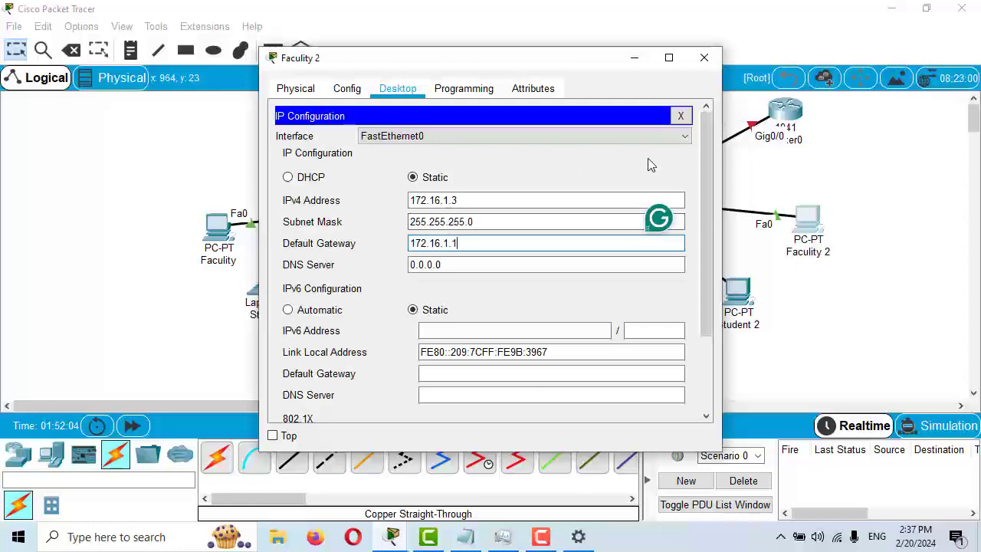
pyautogui.click(704, 58)
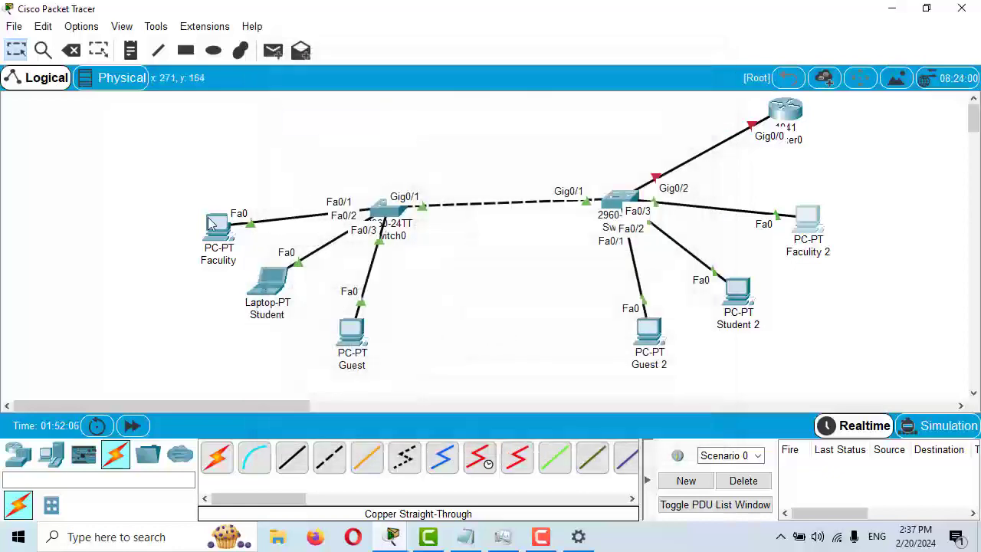
# Set the Faculity PC's IPv4 default gateway to 172.16.1.1 and close its configuration window
pyautogui.click(212, 223)
pyautogui.click(308, 184)
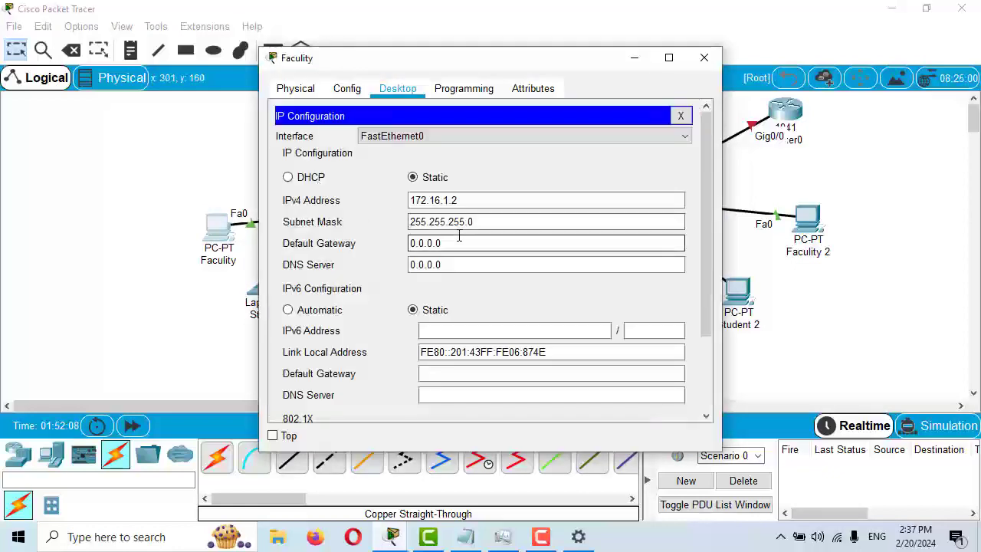
pyautogui.press('BackSpace')
pyautogui.press('BackSpace')
pyautogui.press('BackSpace')
pyautogui.press('BackSpace')
pyautogui.press('BackSpace')
pyautogui.press('BackSpace')
pyautogui.press('BackSpace')
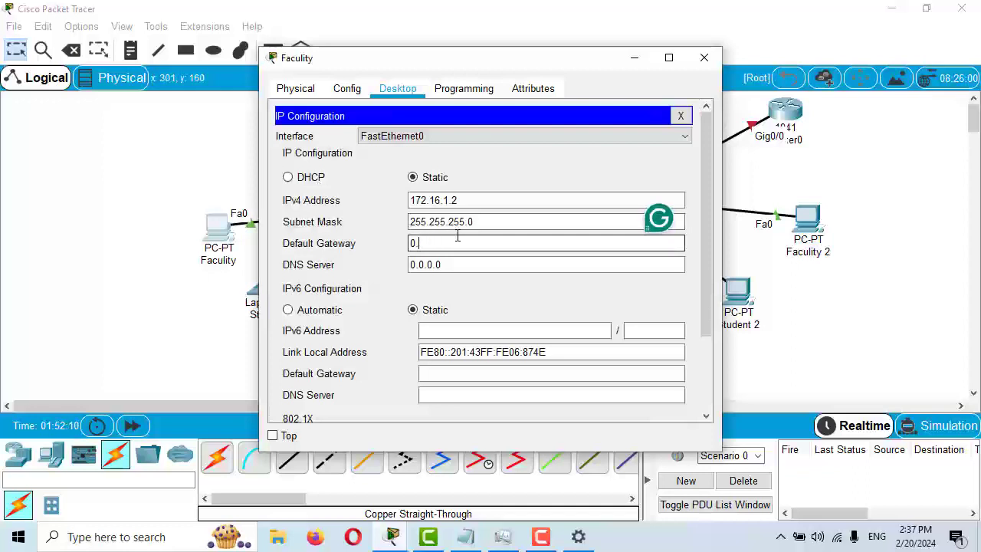
pyautogui.write('172')
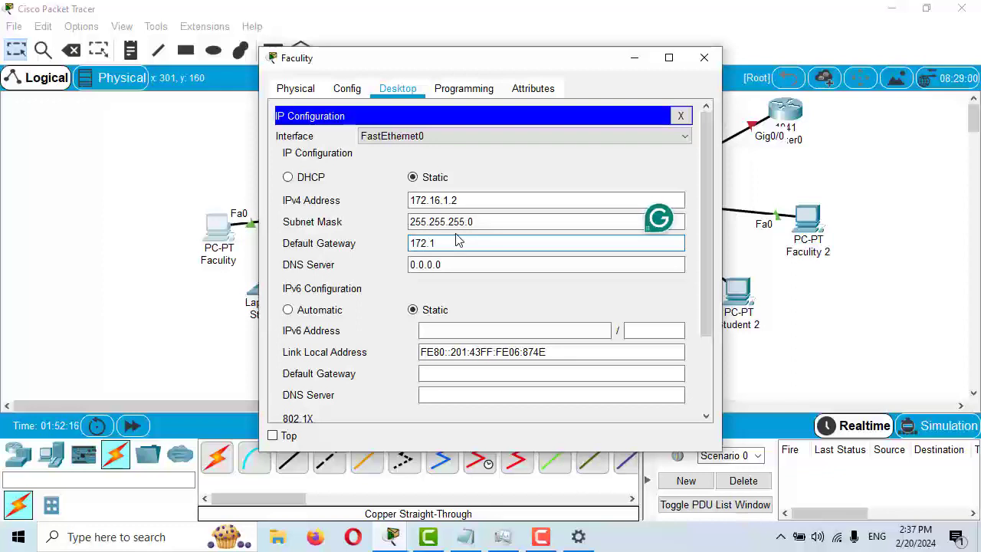
pyautogui.write('.16.1.1')
pyautogui.click(703, 58)
# Open the Student laptop's IP configuration, set its IPv4 default gateway to 172.16.2.1, and close the window
pyautogui.click(263, 295)
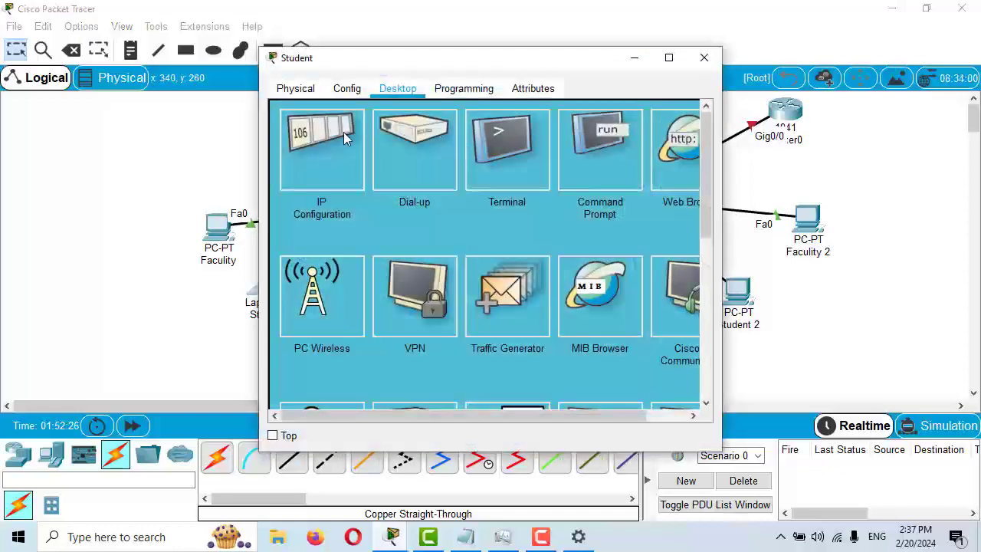
pyautogui.click(342, 132)
pyautogui.click(444, 200)
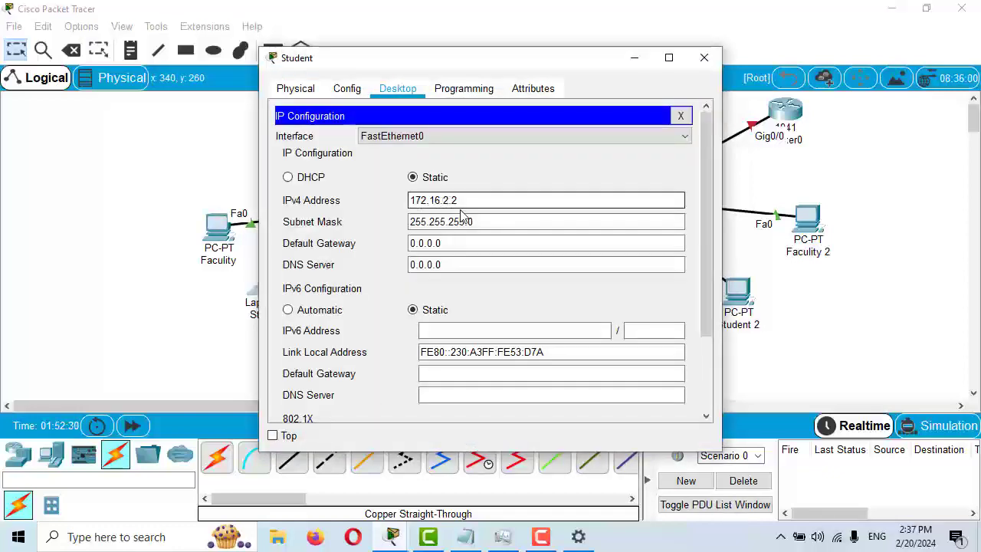
pyautogui.click(462, 242)
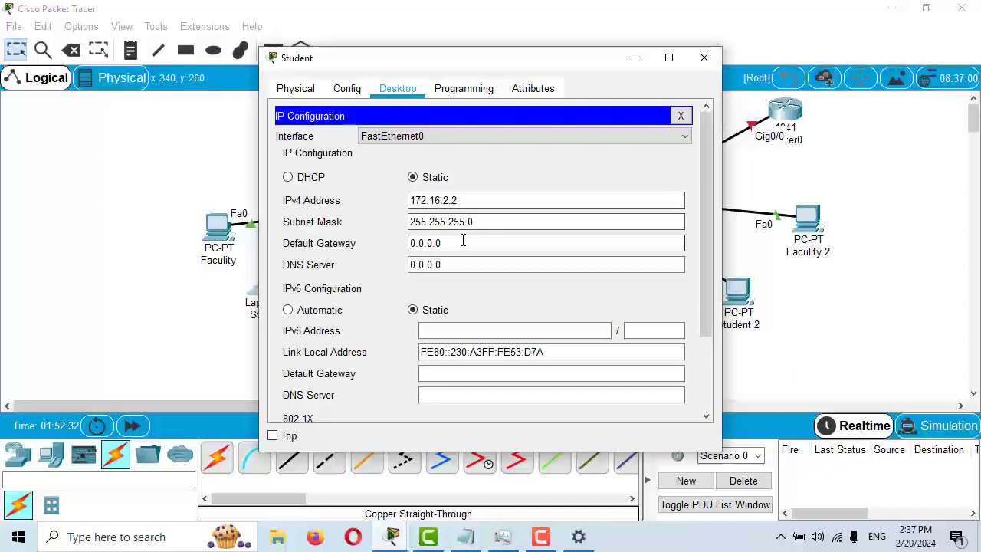
pyautogui.press('BackSpace')
pyautogui.press('BackSpace')
pyautogui.press('BackSpace')
pyautogui.press('BackSpace')
pyautogui.press('BackSpace')
pyautogui.press('BackSpace')
pyautogui.press('BackSpace')
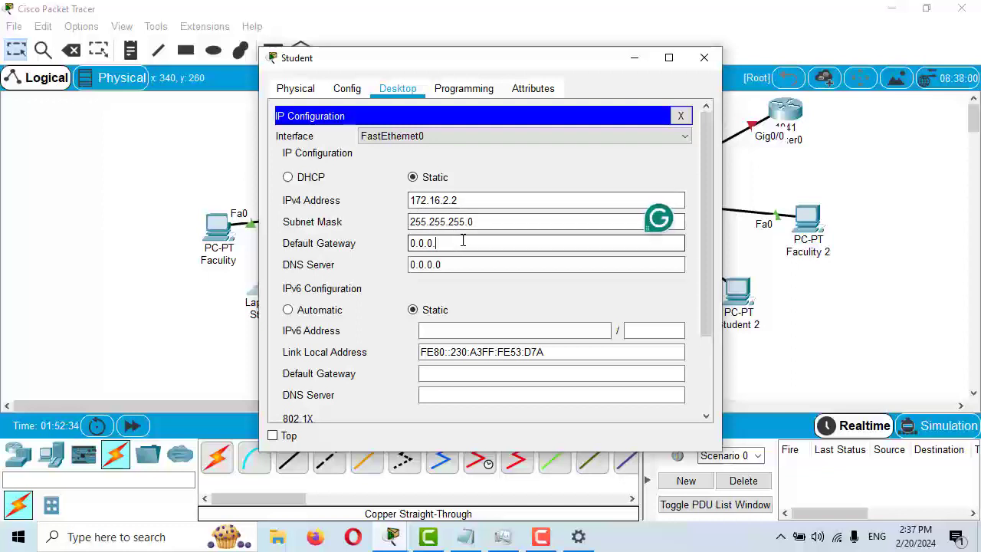
pyautogui.write('182')
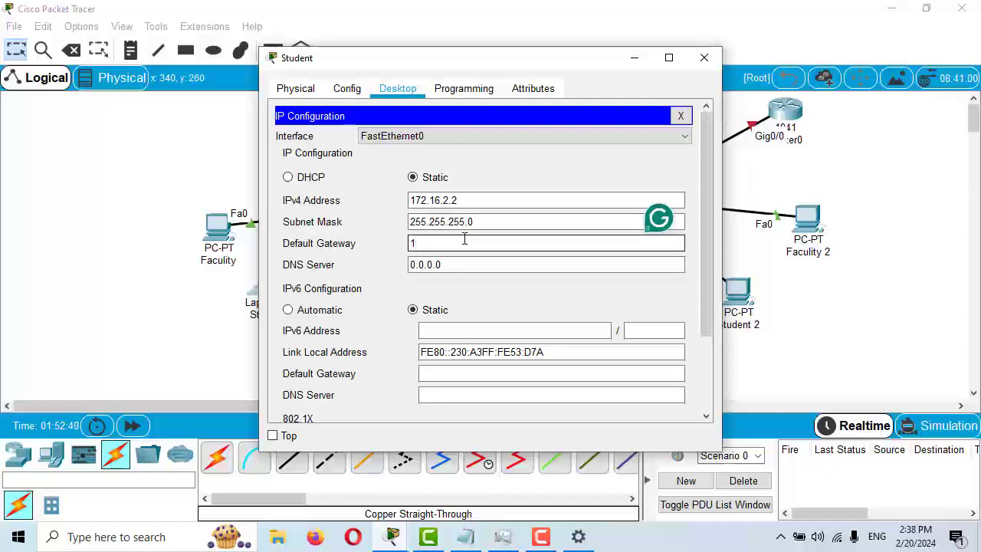
pyautogui.write('72')
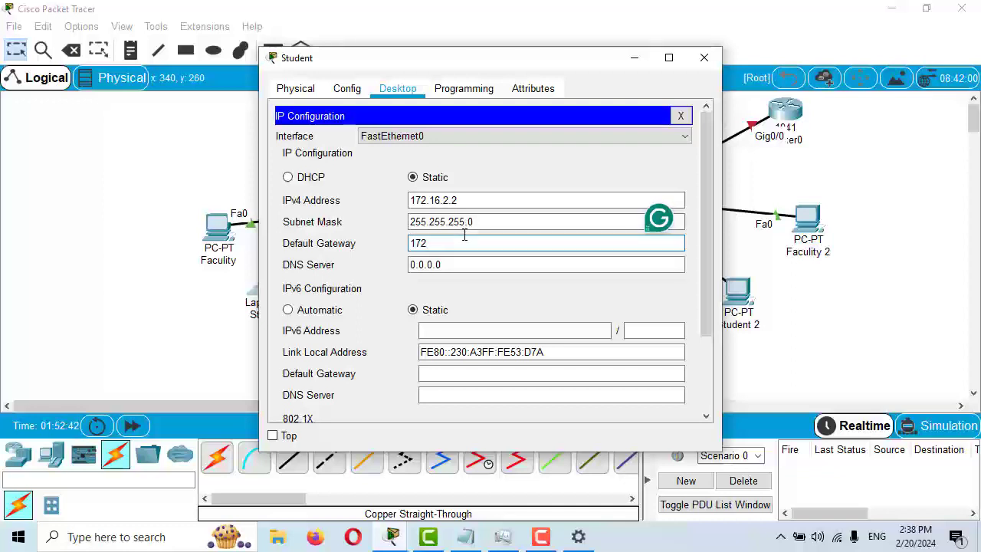
pyautogui.write('.16.2.1')
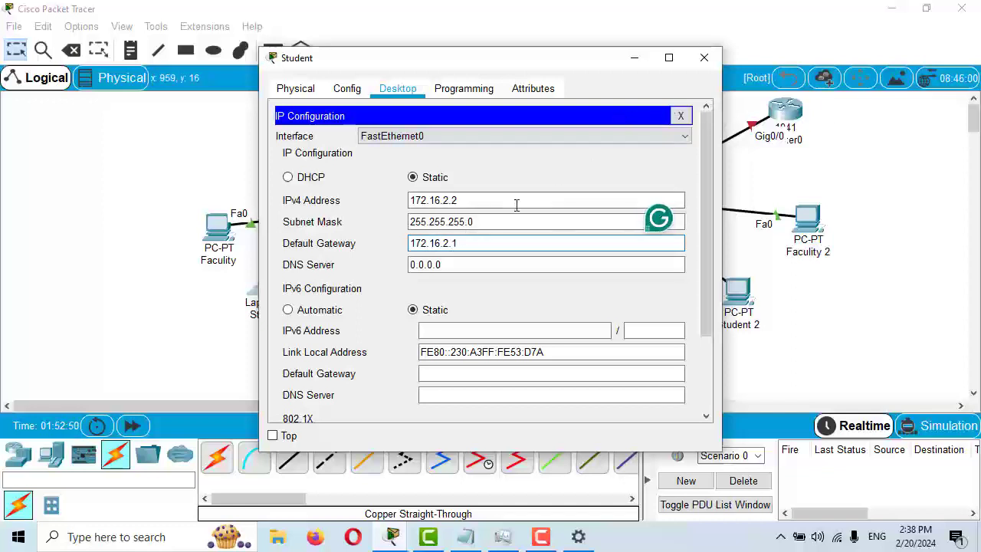
pyautogui.click(704, 57)
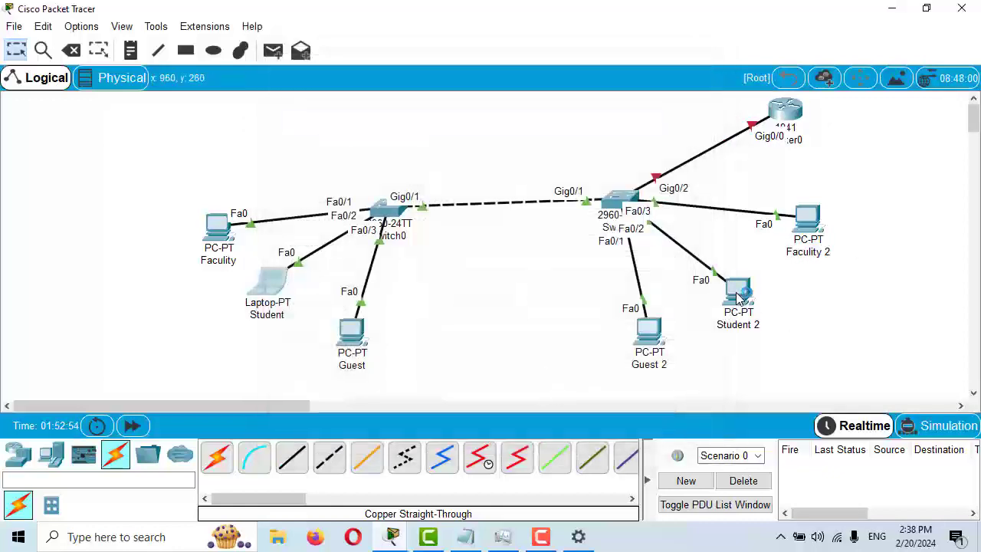
# Open Student 2's IP configuration, set its IPv4 default gateway to 172.16.2.1, and close the window
pyautogui.click(737, 293)
pyautogui.click(344, 134)
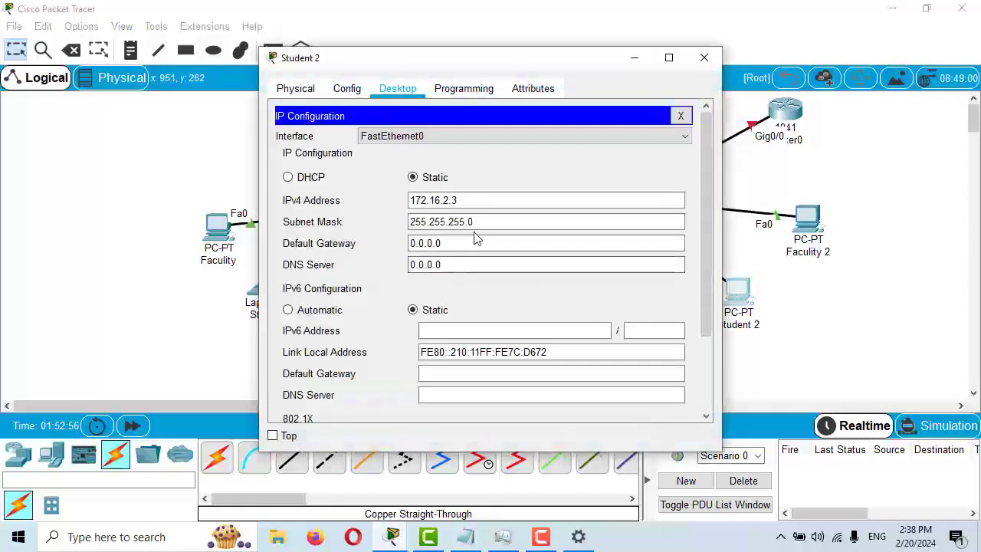
pyautogui.press('BackSpace')
pyautogui.press('BackSpace')
pyautogui.press('BackSpace')
pyautogui.press('BackSpace')
pyautogui.press('BackSpace')
pyautogui.press('BackSpace')
pyautogui.press('BackSpace')
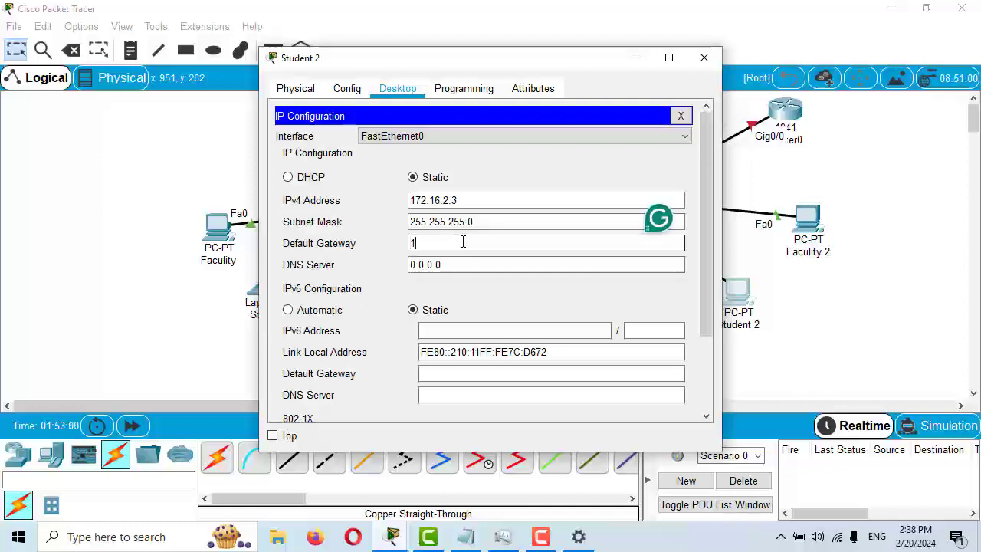
pyautogui.write('172.1')
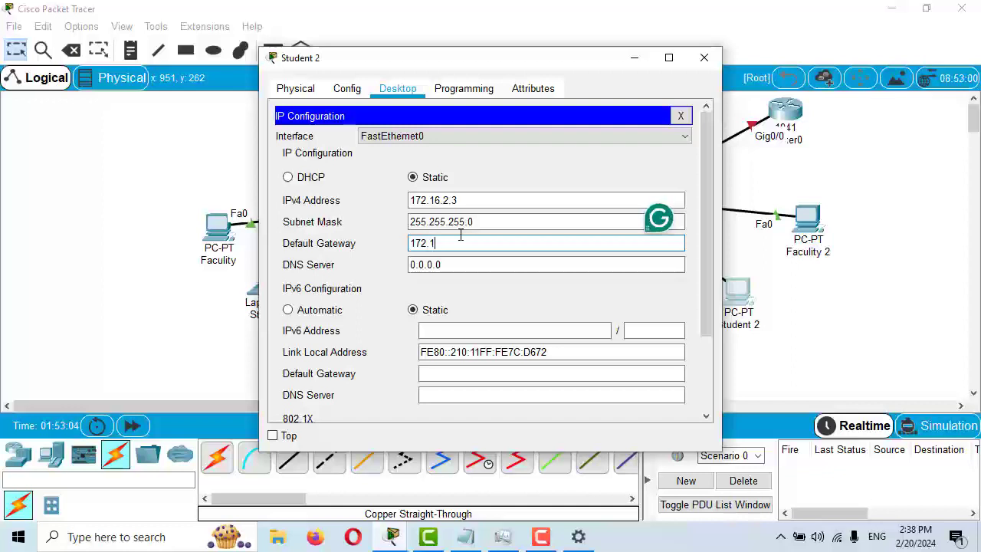
pyautogui.write('6.2.1')
pyautogui.click(704, 57)
# Switch to Notepad and add a second line reading "172.16.2.1 router default gateway student"
pyautogui.click(503, 536)
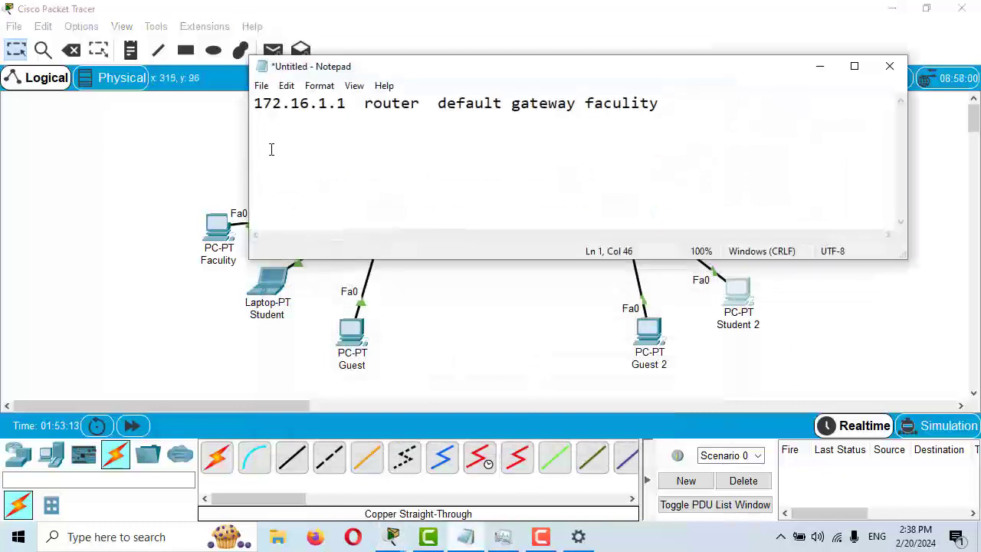
pyautogui.press('Return')
pyautogui.write('17')
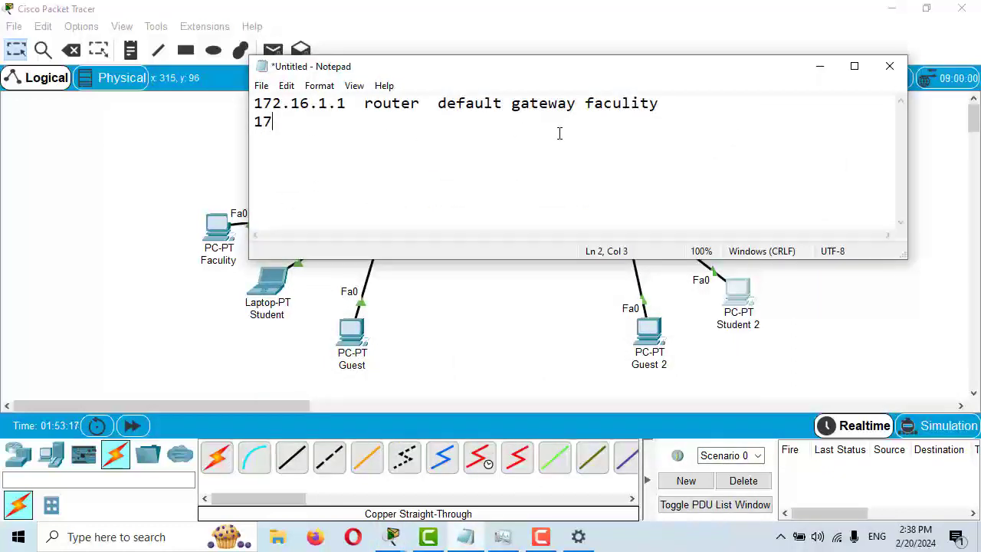
pyautogui.write('2.16.2.1  r')
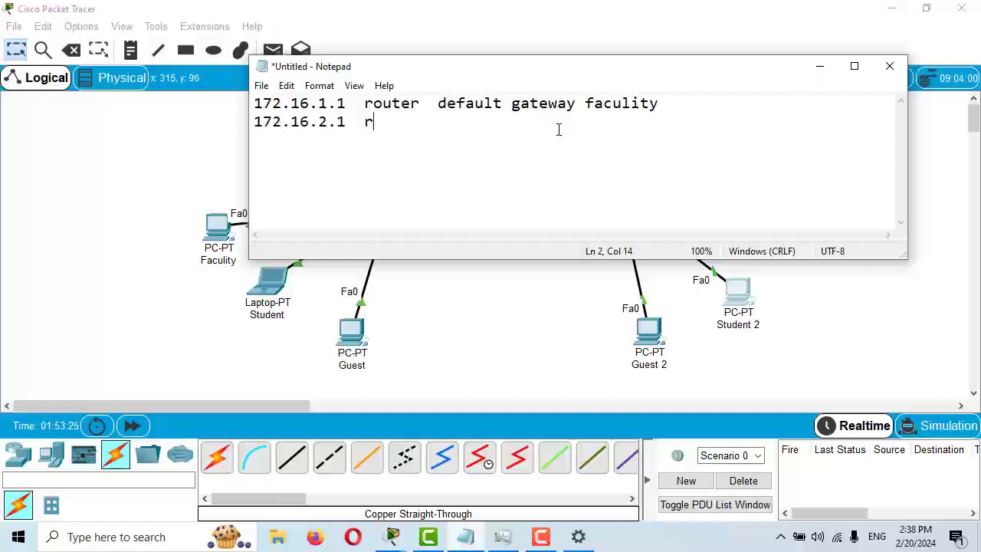
pyautogui.write('outer  def')
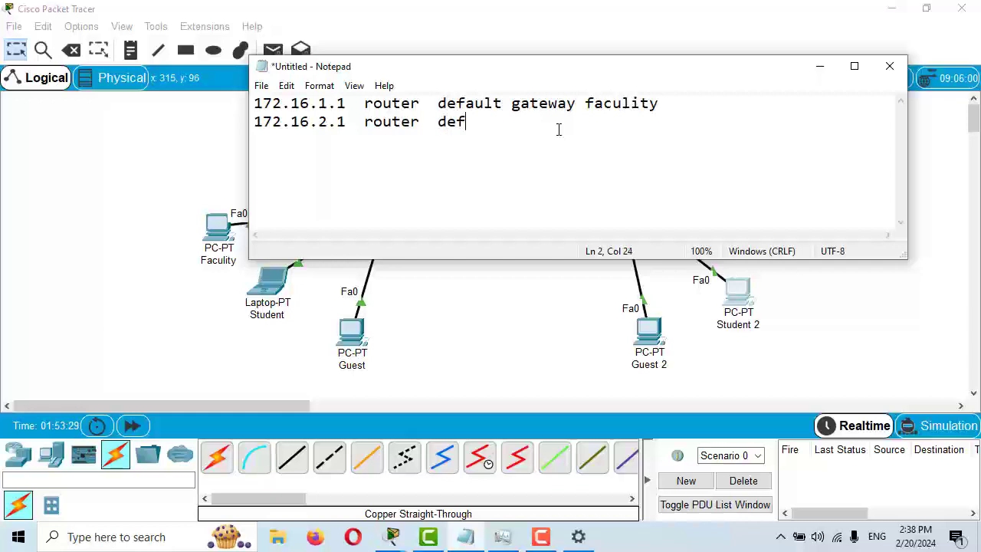
pyautogui.write('ault gat')
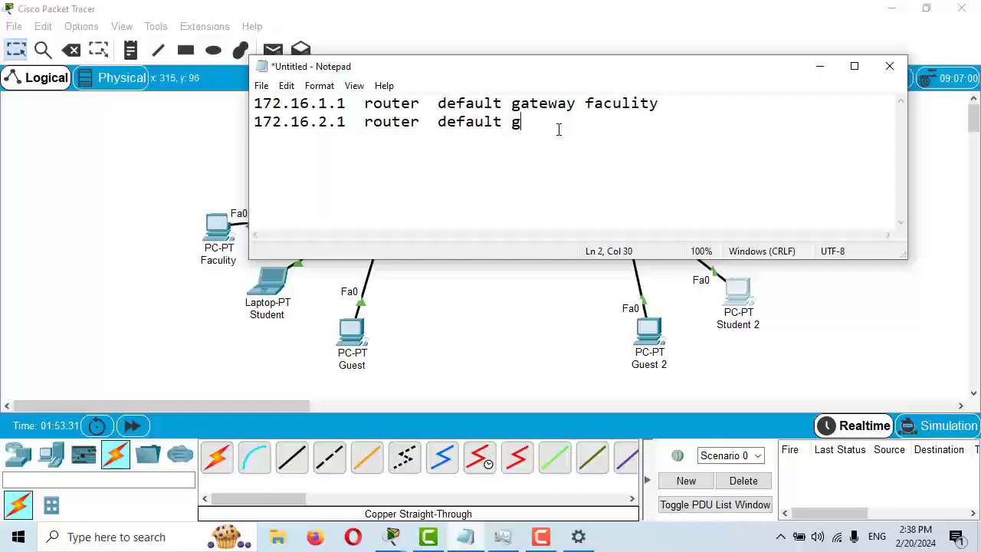
pyautogui.write('eway  student')
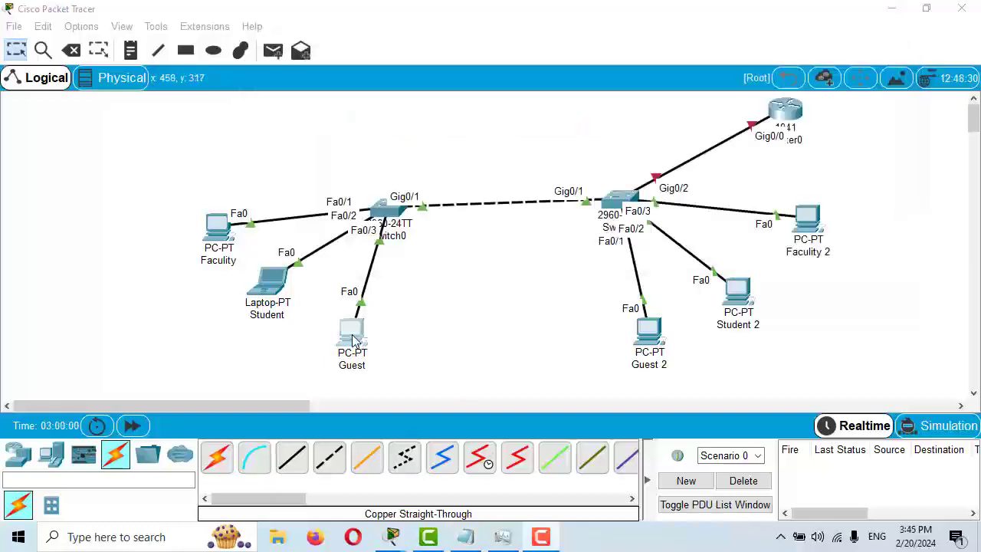
# Open the Guest PC's IP configuration, set its IPv4 default gateway to 172.16.3.1, and close the window
pyautogui.click(353, 339)
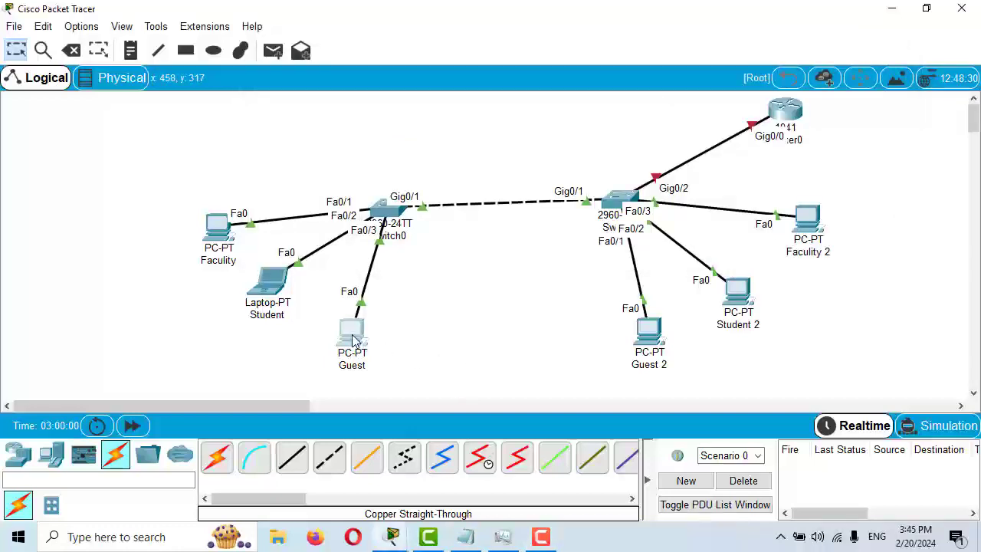
pyautogui.click(318, 163)
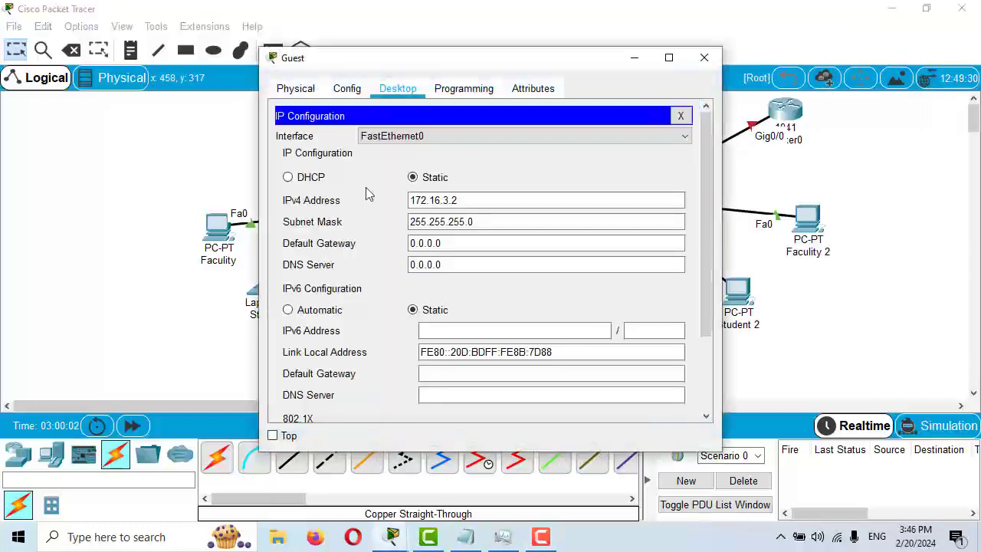
pyautogui.click(443, 204)
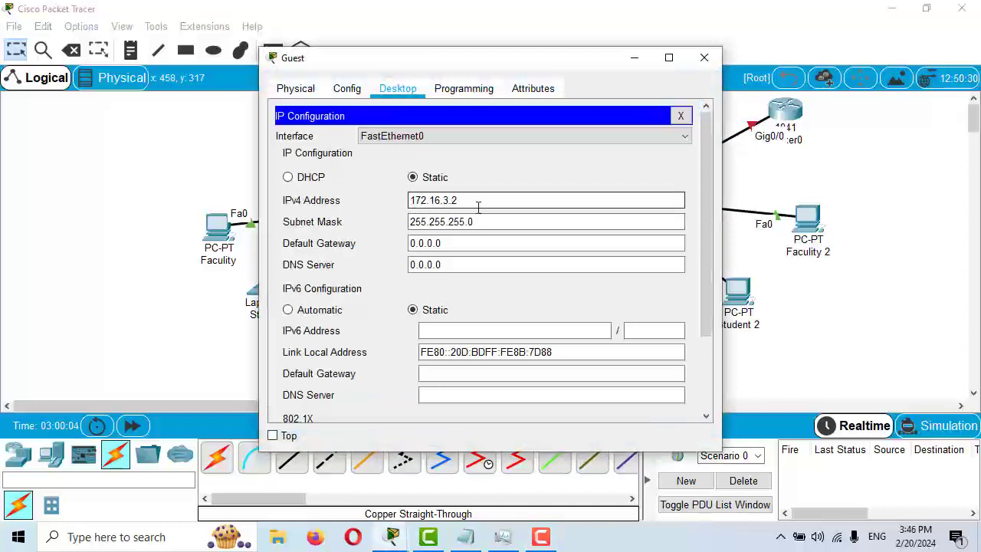
pyautogui.click(462, 243)
pyautogui.moveTo(462, 243); pyautogui.dragTo(360, 230)
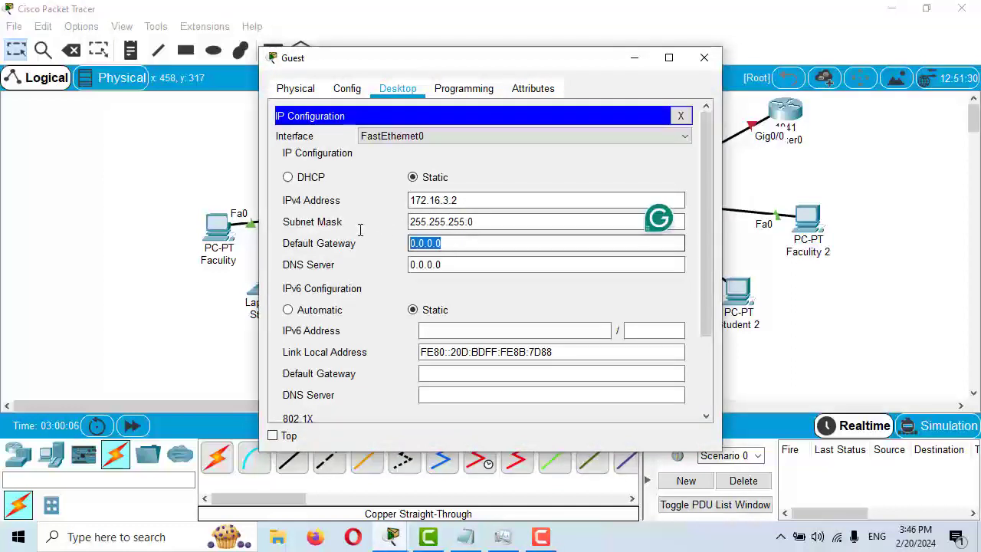
pyautogui.write('1')
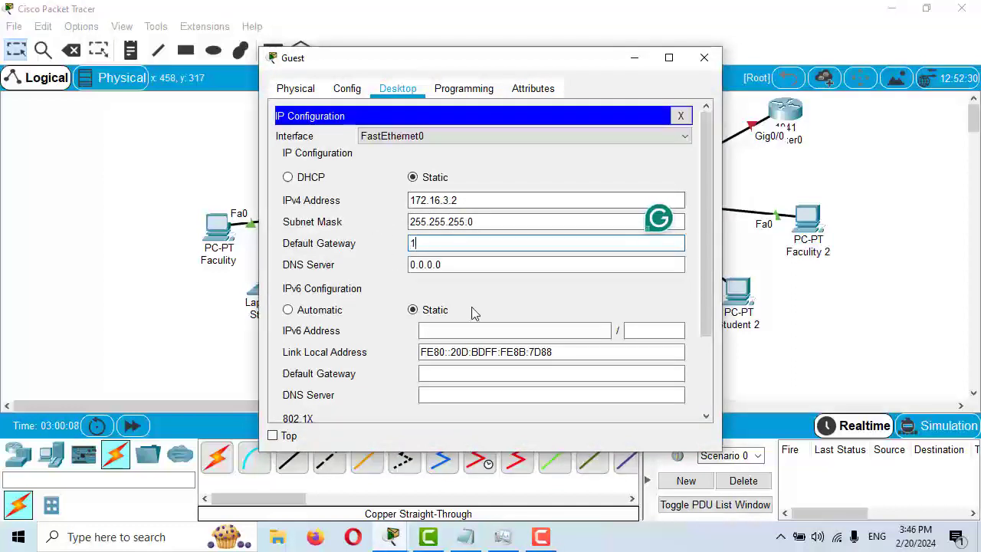
pyautogui.write('72')
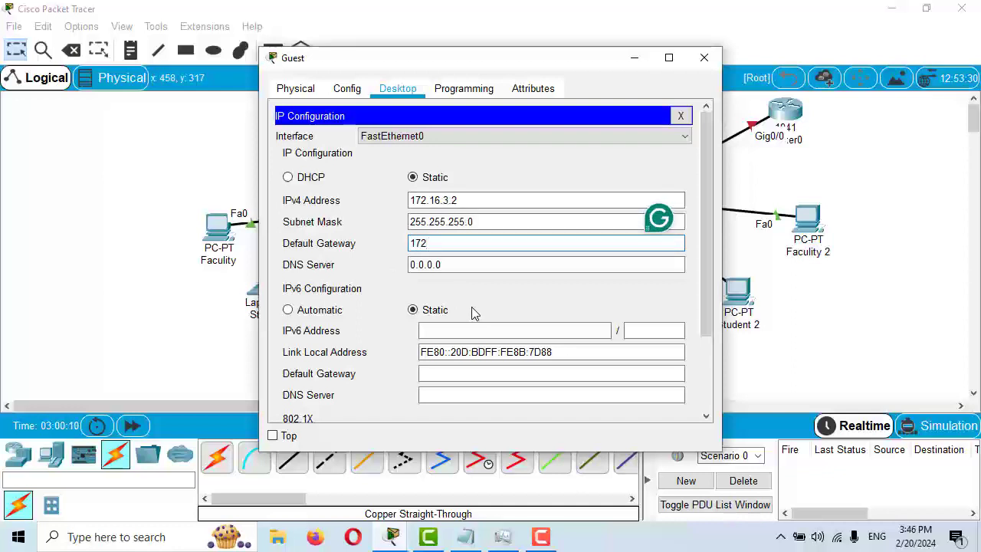
pyautogui.write('.16.3.1')
pyautogui.click(704, 58)
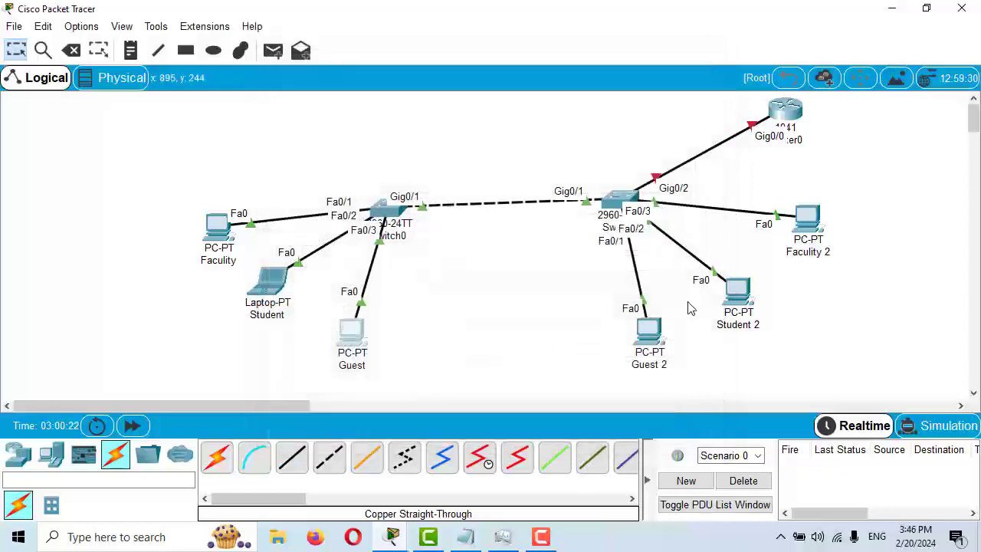
# Open Guest 2's IP configuration, set its IPv4 default gateway to 172.16.3.1, and close the window
pyautogui.click(649, 330)
pyautogui.click(314, 131)
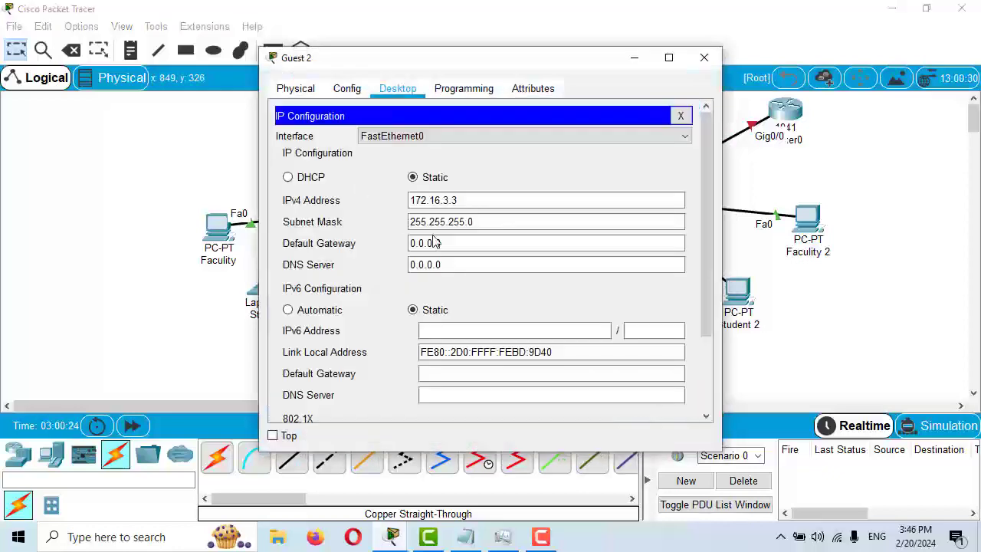
pyautogui.click(433, 242)
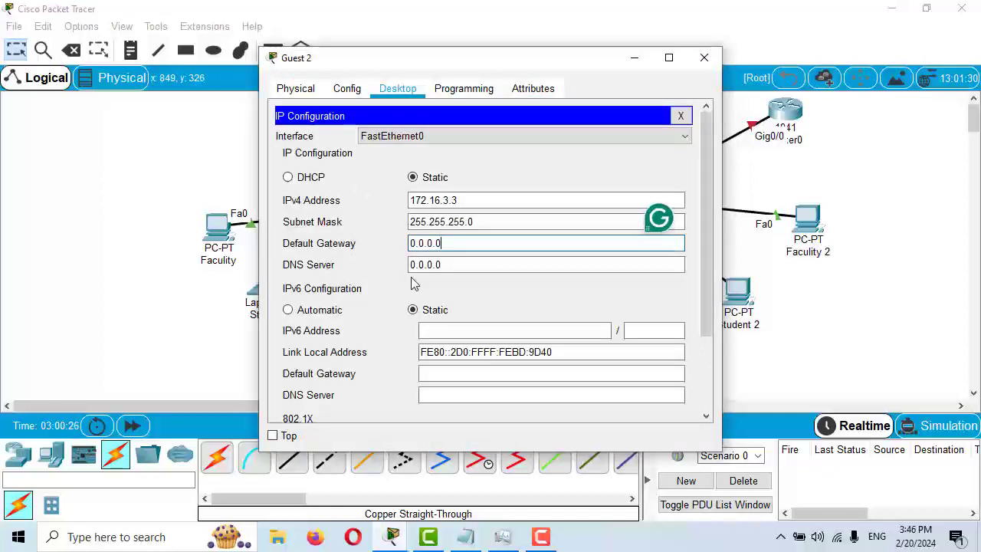
pyautogui.press('BackSpace')
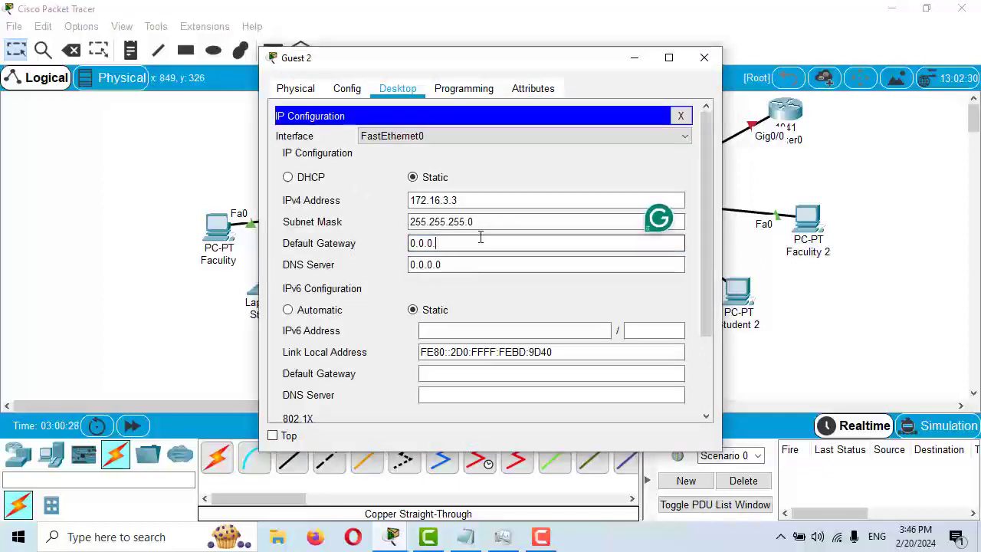
pyautogui.press('BackSpace')
pyautogui.press('BackSpace')
pyautogui.press('BackSpace')
pyautogui.press('BackSpace')
pyautogui.press('BackSpace')
pyautogui.press('BackSpace')
pyautogui.write('1')
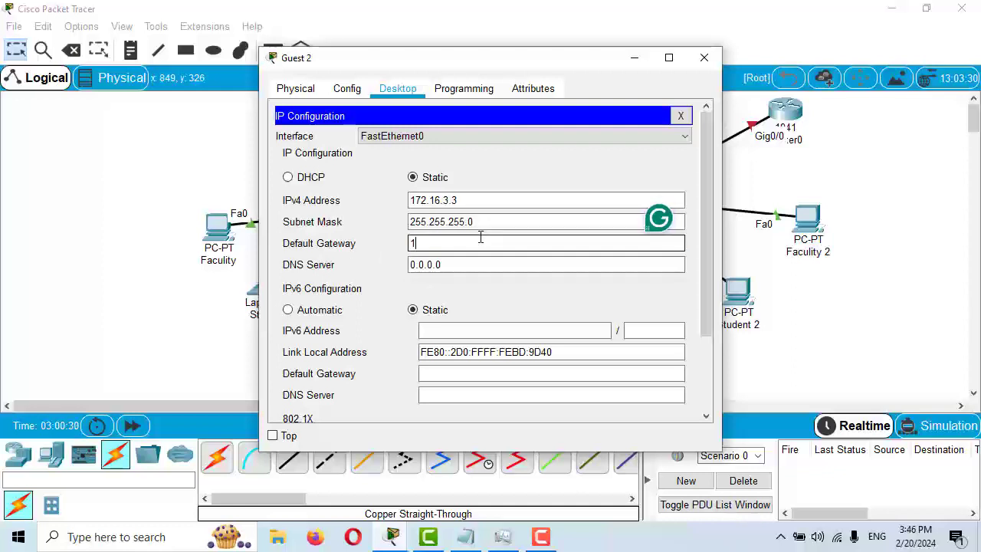
pyautogui.write('72.16.3.1')
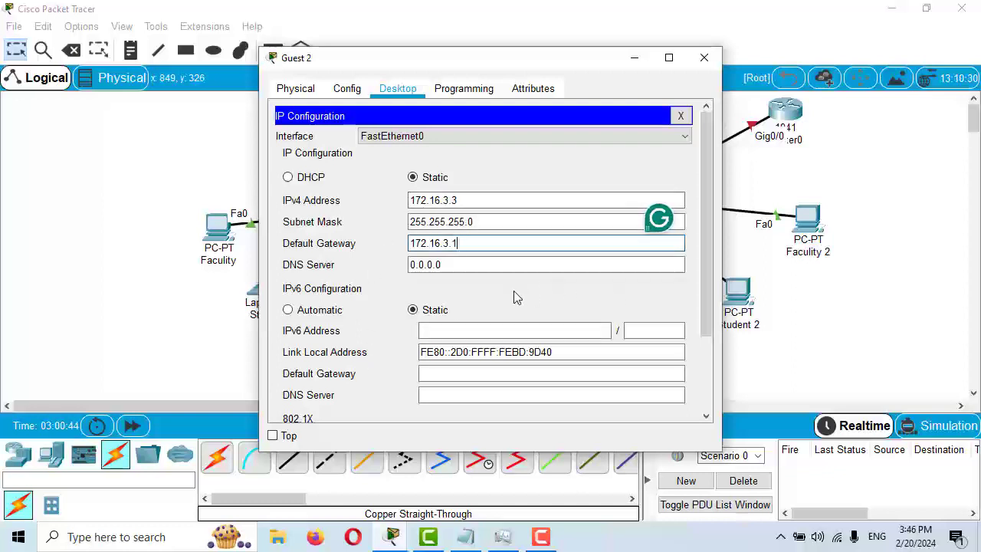
pyautogui.click(507, 246)
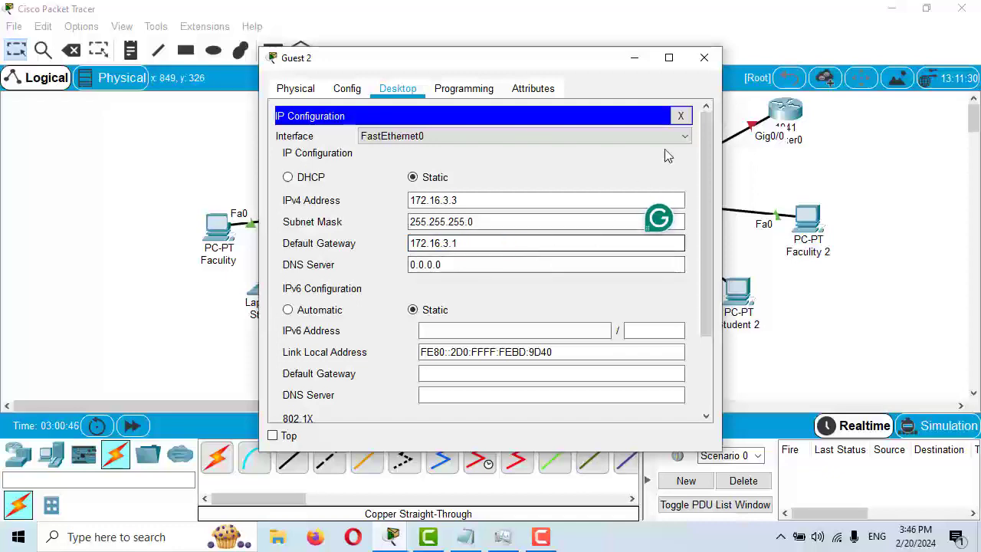
pyautogui.click(705, 58)
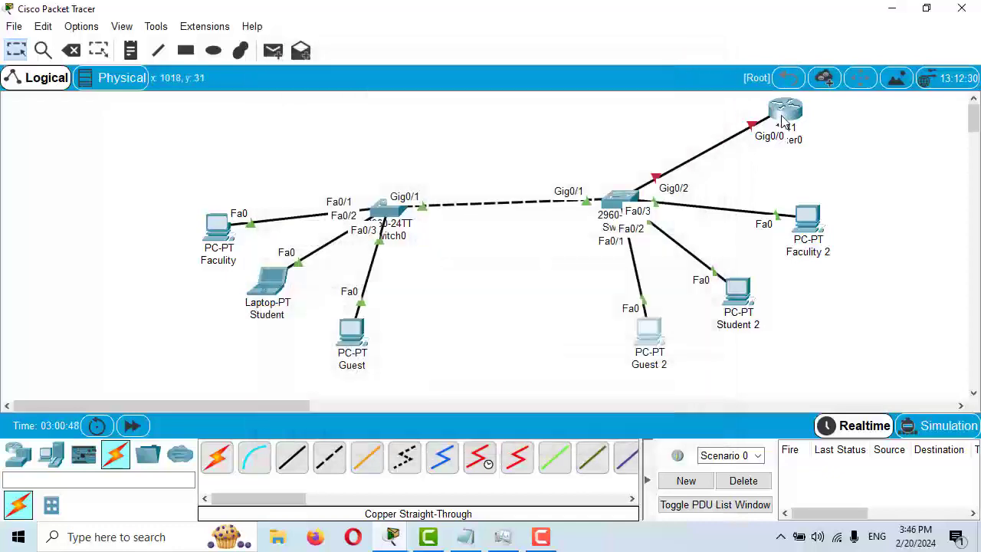
# Open Router0's command line in a maximized window and answer no to the initial configuration dialog
pyautogui.click(782, 112)
pyautogui.doubleClick(514, 59)
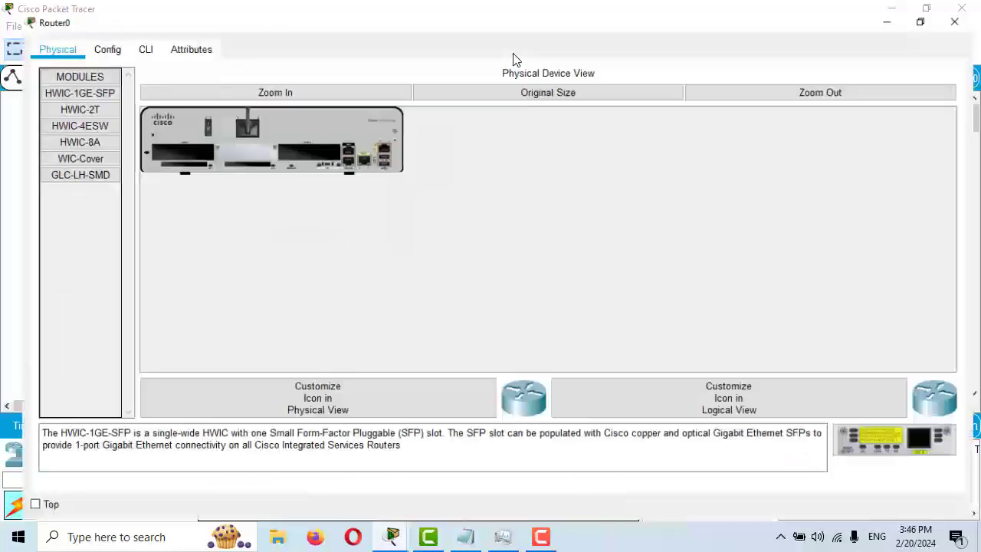
pyautogui.click(129, 38)
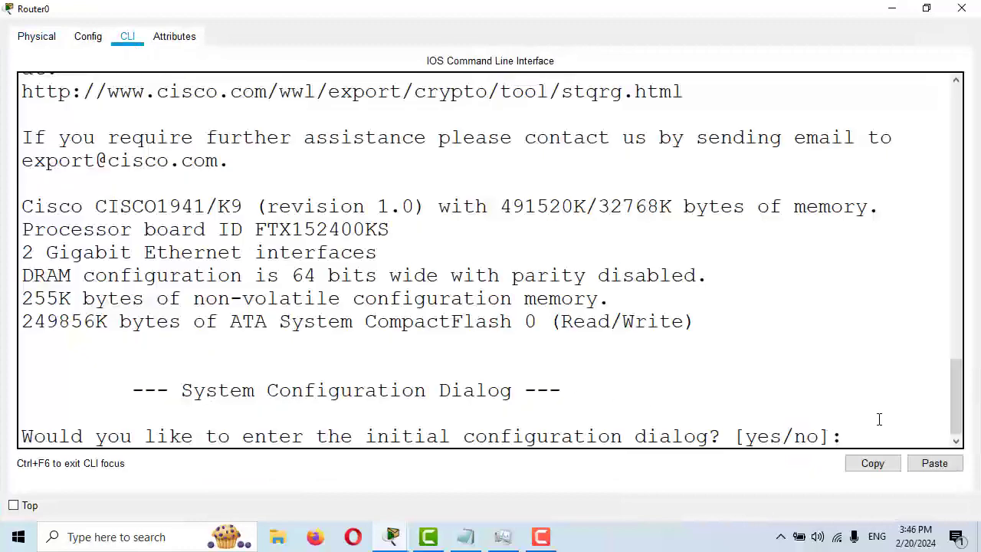
pyautogui.click(858, 436)
pyautogui.write('no')
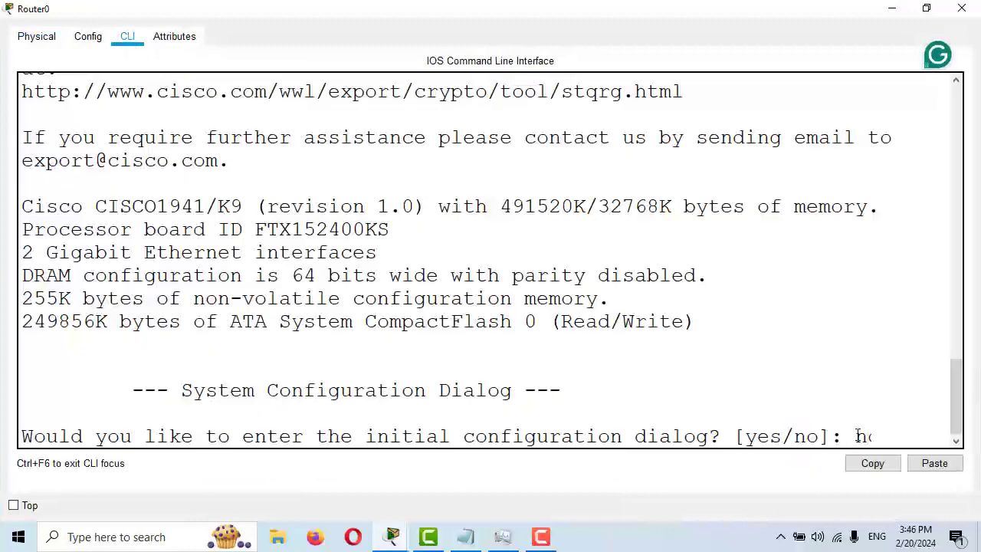
pyautogui.press('Return')
pyautogui.press('Return')
pyautogui.press('Return')
# Enter privileged mode on Router0 with enable, and start global configuration with configure terminal
pyautogui.write('er>e')
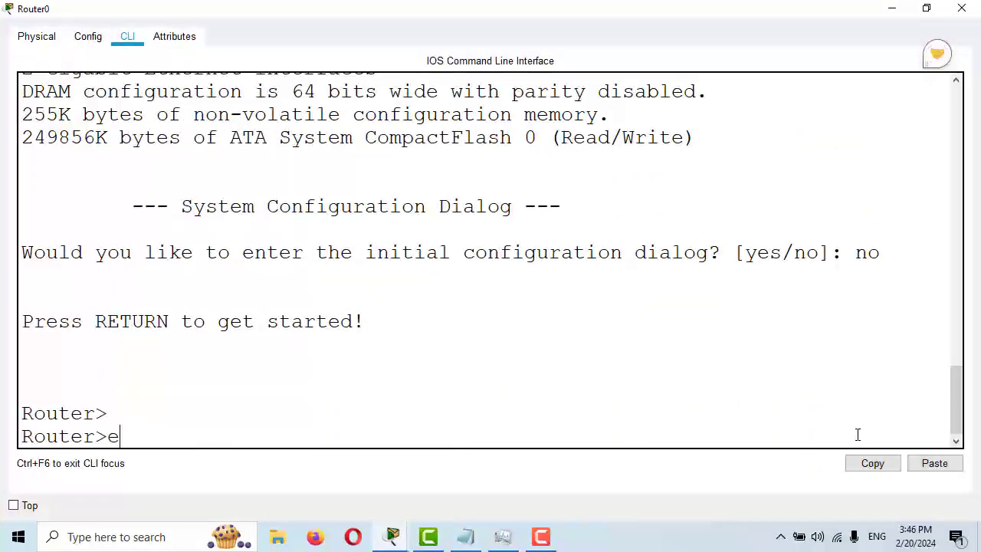
pyautogui.write('n')
pyautogui.press('Tab')
pyautogui.press('Return')
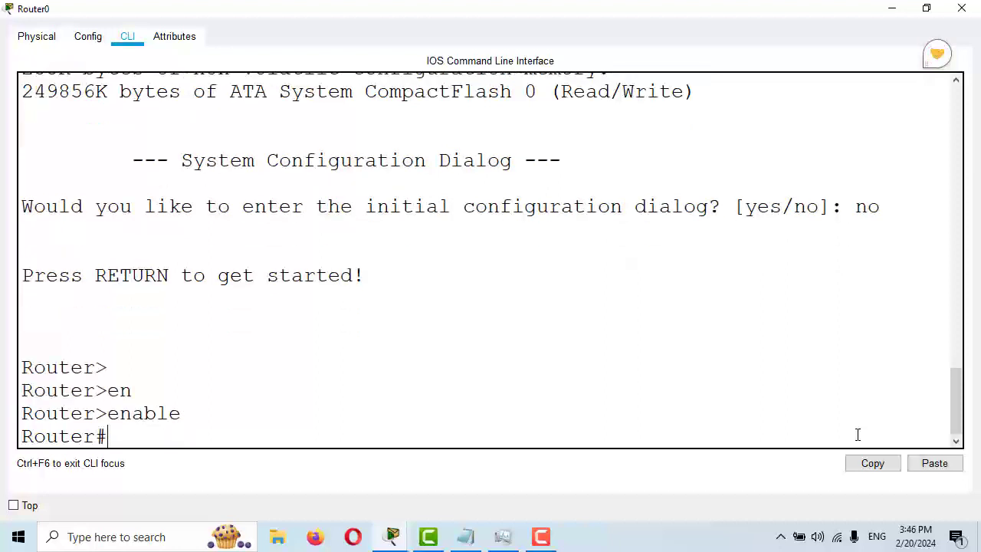
pyautogui.write('confi')
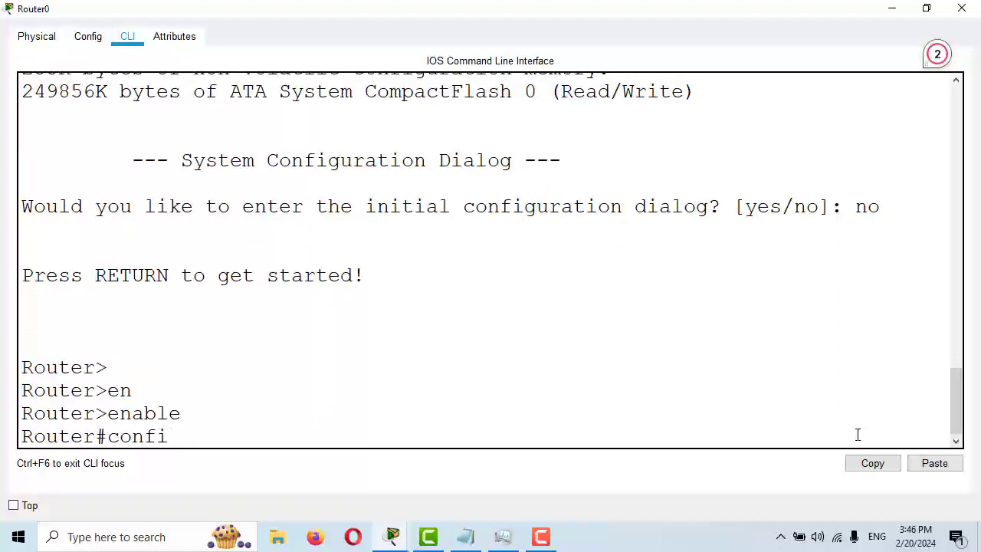
pyautogui.press('Tab')
pyautogui.write('ter')
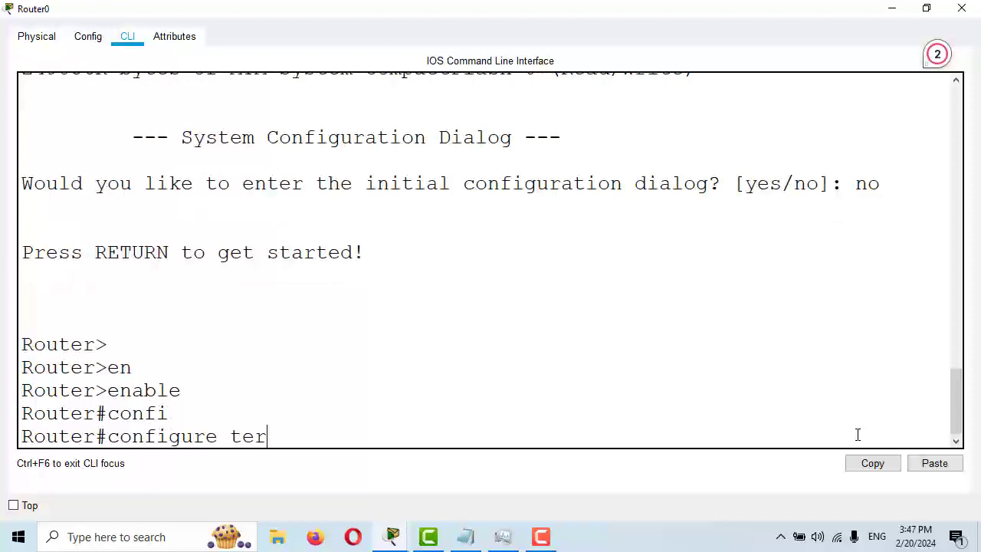
pyautogui.press('Tab')
pyautogui.press('Return')
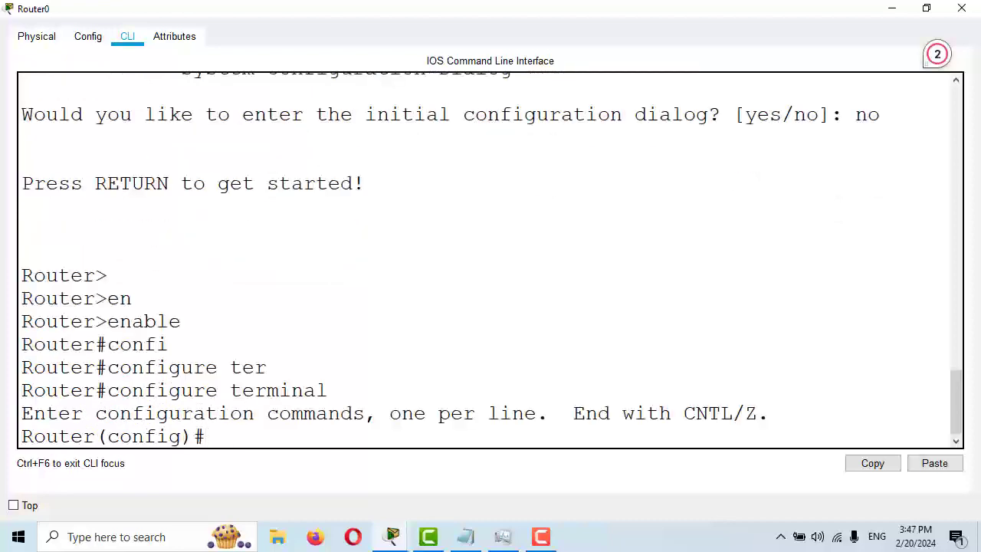
# Check the router's port in the topology, and enter interface gigabitEthernet 0/0 in Router0's command line
pyautogui.click(892, 7)
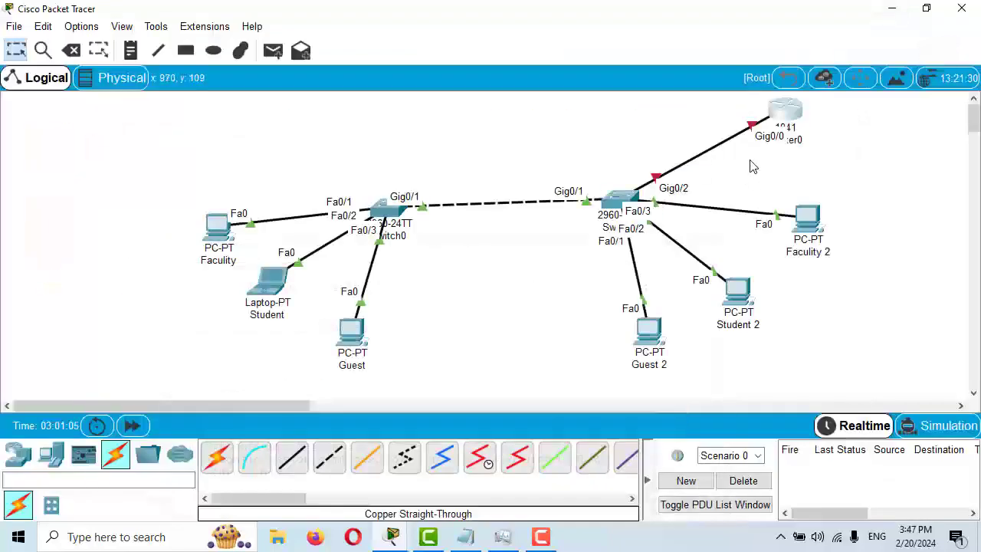
pyautogui.click(787, 113)
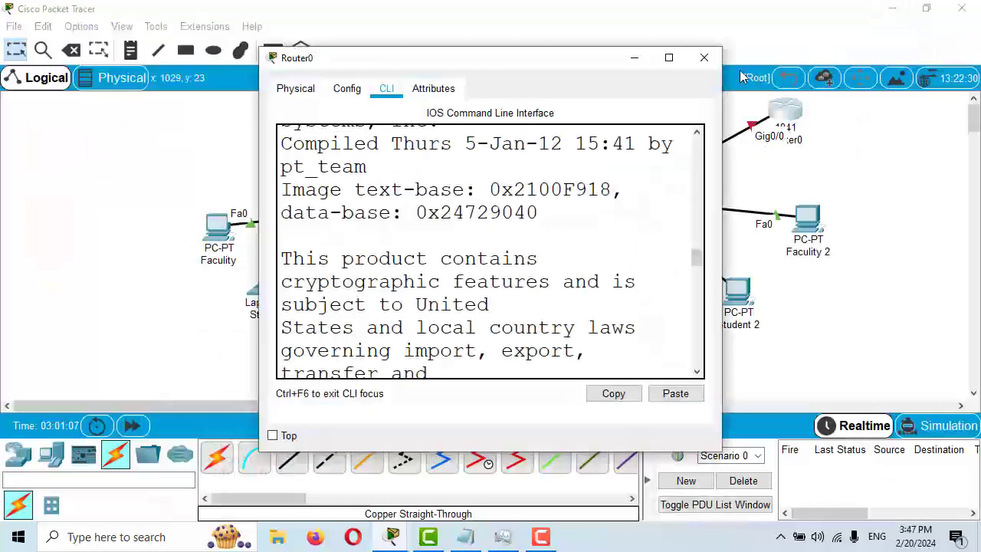
pyautogui.click(669, 57)
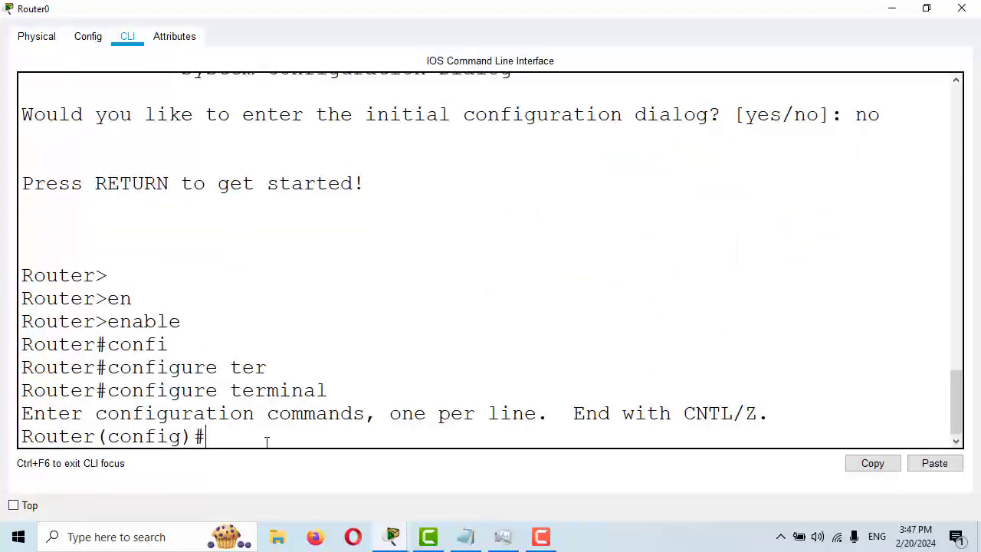
pyautogui.write('inter')
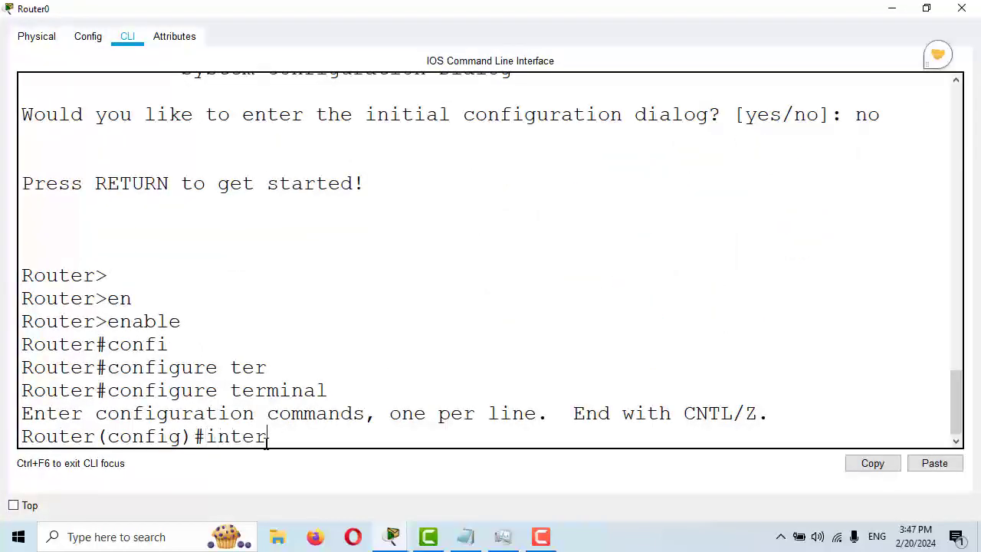
pyautogui.press('Tab')
pyautogui.write('gig')
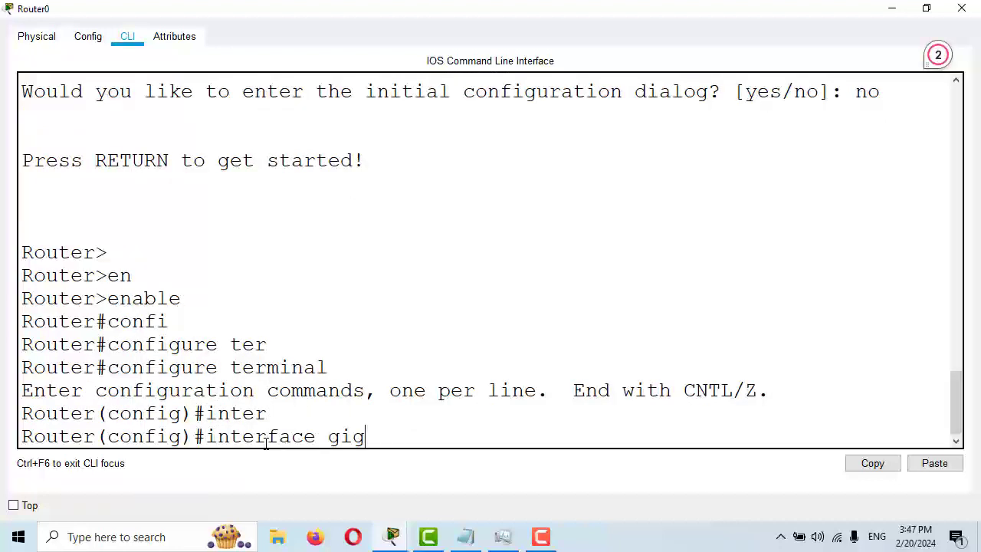
pyautogui.press('Tab')
pyautogui.write('0')
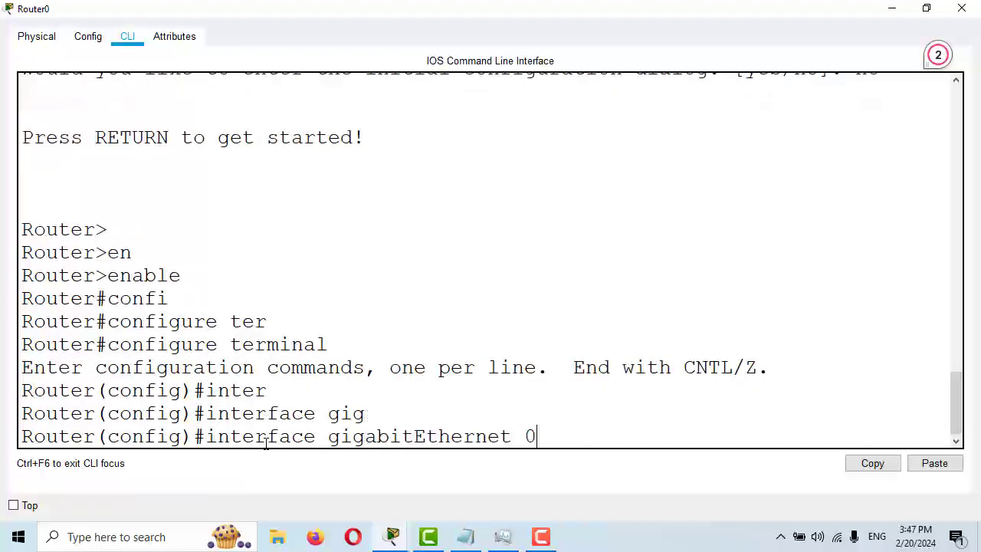
pyautogui.write('/0')
pyautogui.press('Return')
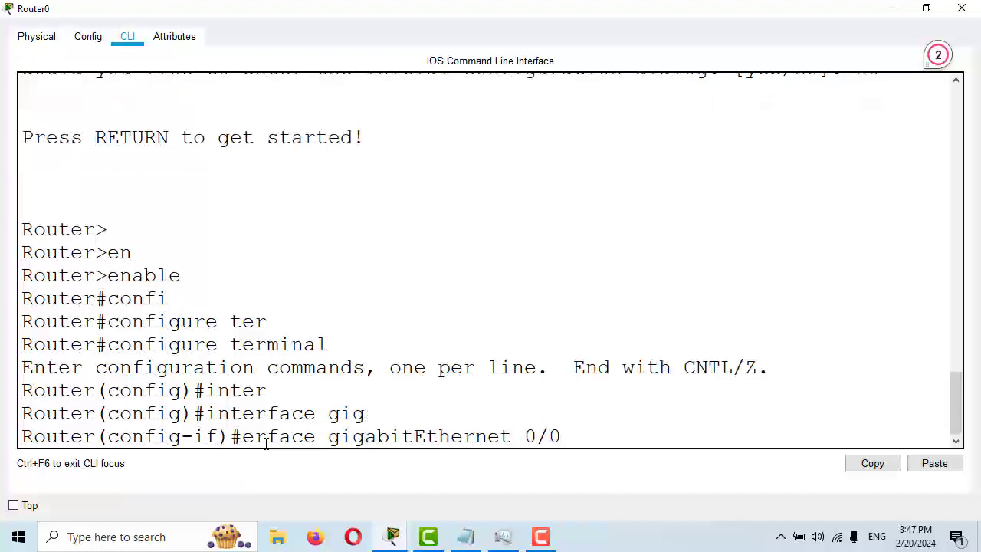
# Enable the router interface with no shutdown, exit interface configuration, and return to the topology
pyautogui.write('no')
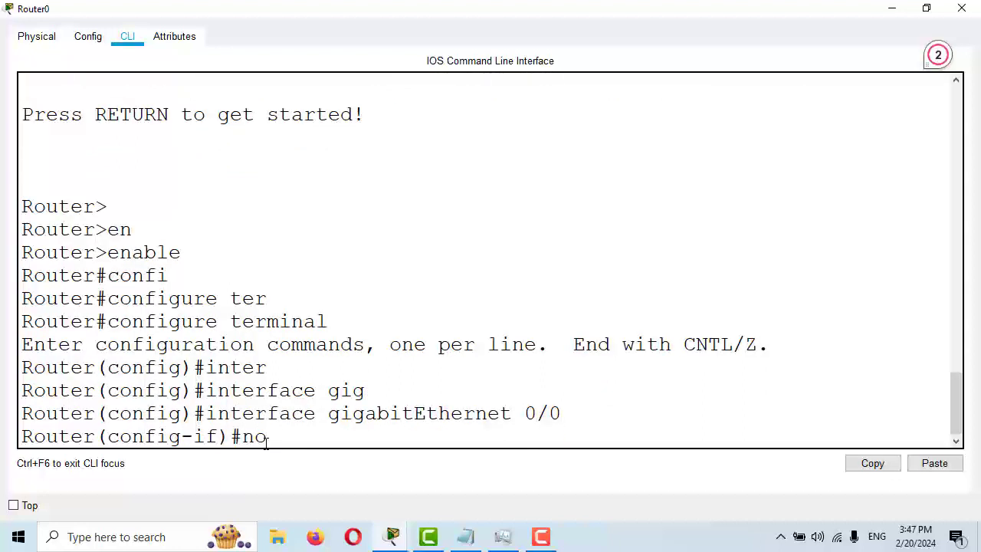
pyautogui.write(' shut')
pyautogui.press('Tab')
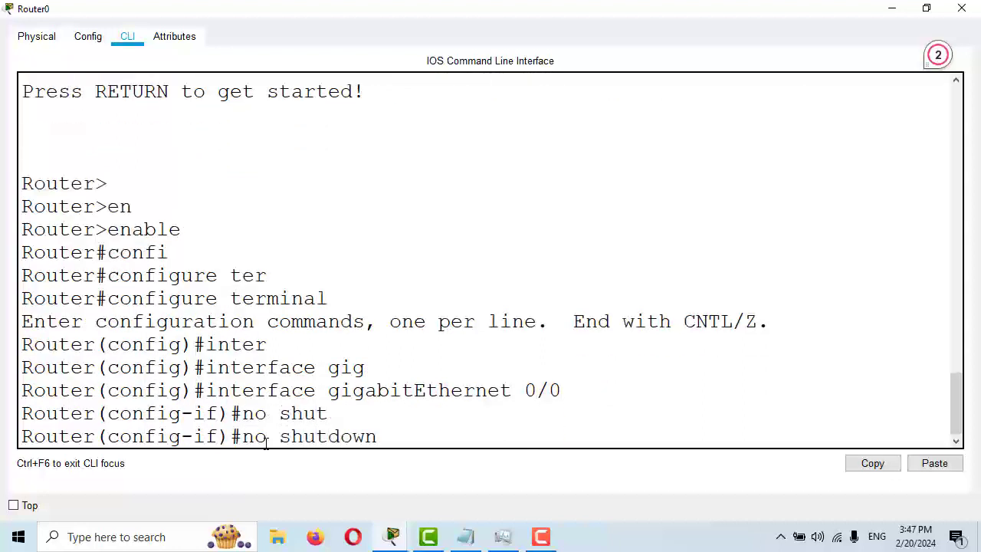
pyautogui.press('Return')
pyautogui.press('Return')
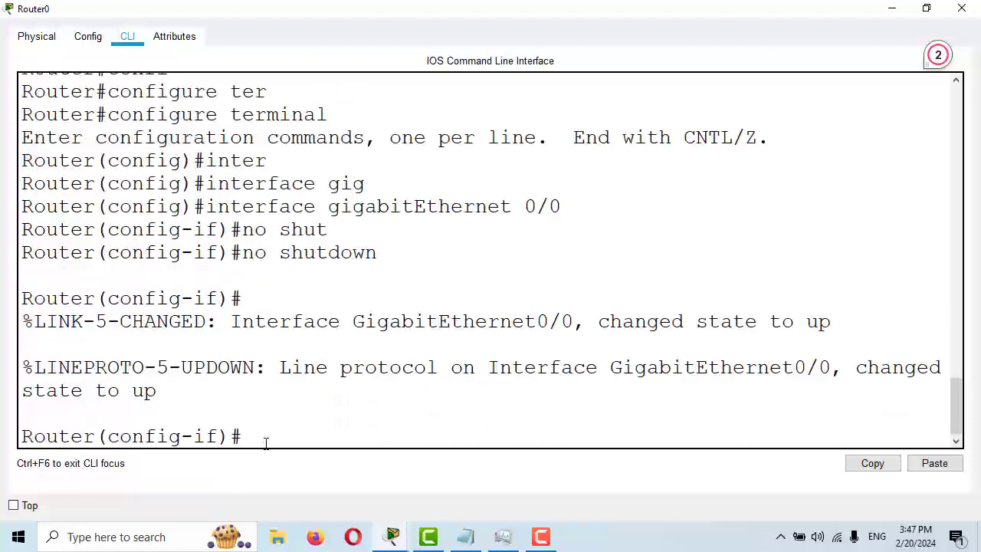
pyautogui.write('ex')
pyautogui.write('it')
pyautogui.press('Return')
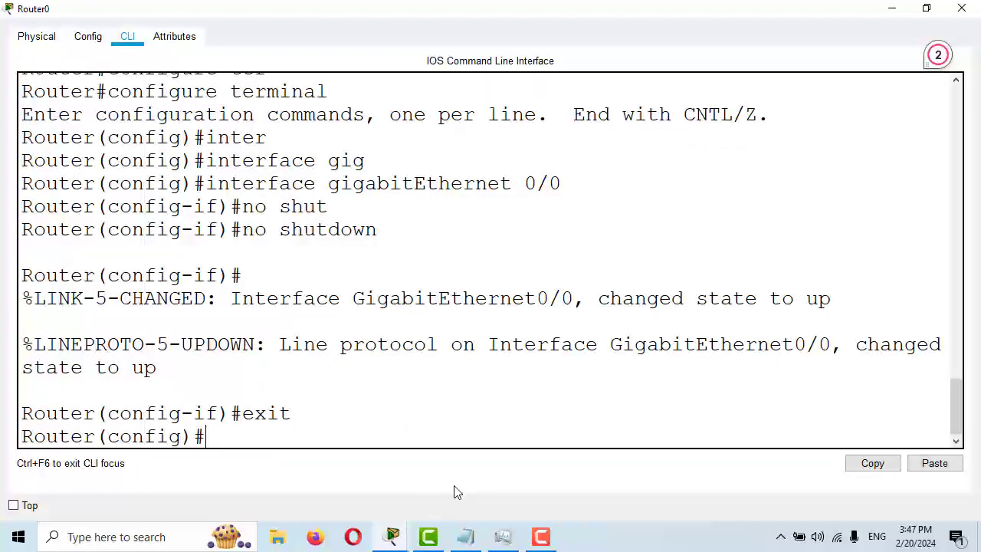
pyautogui.moveTo(392, 534)
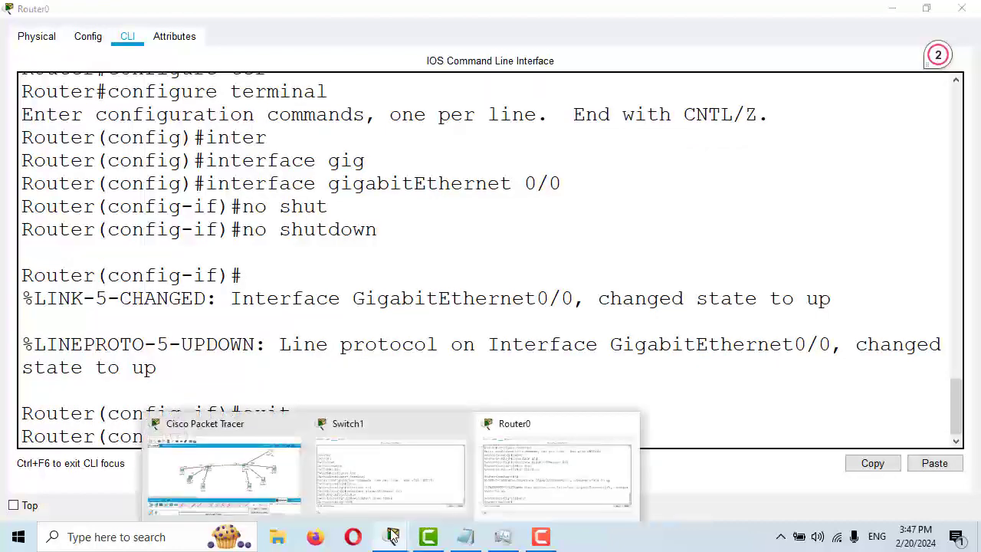
pyautogui.click(201, 466)
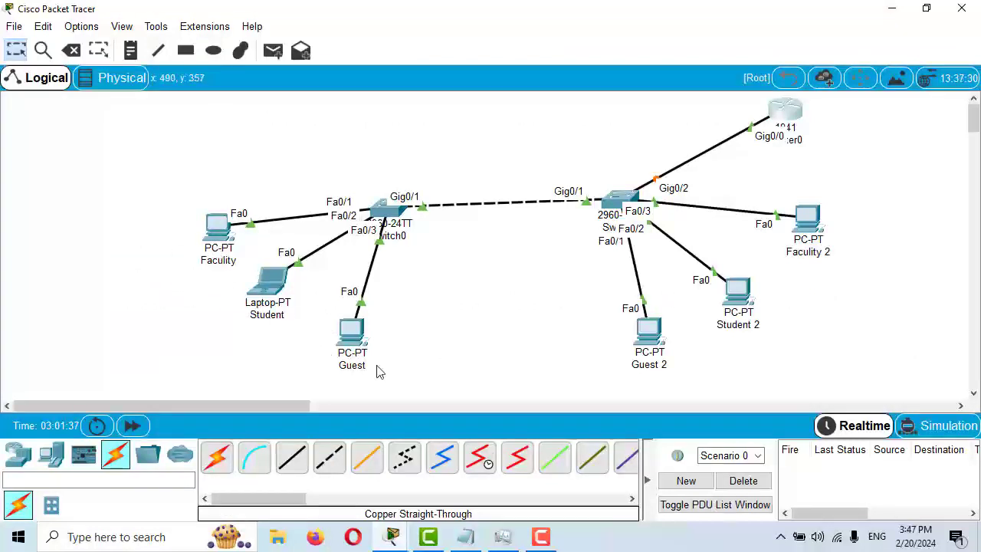
# In Notepad, add the line "172.16.3.1 router default gateway guest" to the gateway notes and return to the topology
pyautogui.click(472, 538)
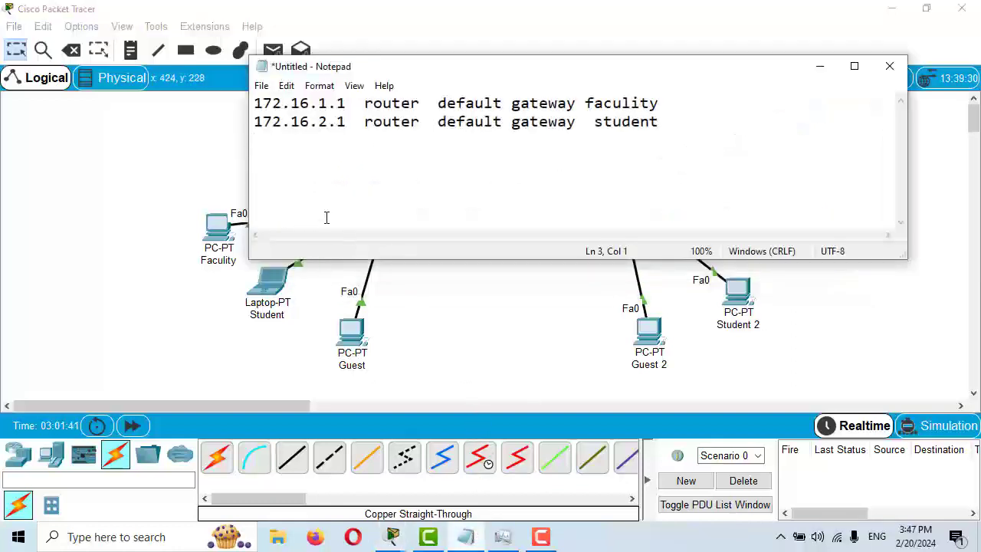
pyautogui.write('172.1')
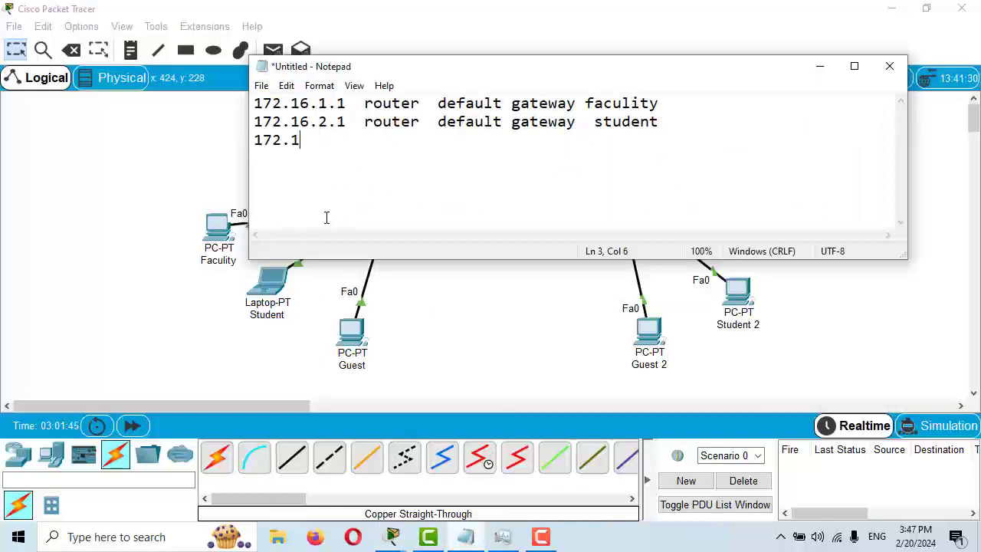
pyautogui.write('6.3.1 rou')
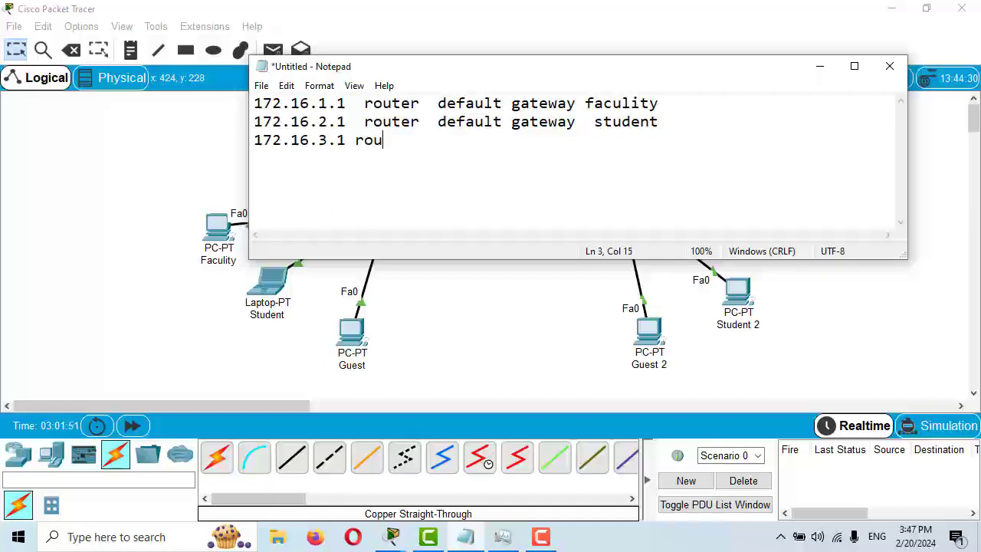
pyautogui.write('ter def')
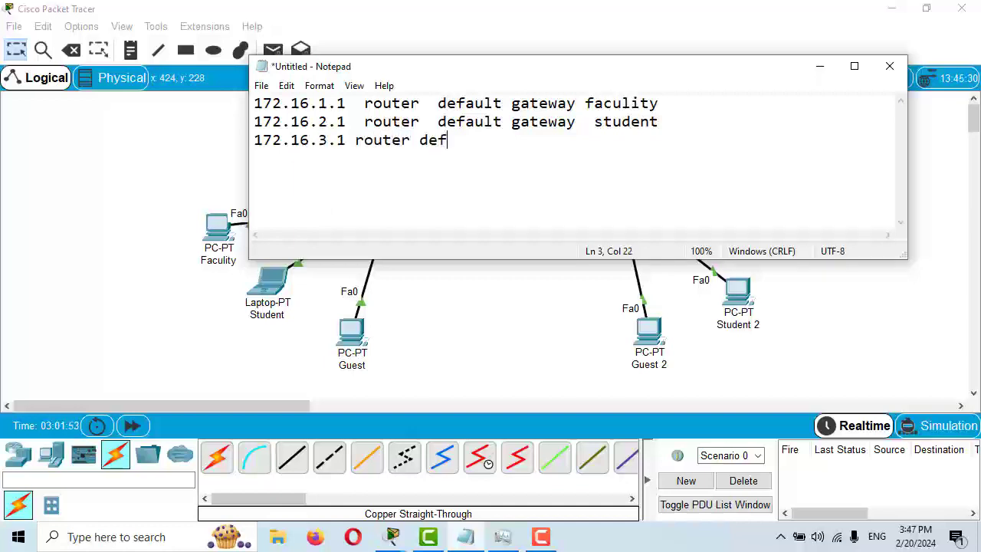
pyautogui.write('ault gateway   ')
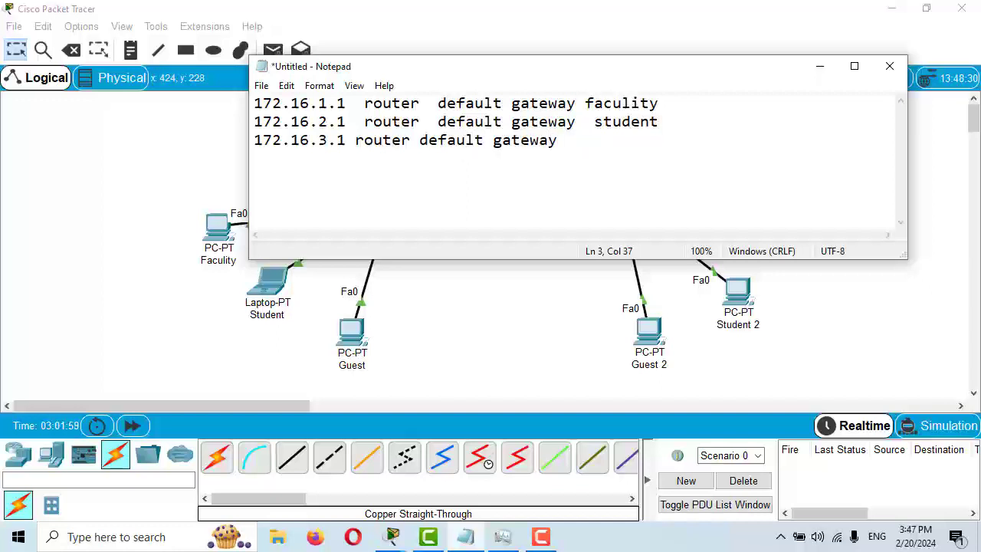
pyautogui.write('ghues')
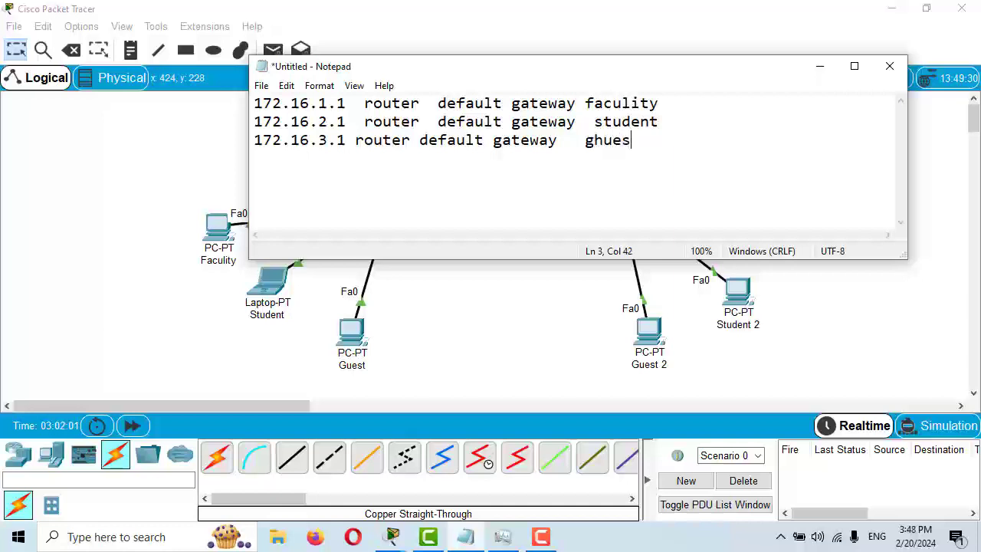
pyautogui.write('t')
pyautogui.press('BackSpace')
pyautogui.press('BackSpace')
pyautogui.press('BackSpace')
pyautogui.press('BackSpace')
pyautogui.press('BackSpace')
pyautogui.press('BackSpace')
pyautogui.write('gu')
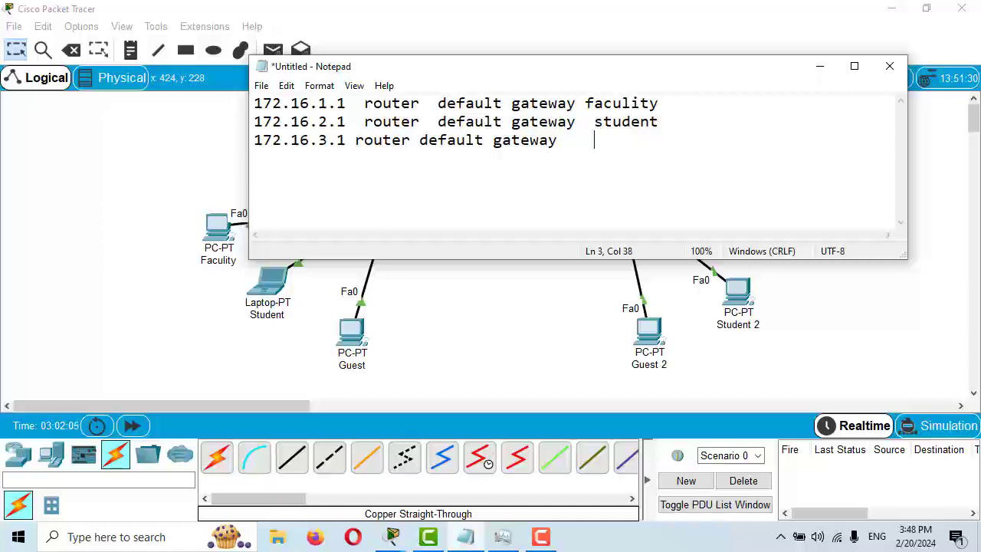
pyautogui.write('est')
pyautogui.click(679, 97)
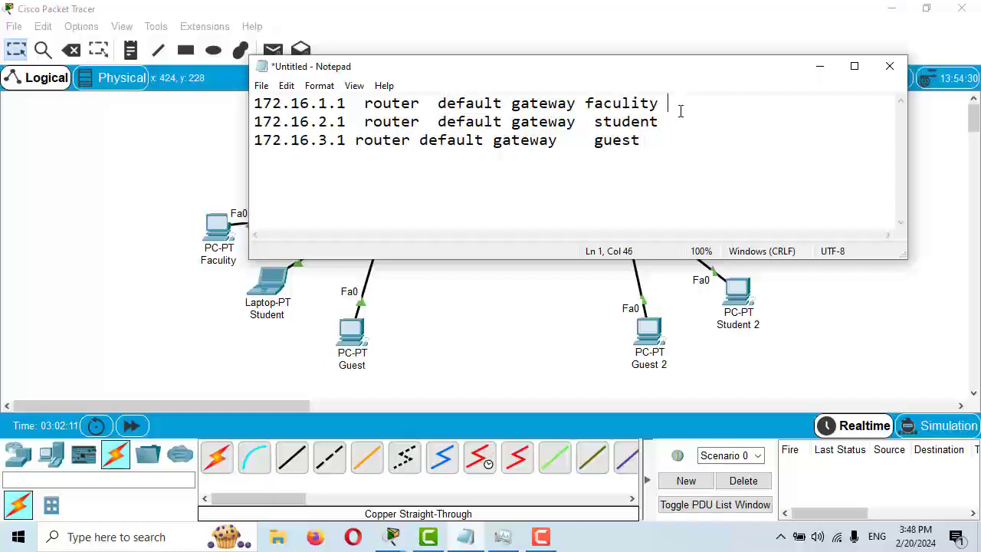
pyautogui.click(679, 123)
pyautogui.click(666, 149)
pyautogui.click(820, 67)
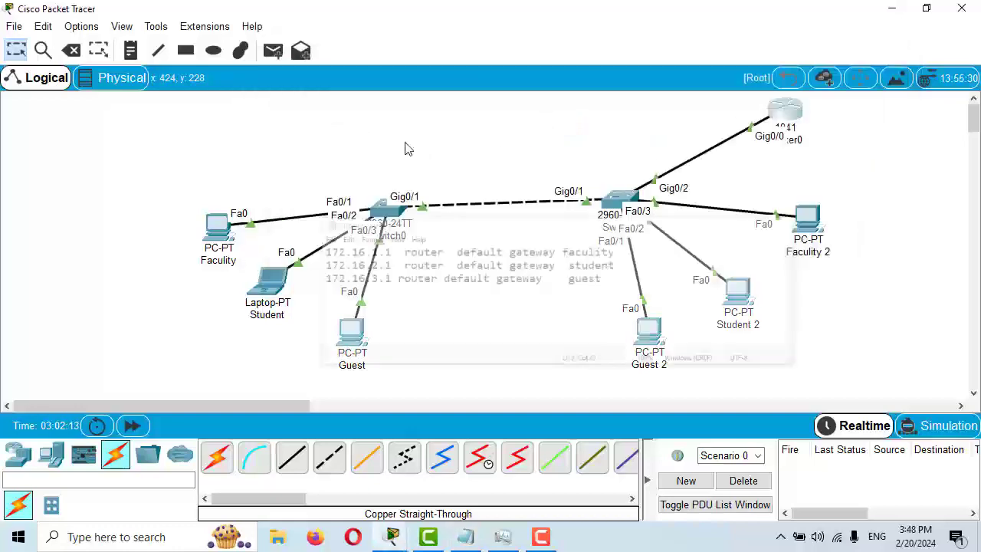
# Open Switch0's command line in a maximized window and enter privileged mode with en
pyautogui.click(392, 222)
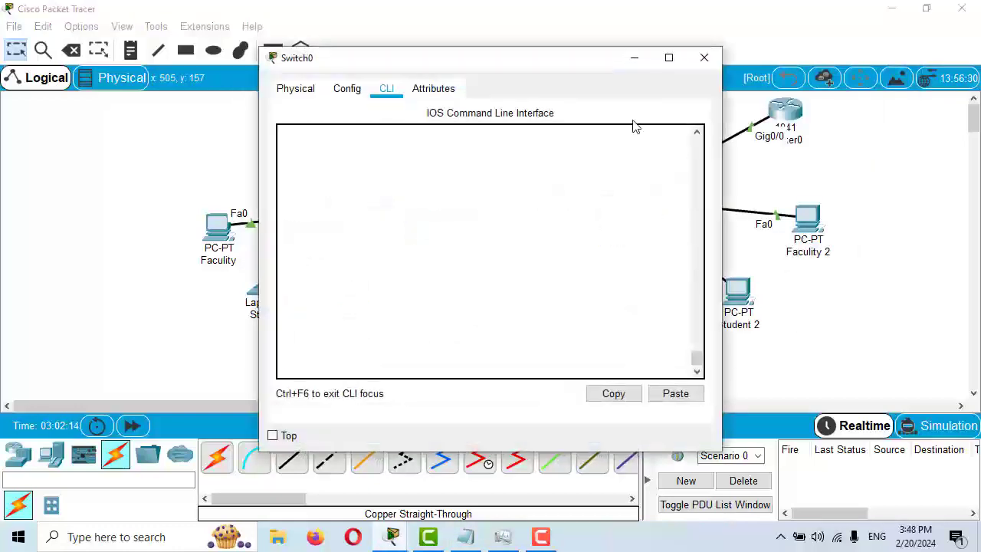
pyautogui.click(668, 58)
pyautogui.press('Return')
pyautogui.press('Return')
pyautogui.press('Return')
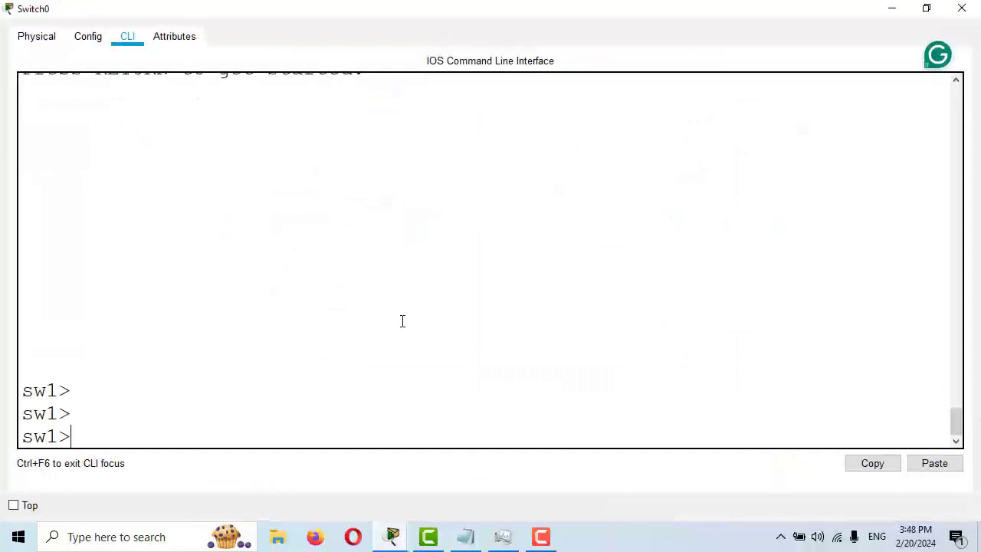
pyautogui.write('en')
pyautogui.press('Return')
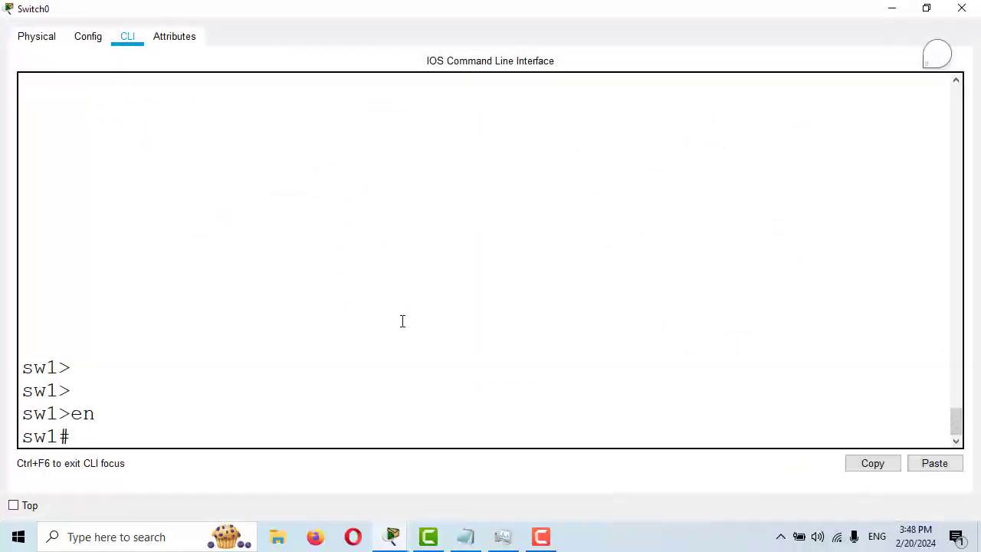
# Run show vlan on Switch0 and examine the VLAN numbers of faculity, student and guest
pyautogui.write('sho')
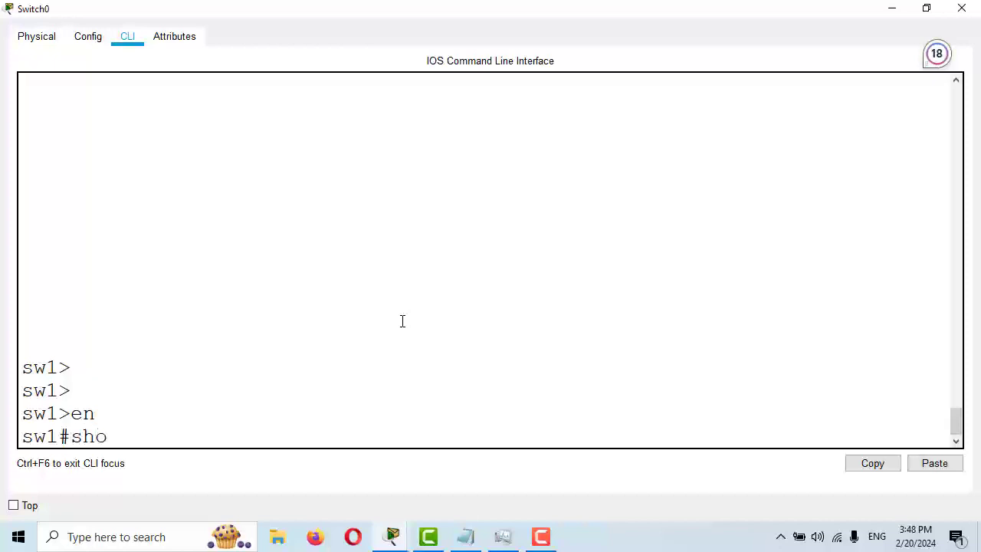
pyautogui.write('w vl')
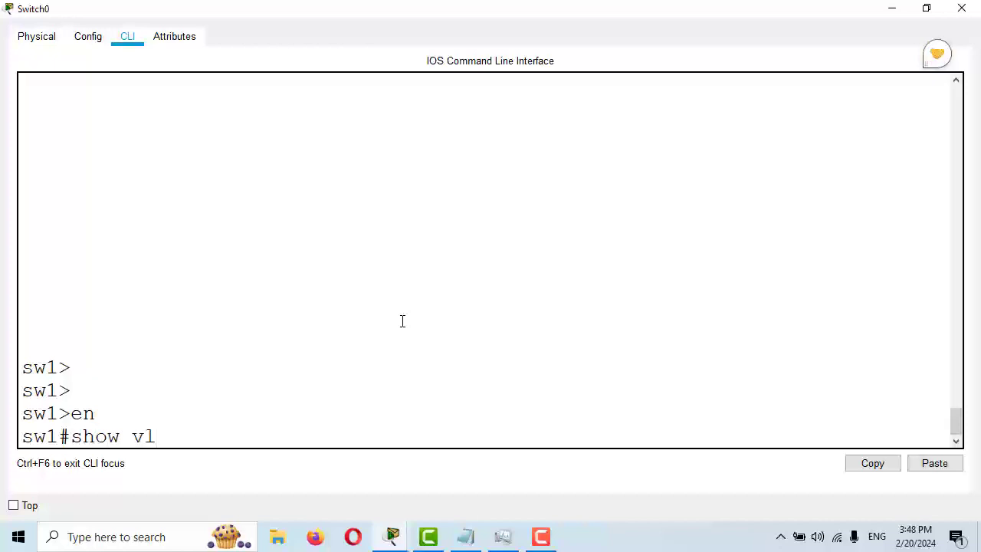
pyautogui.write('an')
pyautogui.press('Return')
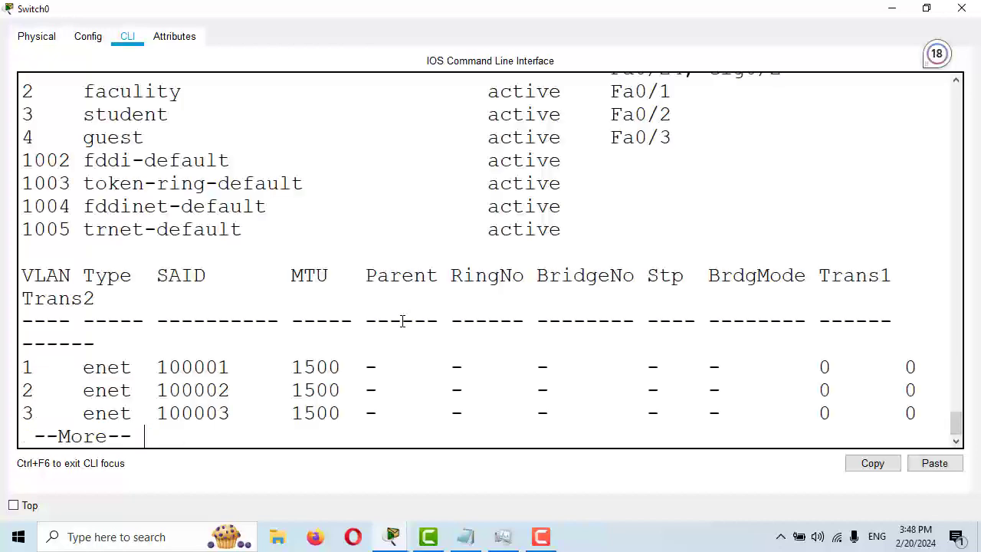
pyautogui.moveTo(50, 88); pyautogui.dragTo(108, 130)
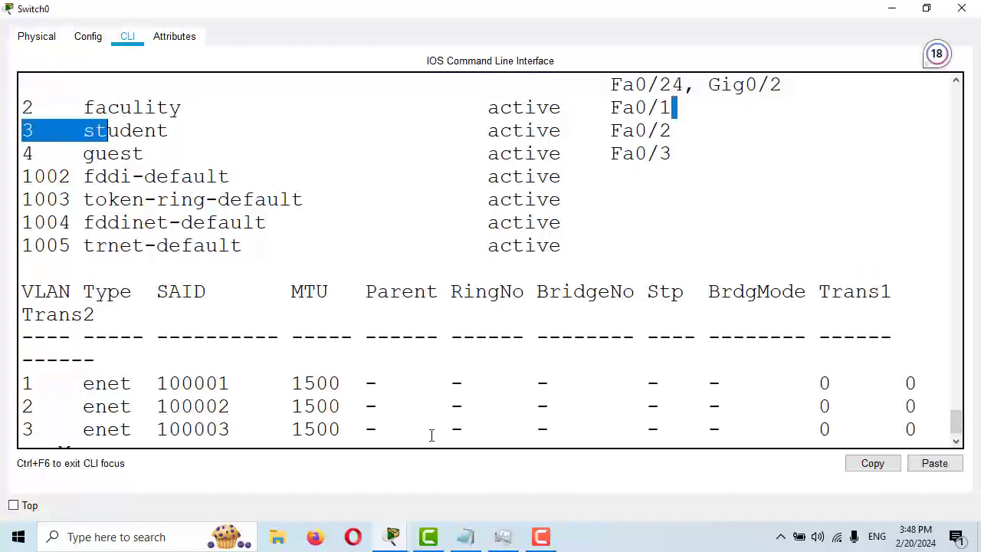
# In the Notepad gateway notes, append VLAN number 2 to the faculity line, 3 to student and 4 to guest
pyautogui.click(466, 537)
pyautogui.click(675, 106)
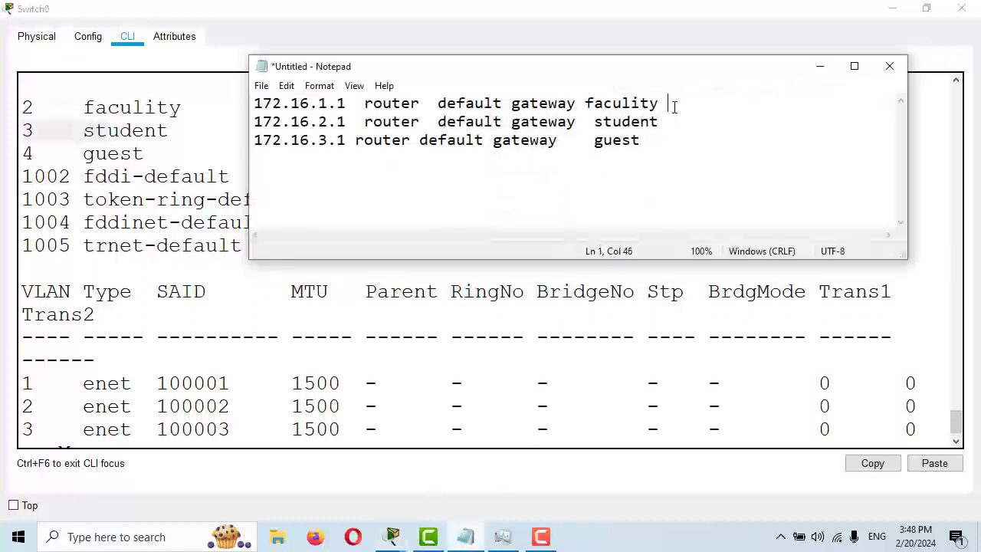
pyautogui.write('2')
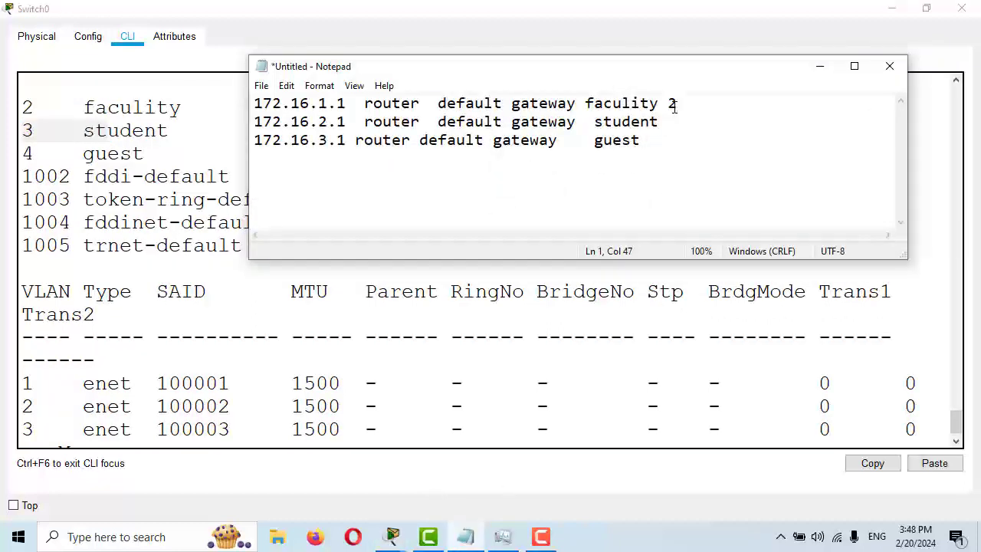
pyautogui.press('Down')
pyautogui.write('3')
pyautogui.press('Down')
pyautogui.write('4')
pyautogui.click(820, 66)
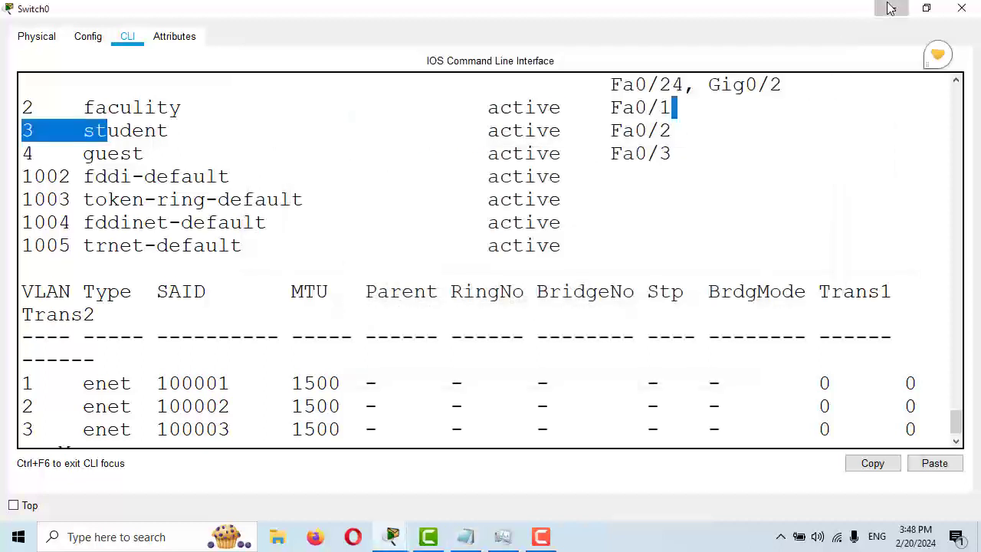
# Return to Router0's command line in a maximized window and enter subinterface gigabitEthernet 0/0.1
pyautogui.click(889, 8)
pyautogui.click(786, 114)
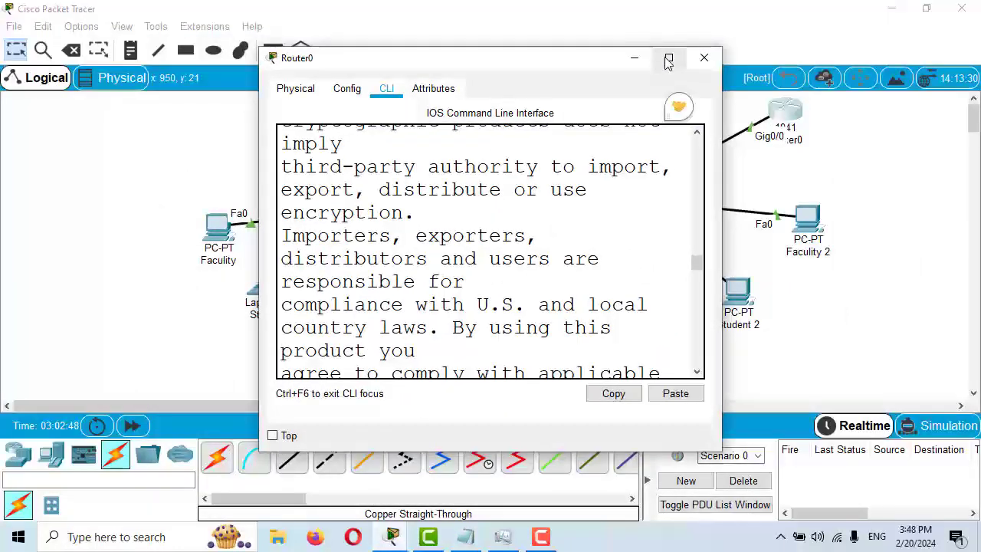
pyautogui.click(667, 58)
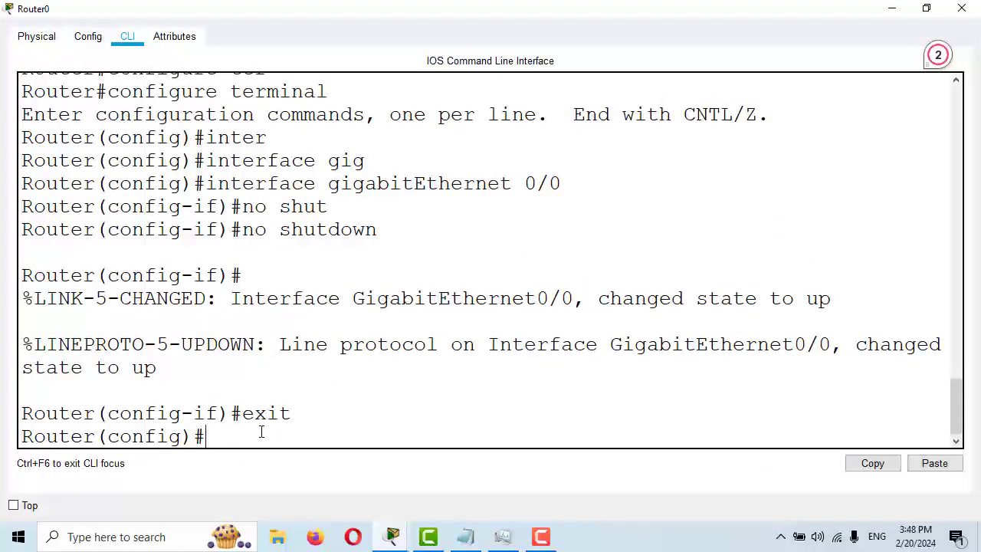
pyautogui.write('inter')
pyautogui.press('Tab')
pyautogui.write('gig')
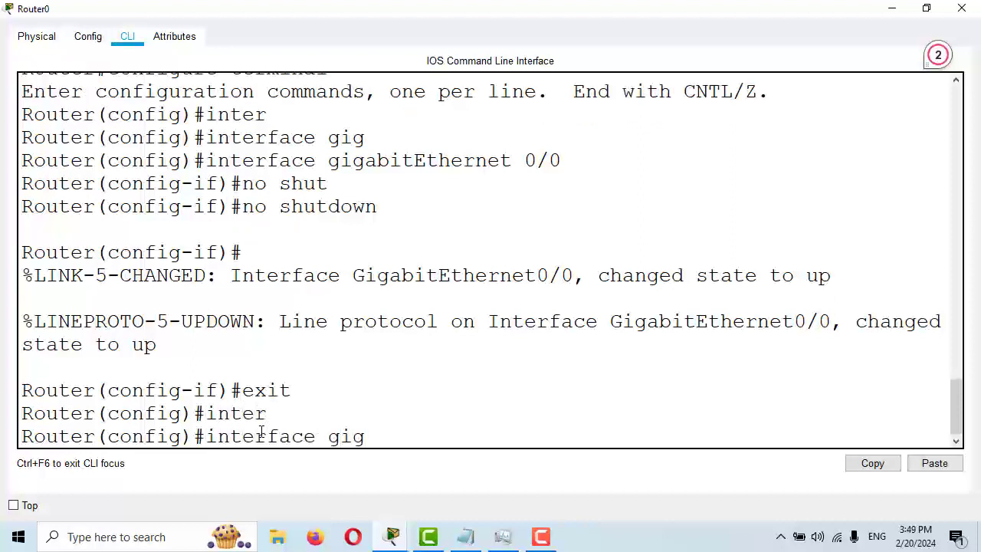
pyautogui.press('Tab')
pyautogui.write('0')
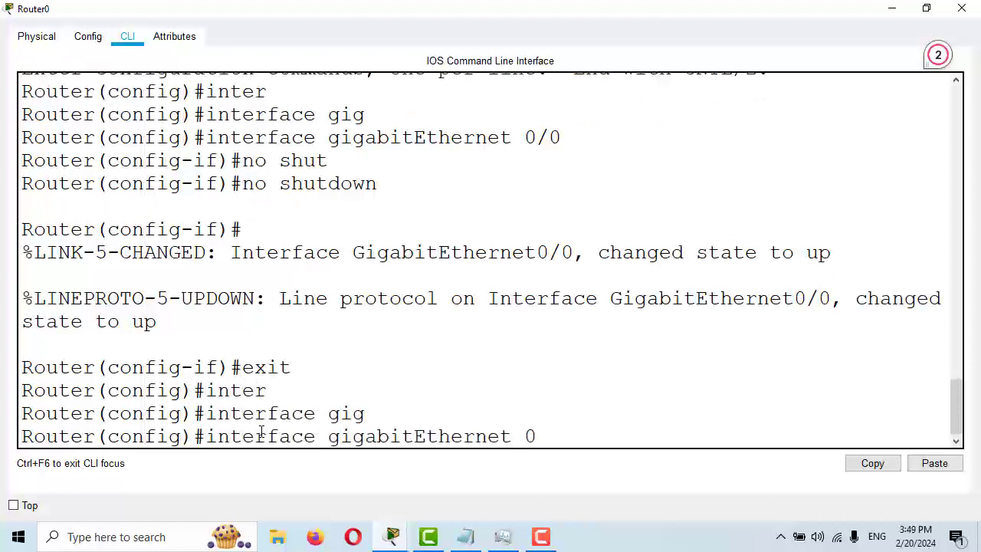
pyautogui.write('/0.1')
pyautogui.press('Return')
pyautogui.press('Return')
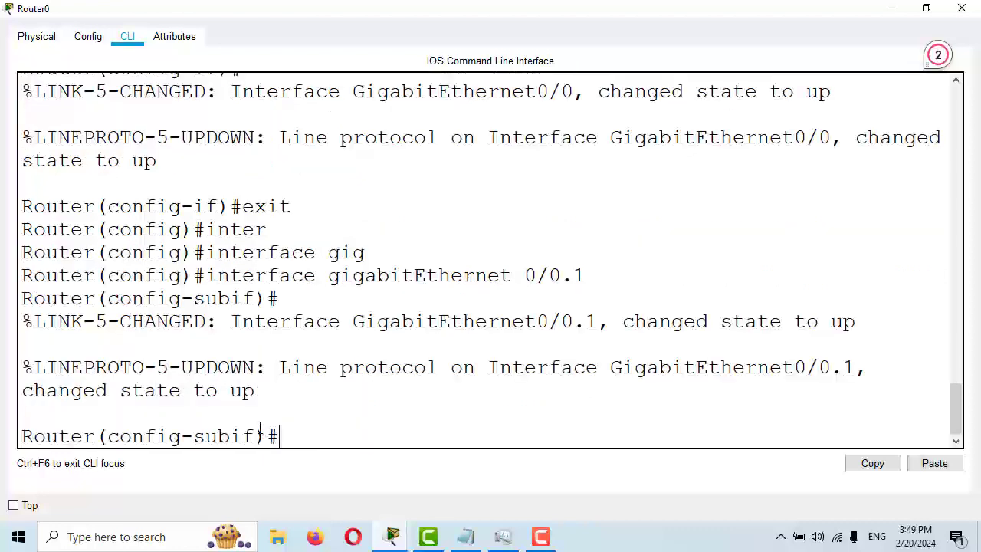
# Check the faculity VLAN number in the notes and set the subinterface's encapsulation to dot1Q 2
pyautogui.write('enca')
pyautogui.press('Tab')
pyautogui.write('dot')
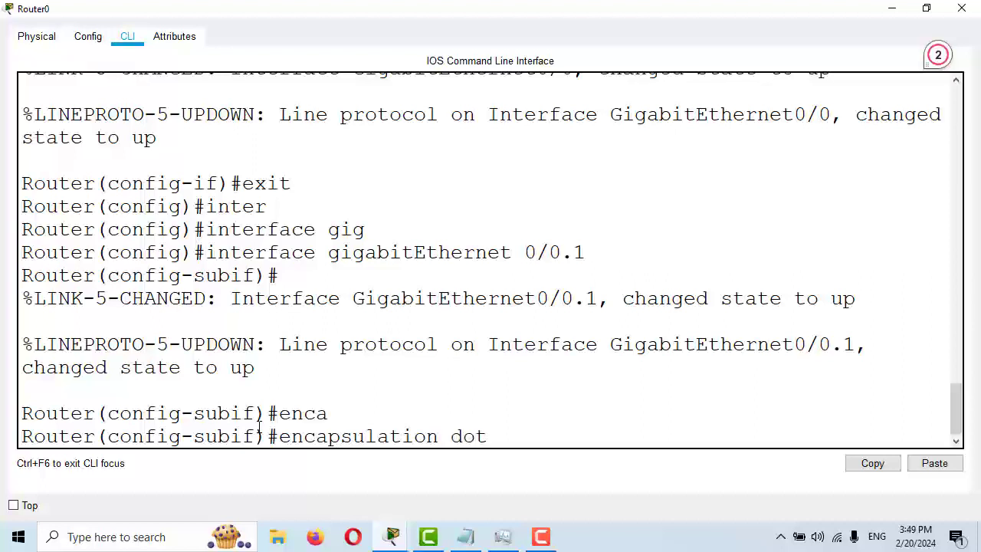
pyautogui.press('Tab')
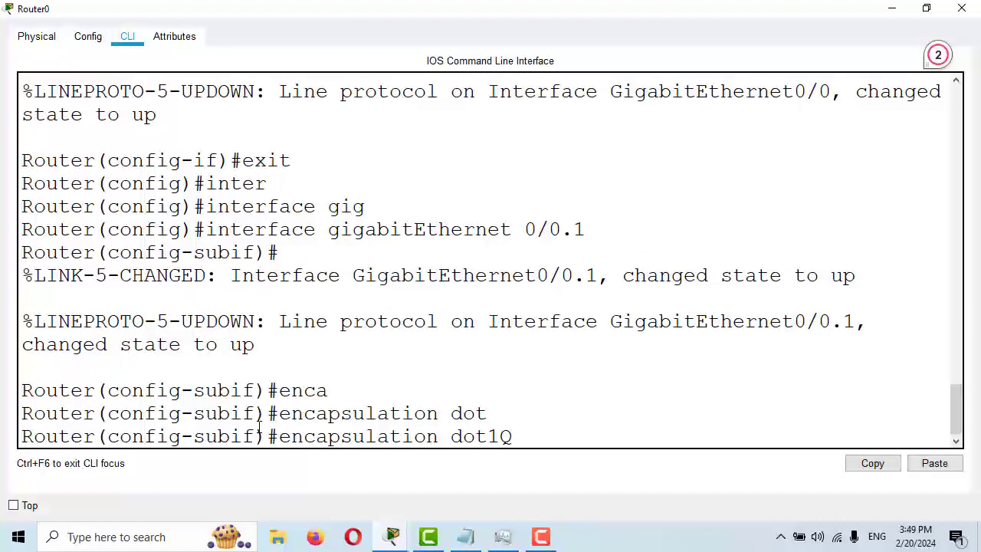
pyautogui.click(465, 537)
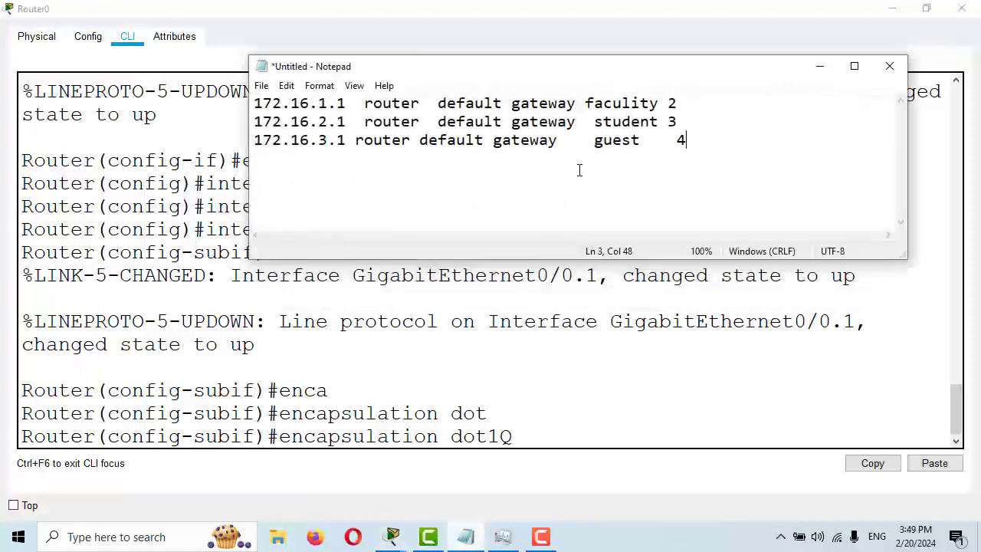
pyautogui.click(679, 103)
pyautogui.click(820, 67)
pyautogui.write('2')
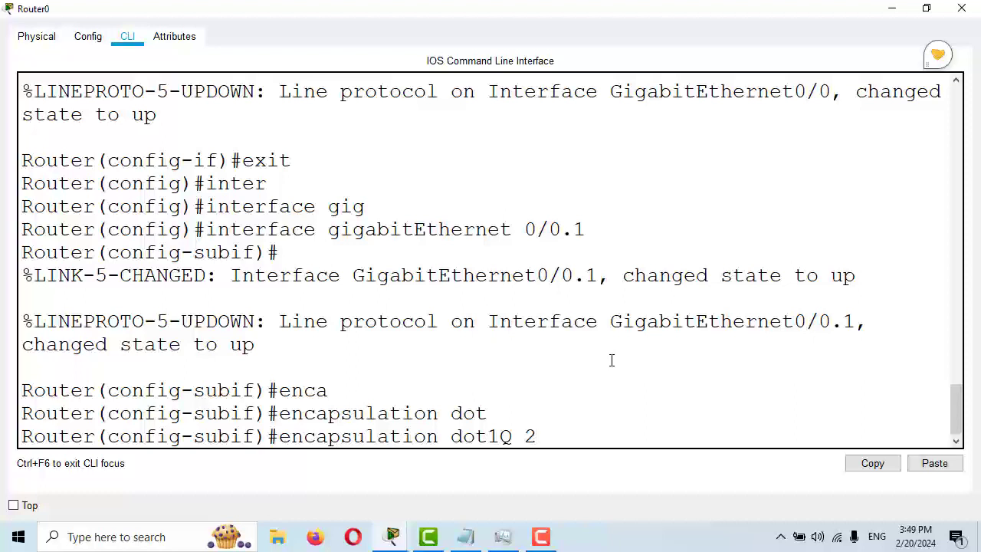
pyautogui.press('Return')
# Check the faculity gateway in the notes and assign IP address 172.16.1.1 with mask 255.255.255.0 to subinterface 0/0.1
pyautogui.write('ip')
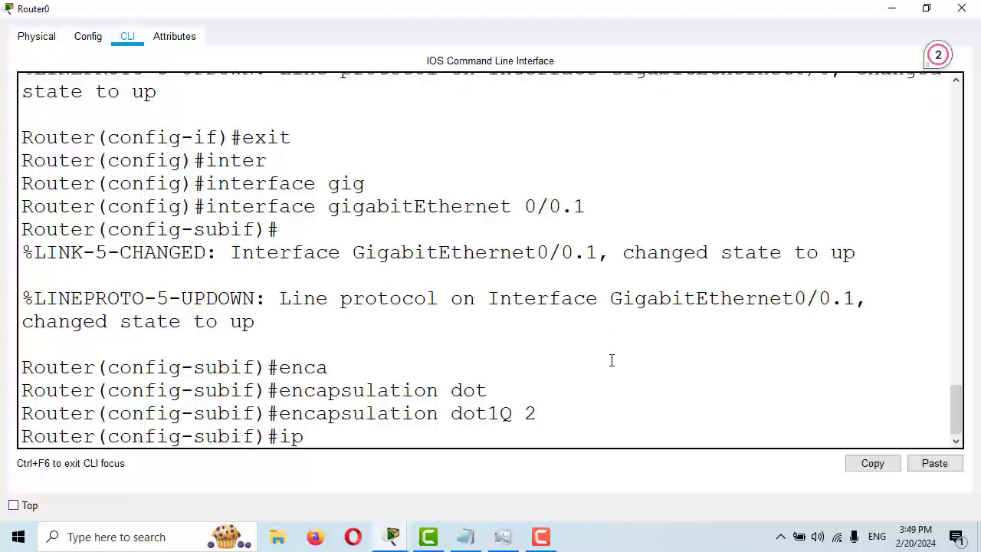
pyautogui.write(' add')
pyautogui.press('Tab')
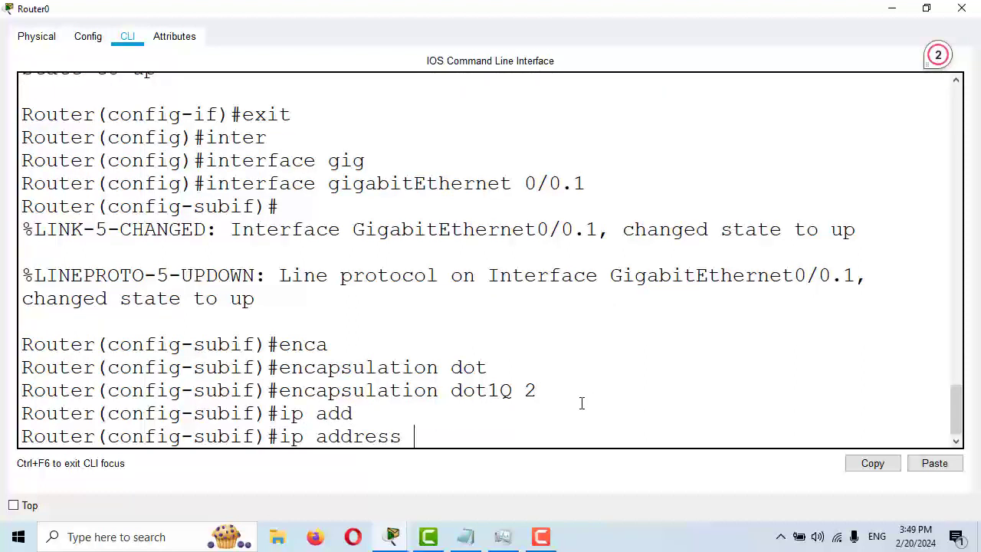
pyautogui.click(469, 535)
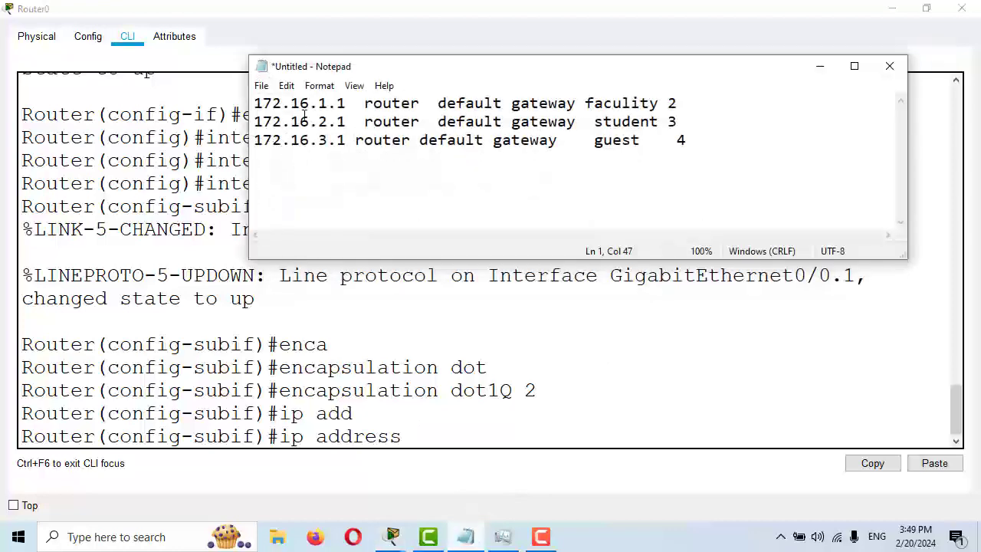
pyautogui.click(820, 66)
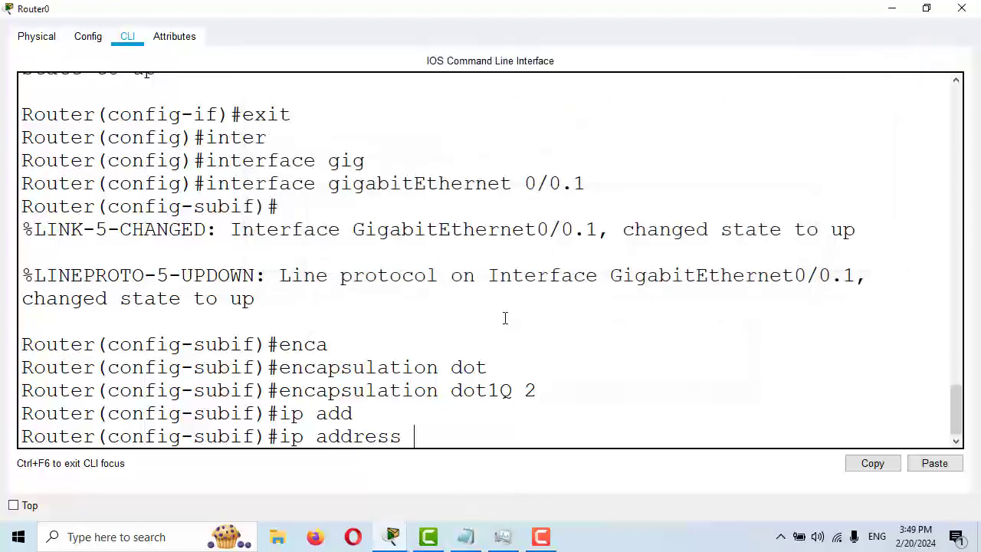
pyautogui.write('1')
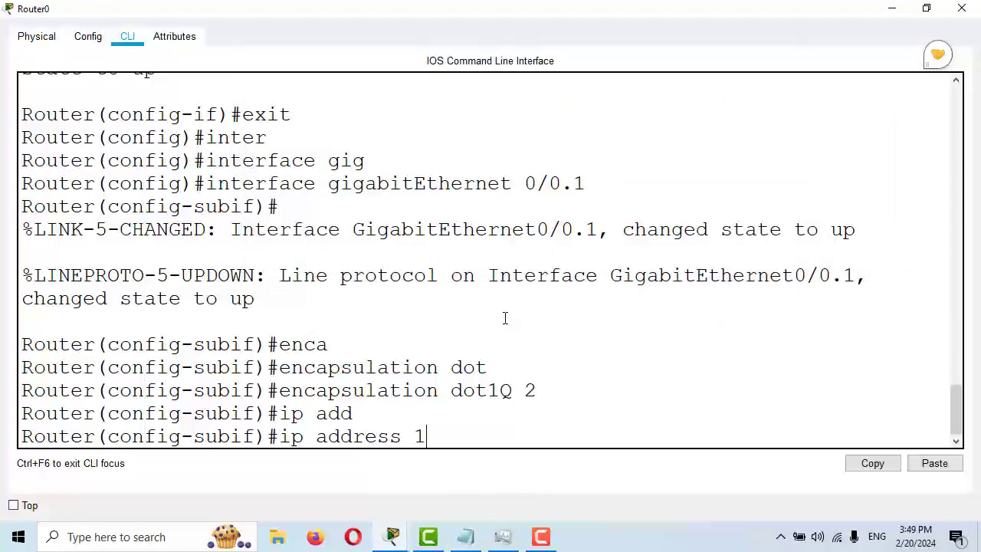
pyautogui.write('72.16')
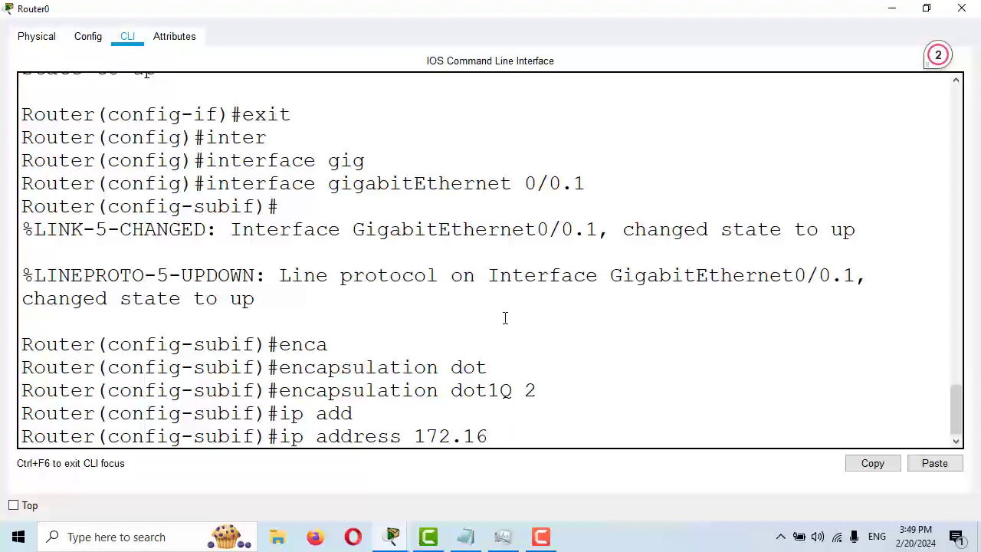
pyautogui.write('.1.1 255.255')
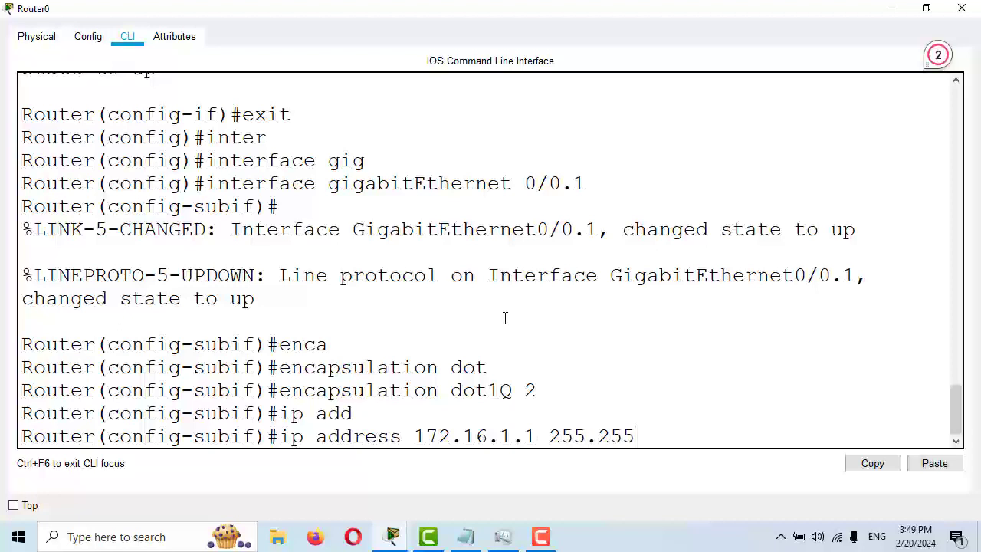
pyautogui.write('.255.0')
pyautogui.press('Return')
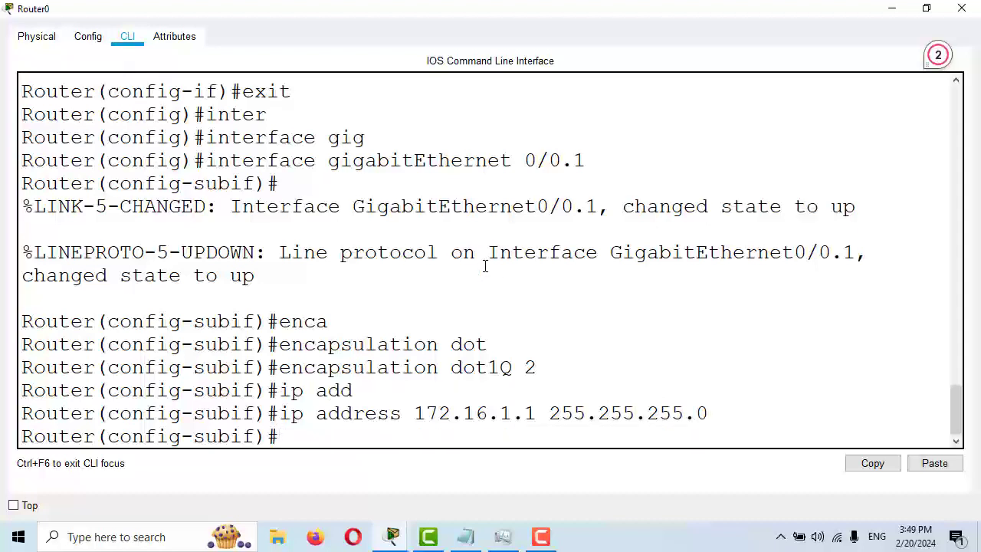
# Exit the current subinterface and enter subinterface gigabitEthernet 0/0.2
pyautogui.write('exit')
pyautogui.press('Return')
pyautogui.press('Up')
pyautogui.press('Up')
pyautogui.press('Up')
pyautogui.press('Up')
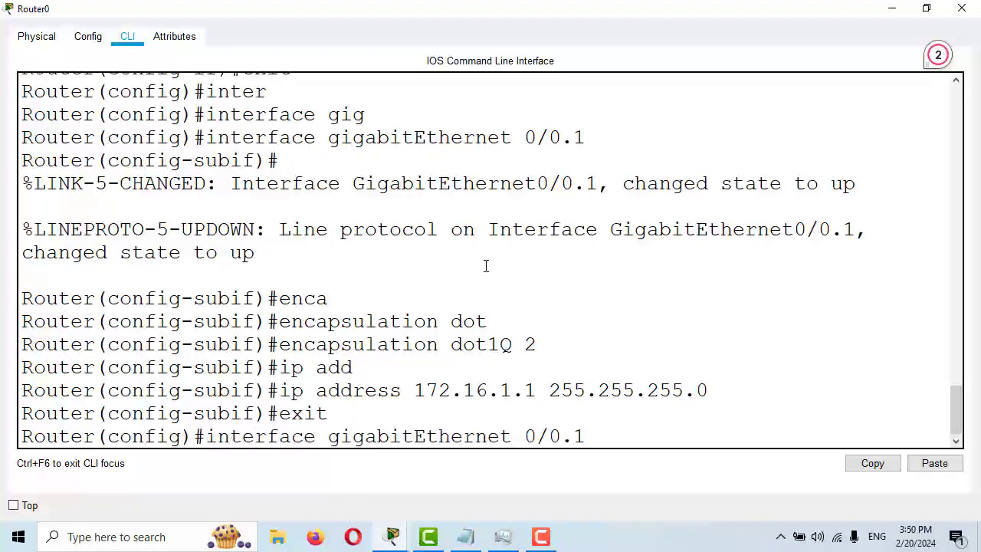
pyautogui.press('BackSpace')
pyautogui.write('2')
pyautogui.press('Return')
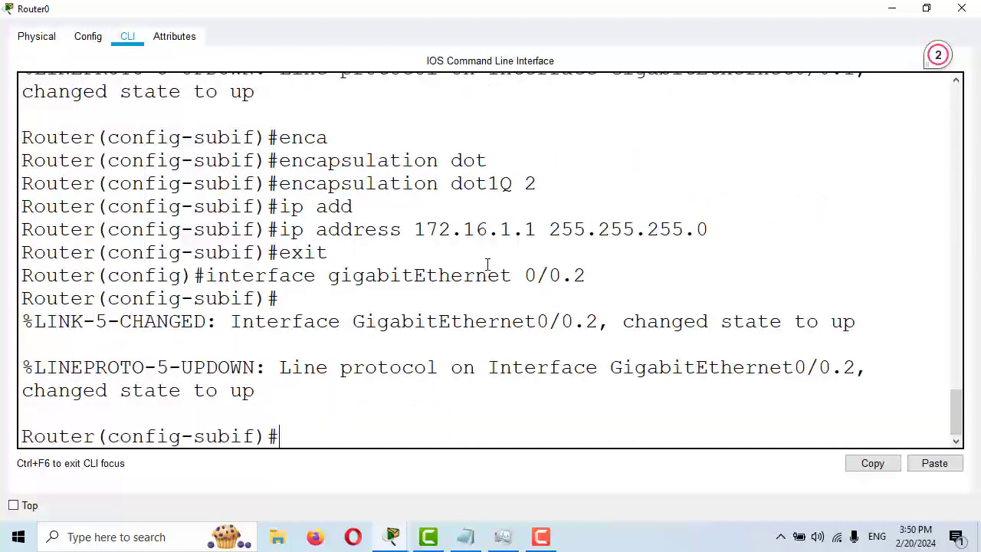
# Check the student VLAN number in the notes and set subinterface 0/0.2's encapsulation to dot1Q 3
pyautogui.write('enc')
pyautogui.press('Tab')
pyautogui.write('do')
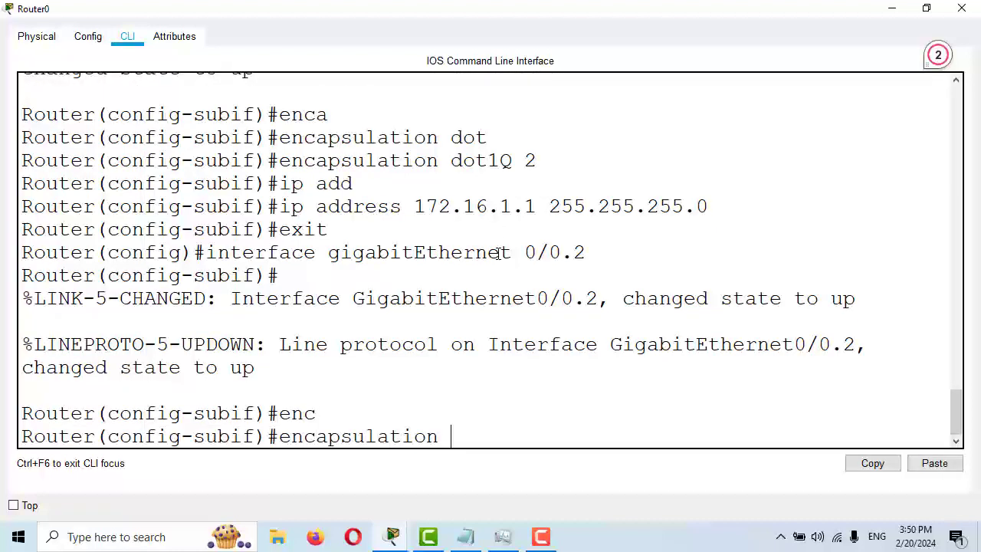
pyautogui.write('t')
pyautogui.press('Tab')
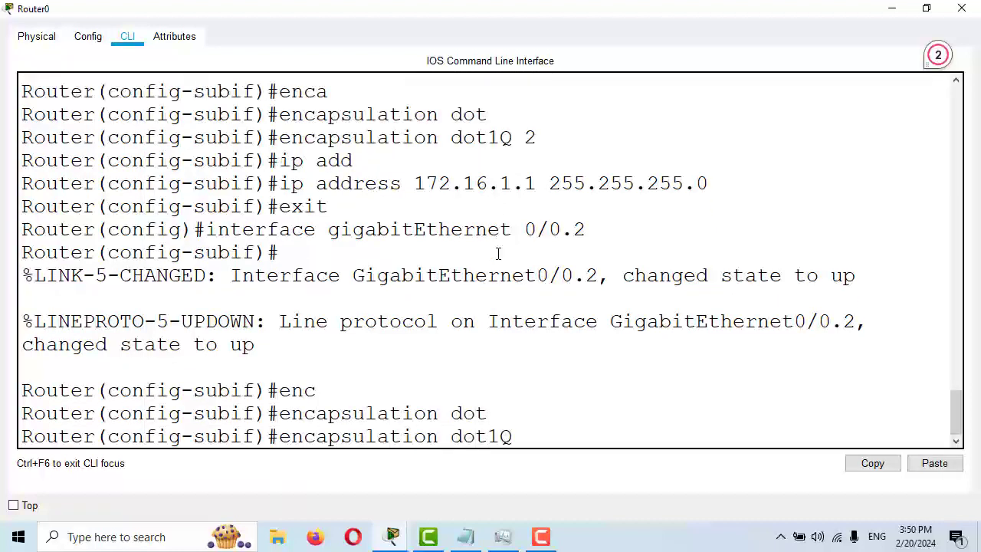
pyautogui.click(465, 536)
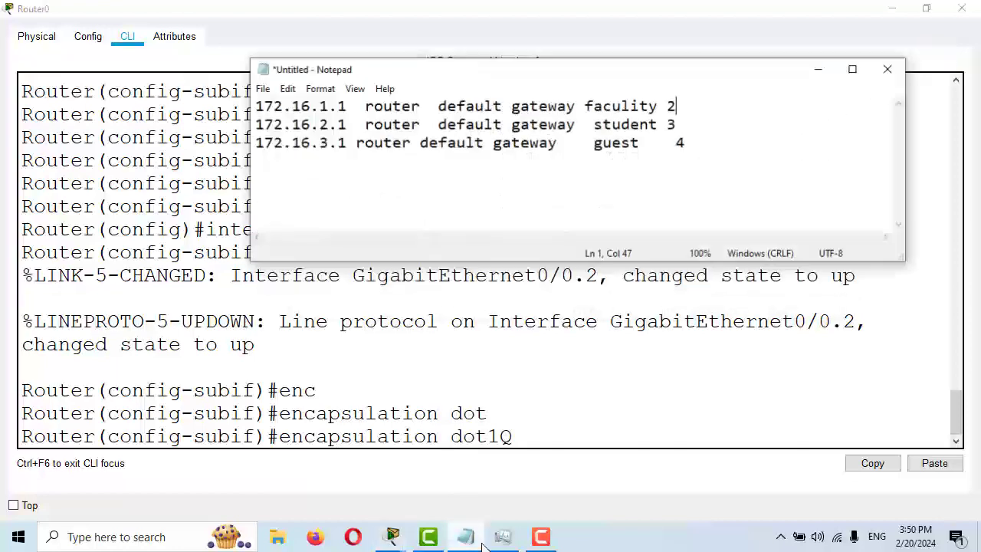
pyautogui.click(820, 67)
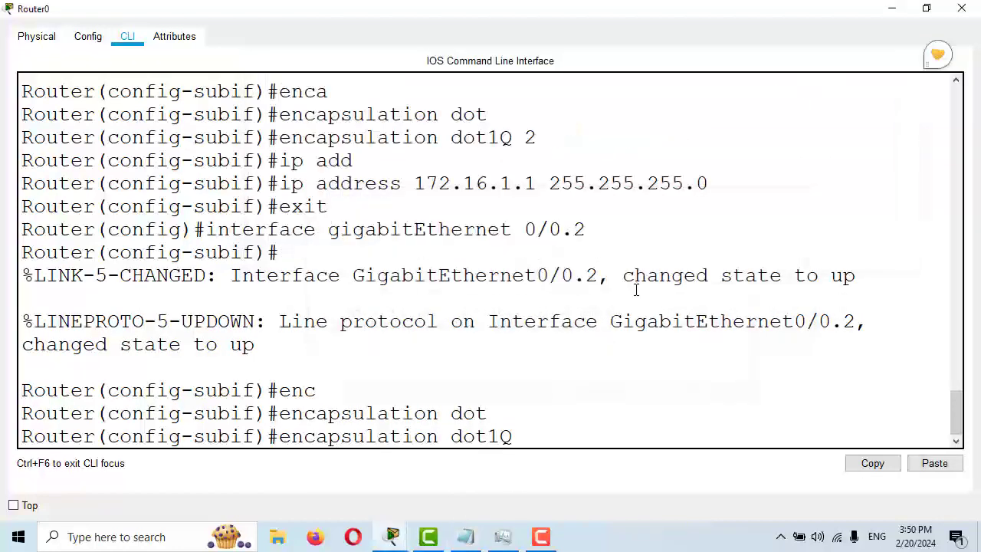
pyautogui.write('3')
pyautogui.press('Return')
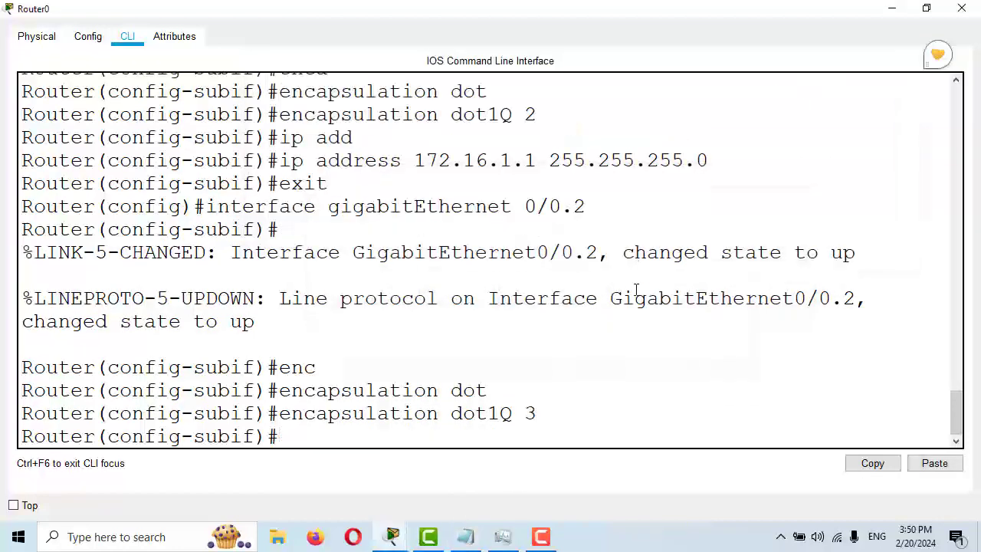
# Check the student gateway in the notes and assign IP address 172.16.2.1 with mask 255.255.255.0 to subinterface 0/0.2
pyautogui.write('ip add')
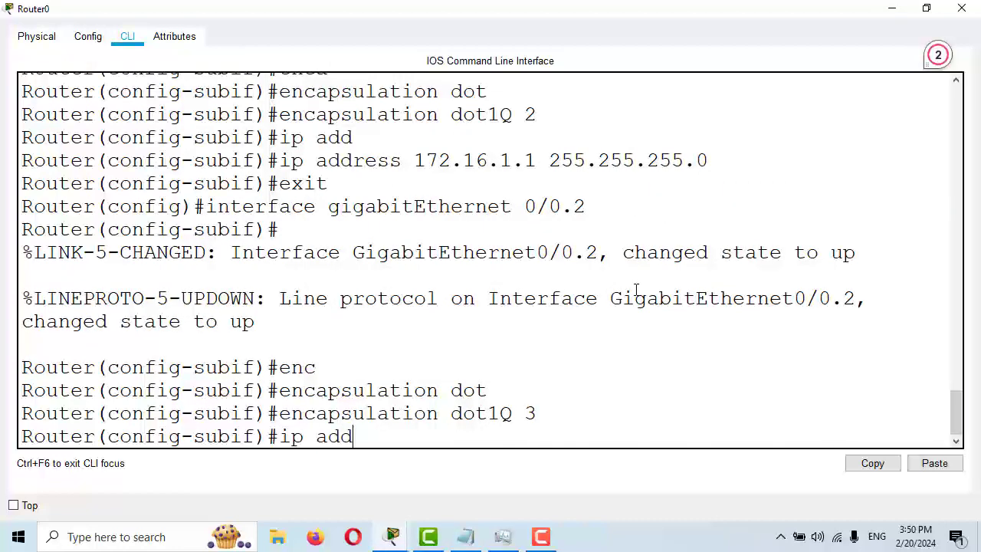
pyautogui.press('Tab')
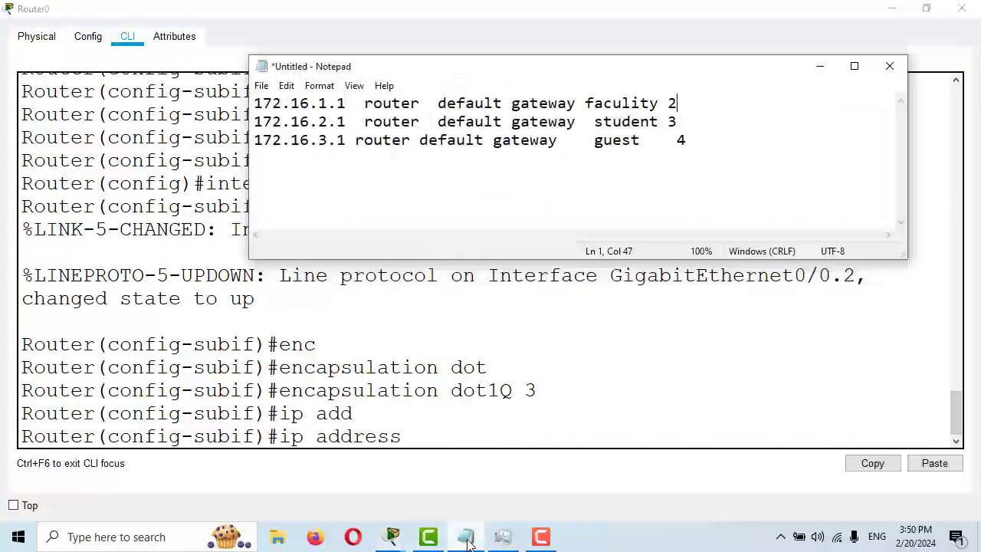
pyautogui.click(466, 537)
pyautogui.click(817, 66)
pyautogui.write('1')
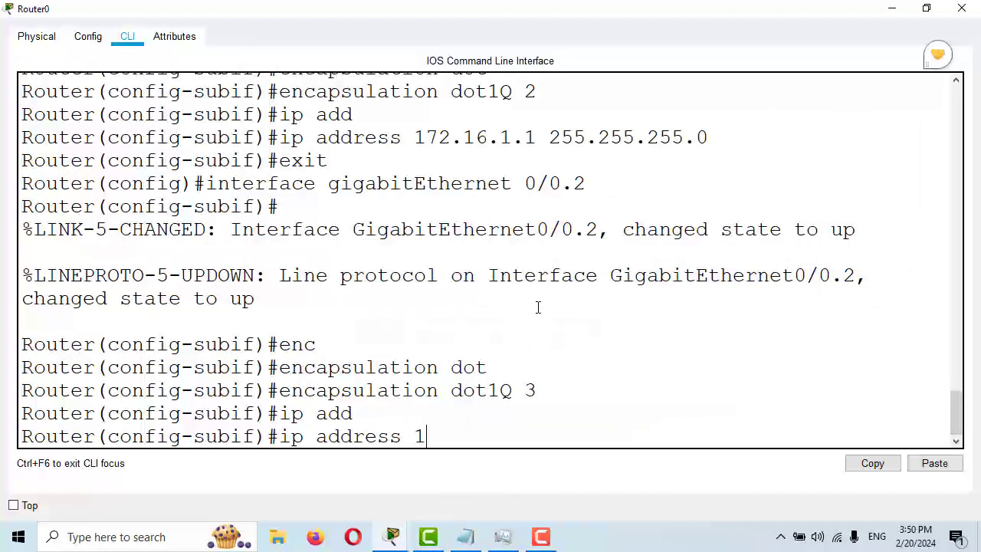
pyautogui.write('72.16')
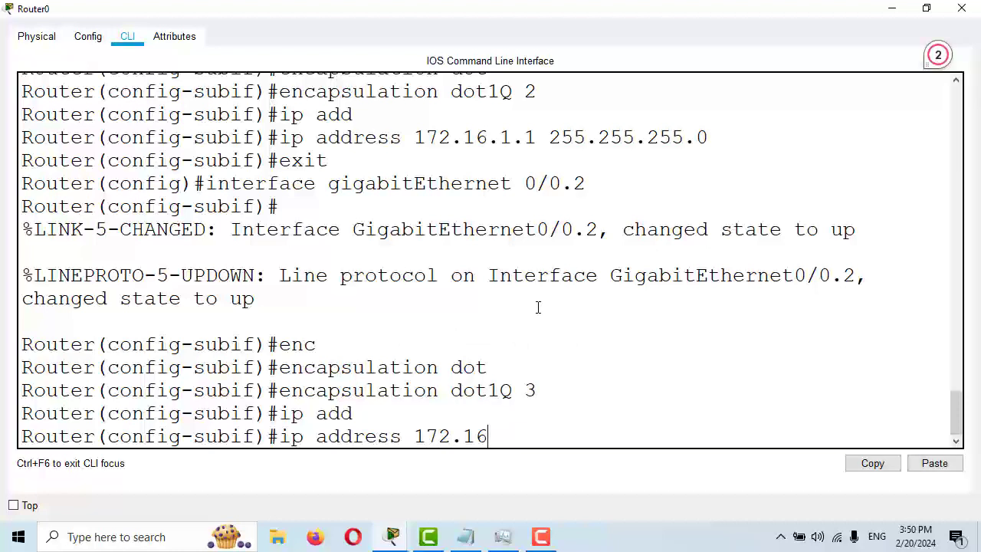
pyautogui.write('.2.1 255.255')
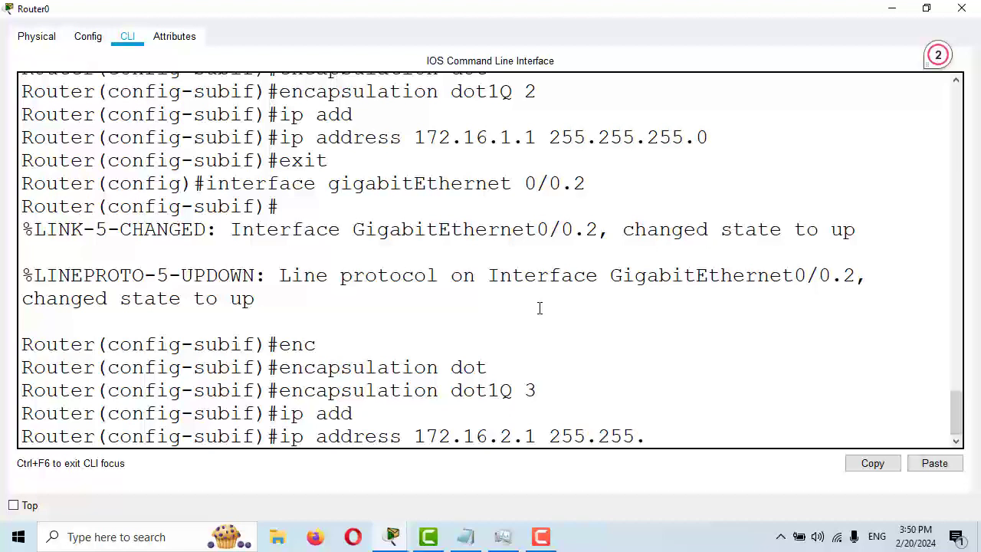
pyautogui.write('.255.0')
pyautogui.press('Return')
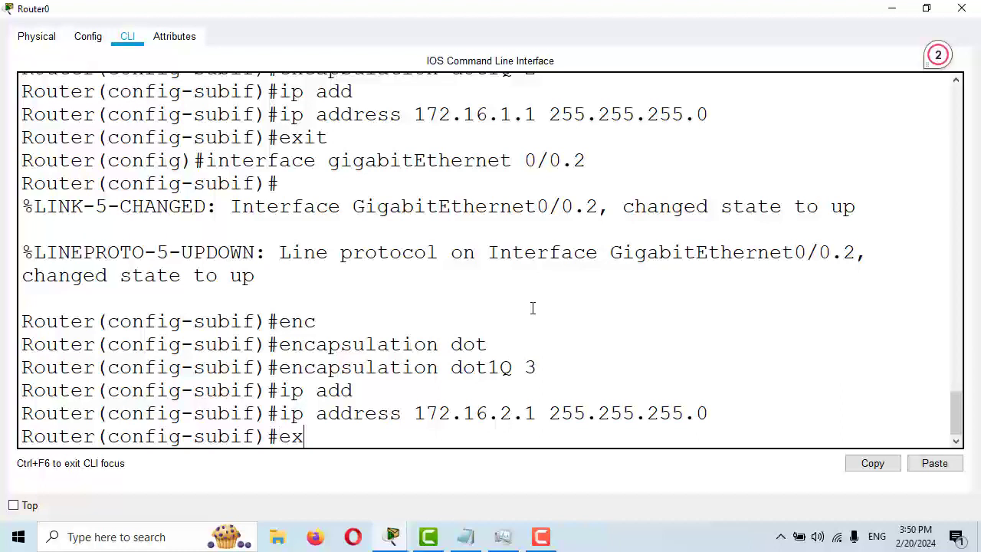
# Exit the student subinterface and enter subinterface gigabitEthernet 0/0.3
pyautogui.write('it')
pyautogui.press('Return')
pyautogui.press('Up')
pyautogui.press('Up')
pyautogui.press('Up')
pyautogui.press('Up')
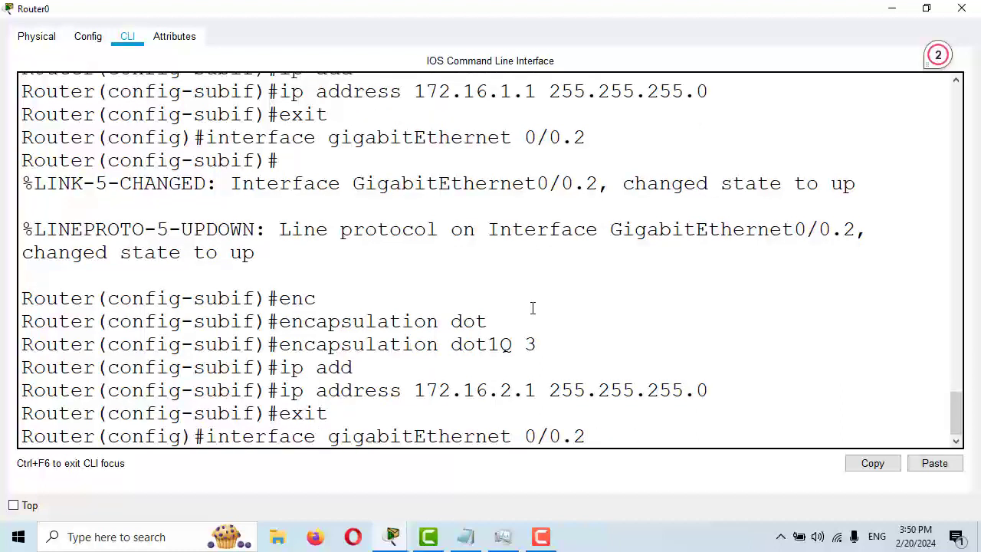
pyautogui.press('BackSpace')
pyautogui.press('Return')
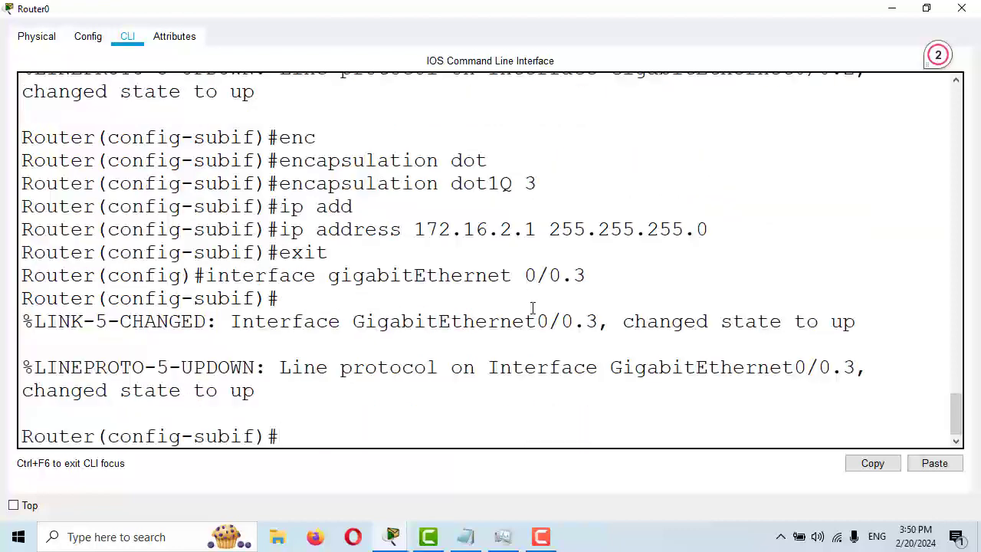
# Check the guest VLAN number in the notes and set subinterface 0/0.3's encapsulation to dot1Q 4
pyautogui.write('enca')
pyautogui.press('Tab')
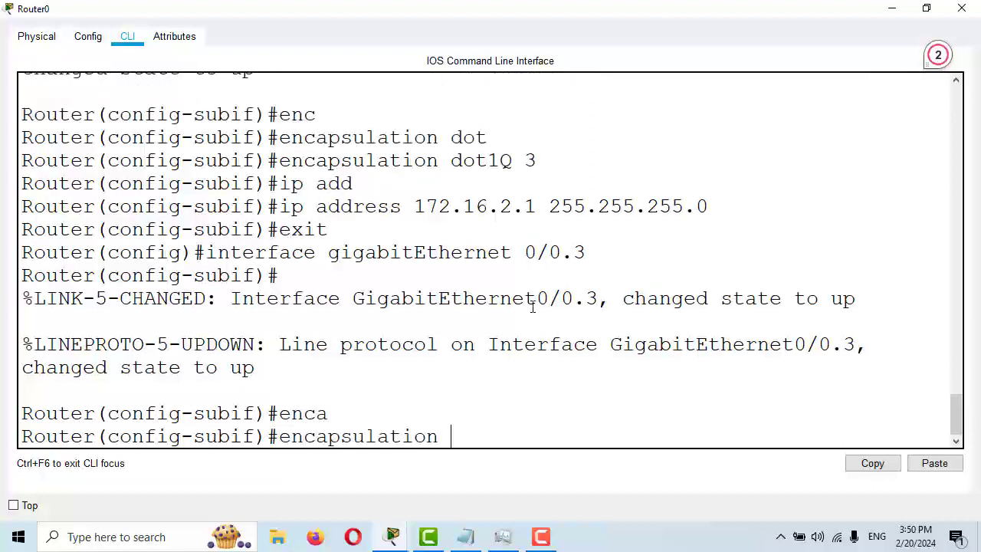
pyautogui.write('dot')
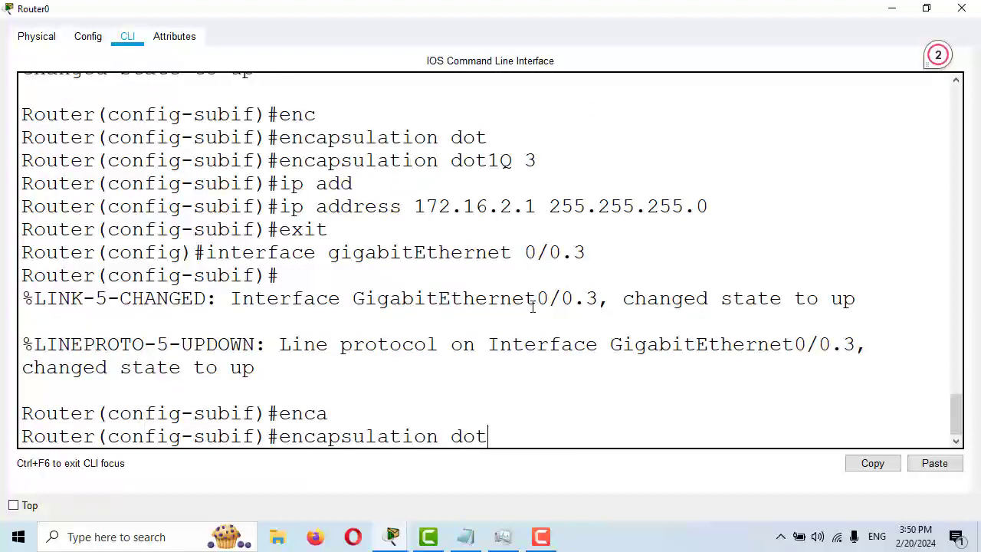
pyautogui.press('Tab')
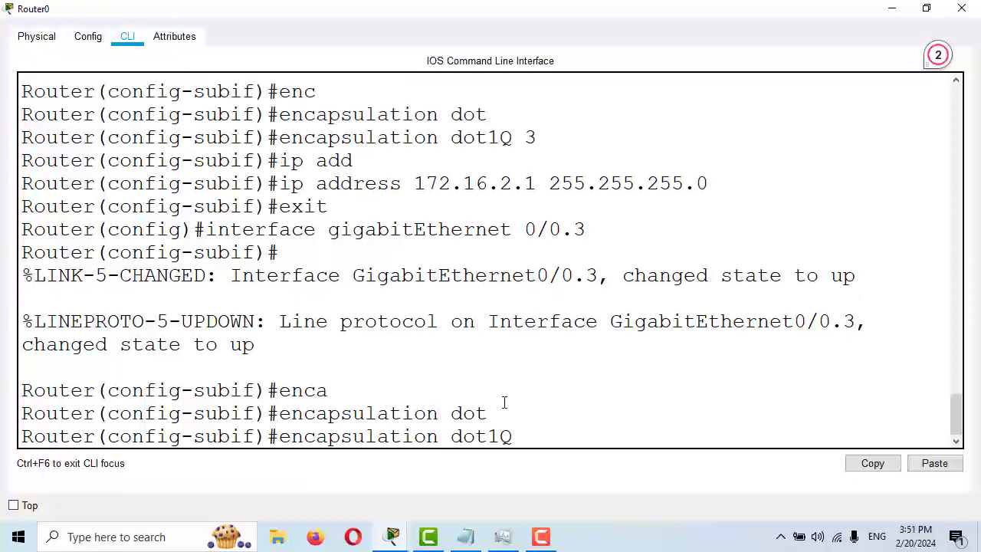
pyautogui.click(466, 538)
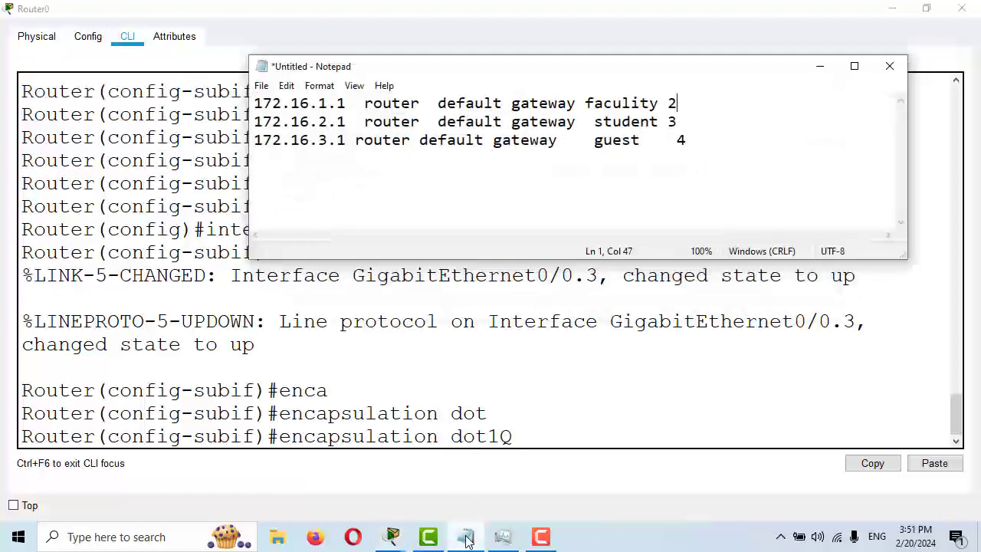
pyautogui.click(466, 538)
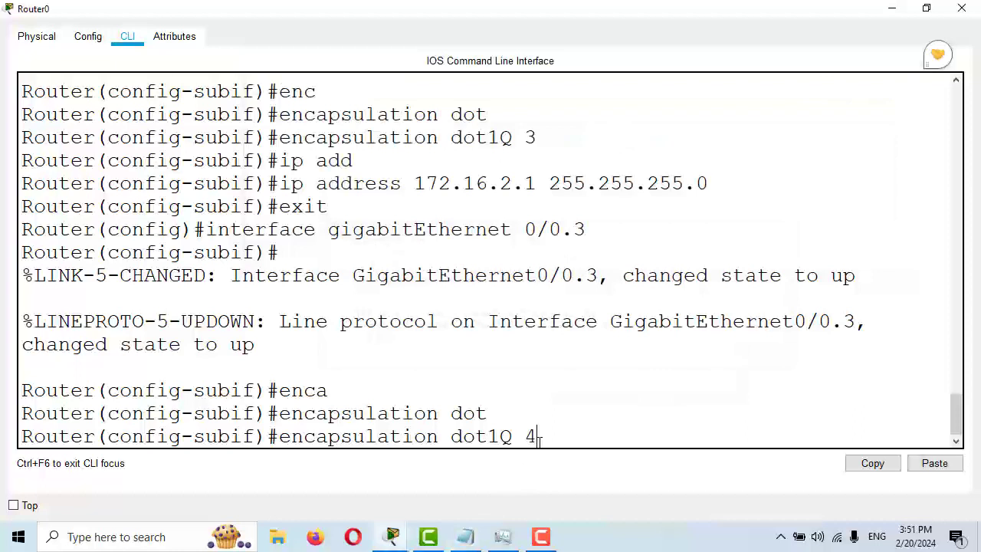
pyautogui.press('Return')
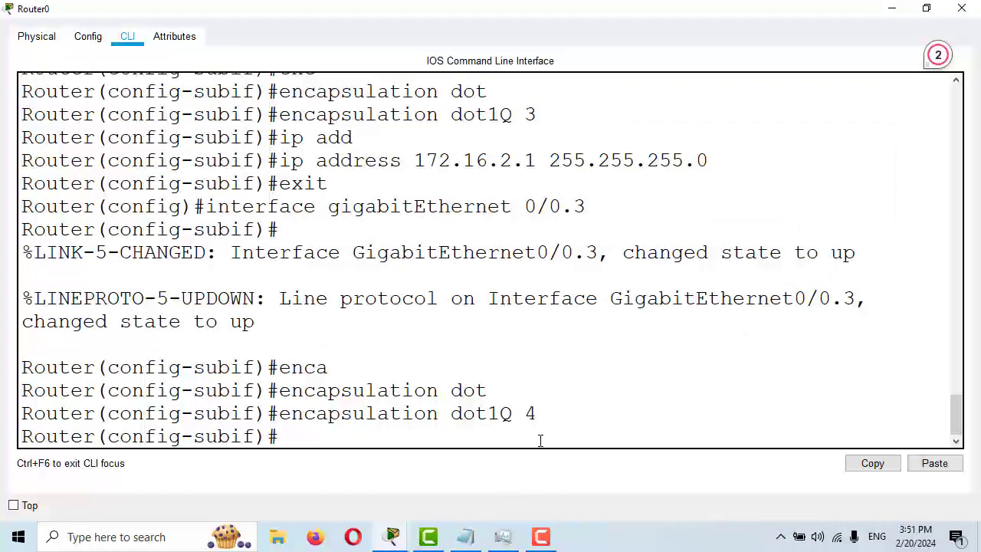
# Check the guest gateway in the notes and assign IP address 172.16.3.1 with mask 255.255.255.0 to subinterface 0/0.3
pyautogui.write('ip add')
pyautogui.press('Tab')
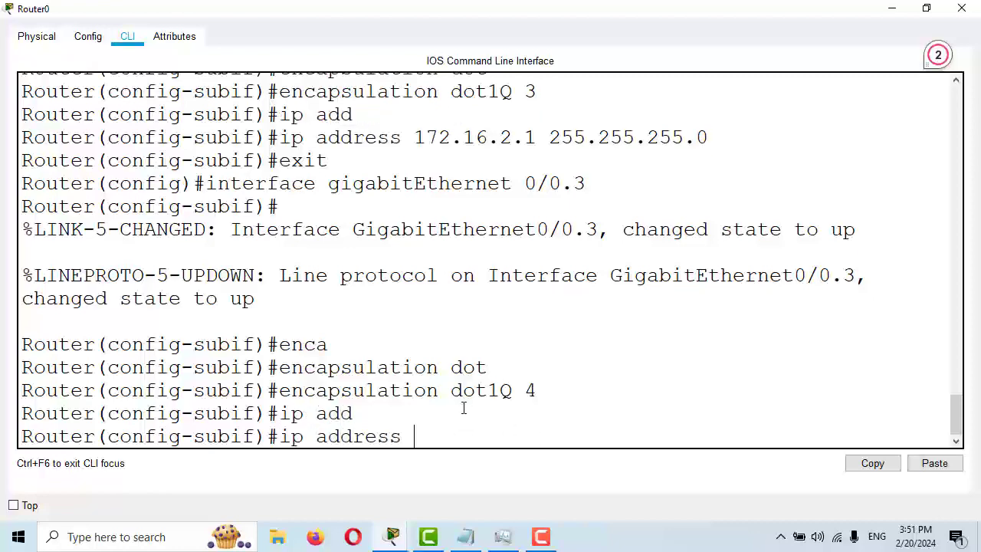
pyautogui.click(467, 536)
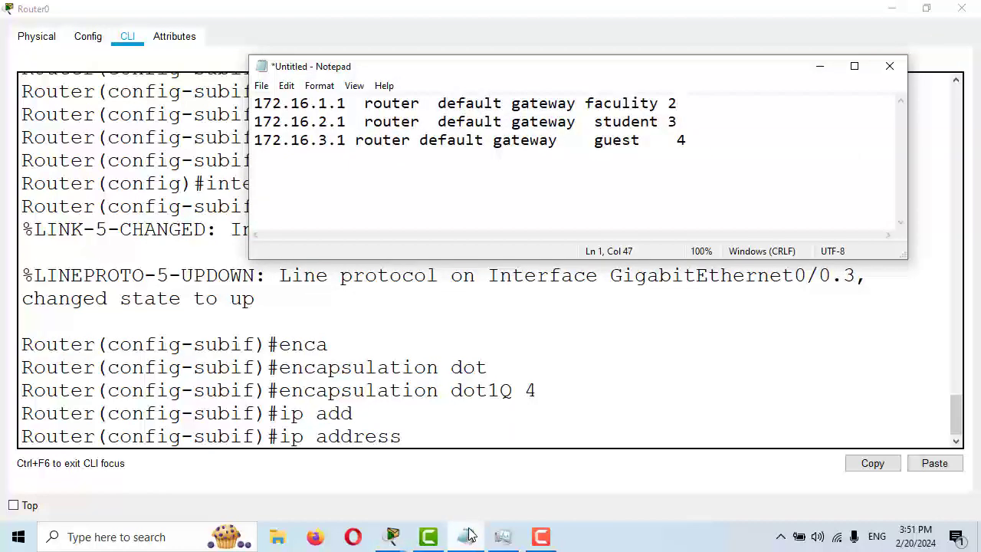
pyautogui.click(463, 544)
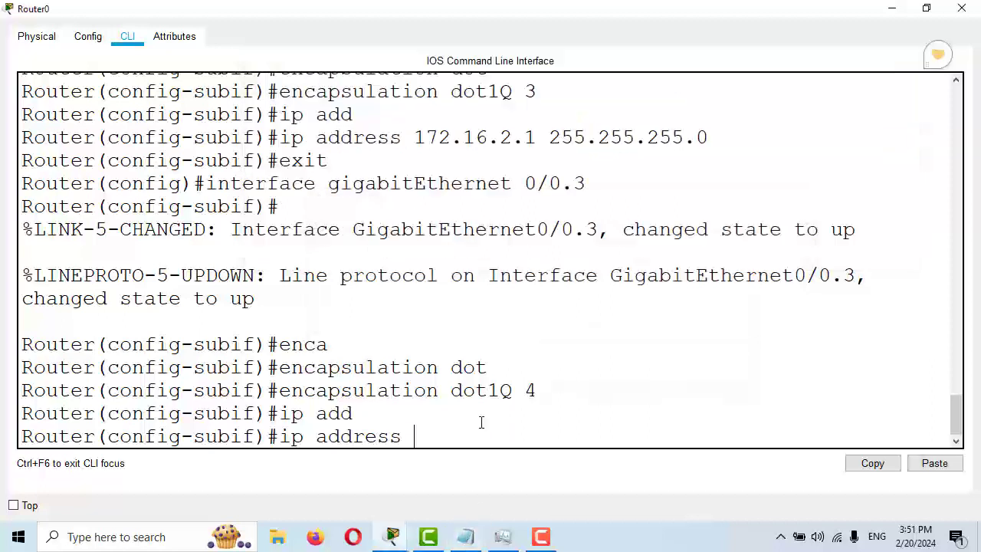
pyautogui.write('72.1')
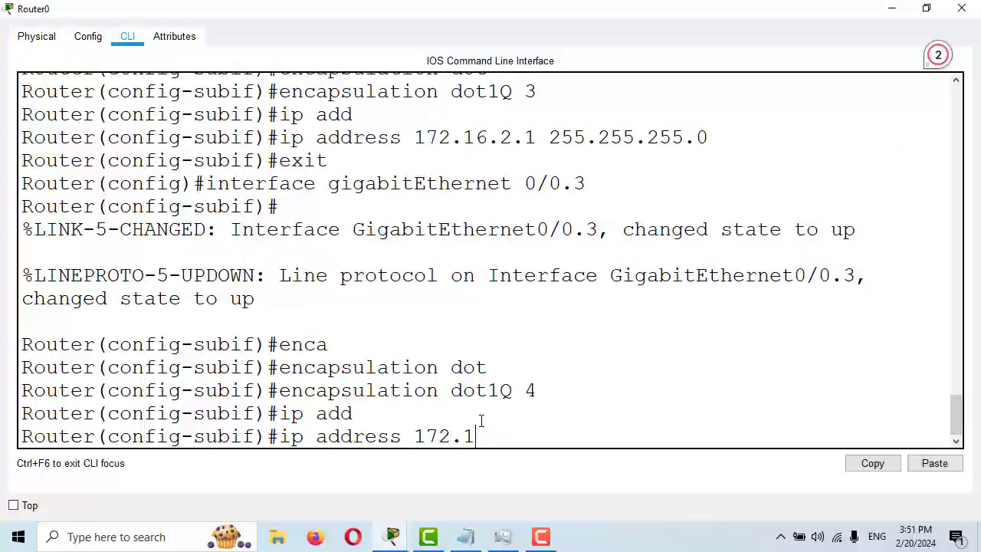
pyautogui.write('6.3.1 255.255')
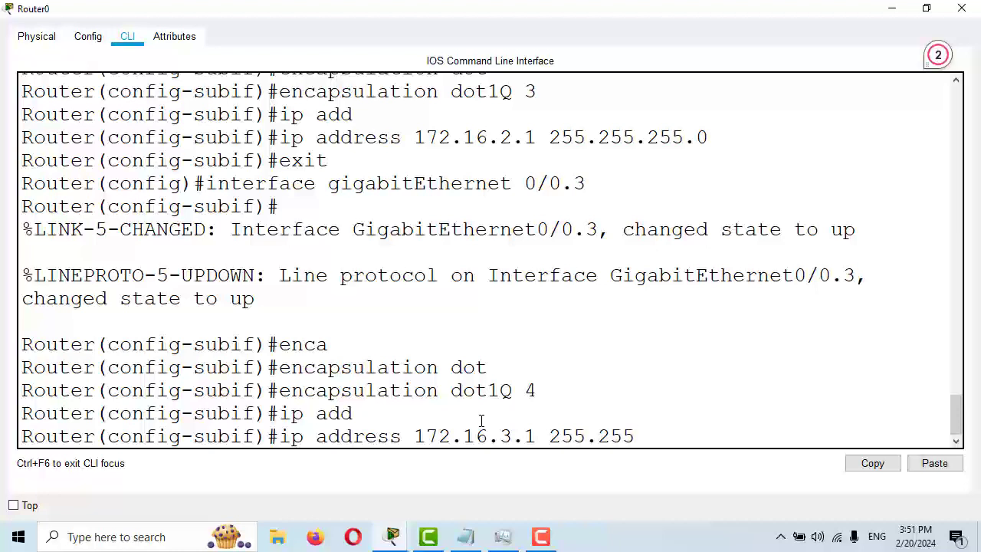
pyautogui.write('.255.0')
pyautogui.press('Return')
pyautogui.press('Return')
pyautogui.press('Return')
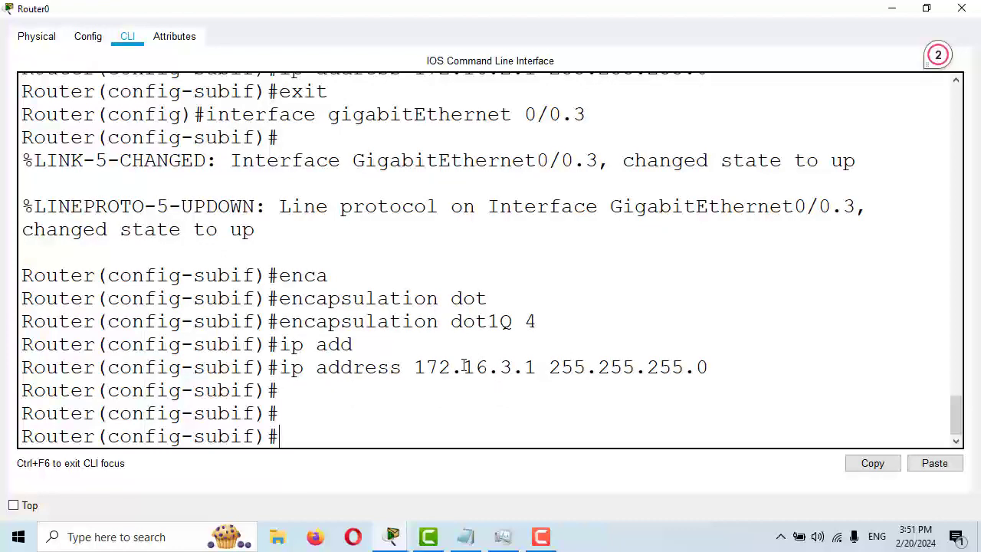
# Leave the router's configuration mode and save the running-config to startup-config, accepting the default destination filename
pyautogui.hotkey('ctrl', 'z')
pyautogui.press('Return')
pyautogui.press('Return')
pyautogui.press('Return')
pyautogui.write('c')
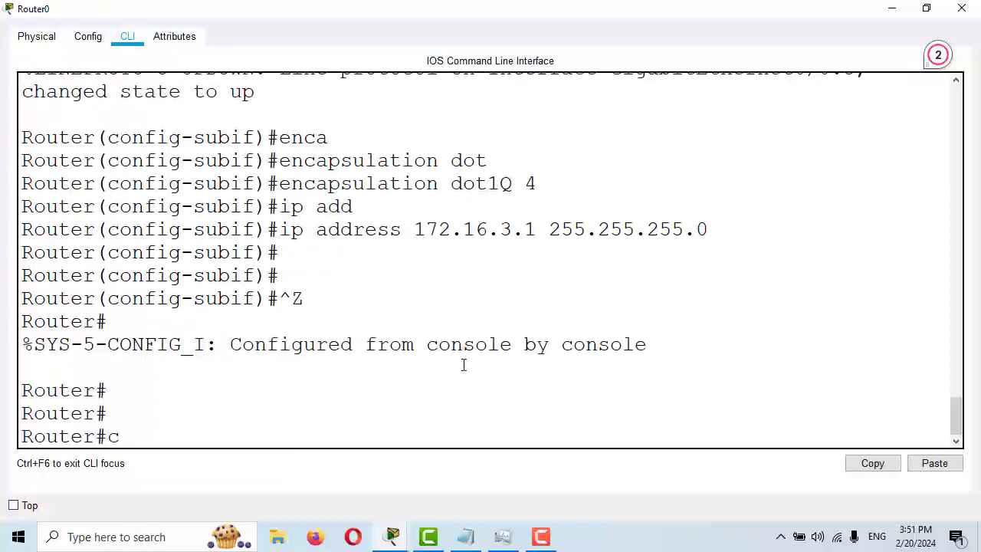
pyautogui.write('opy run')
pyautogui.press('Tab')
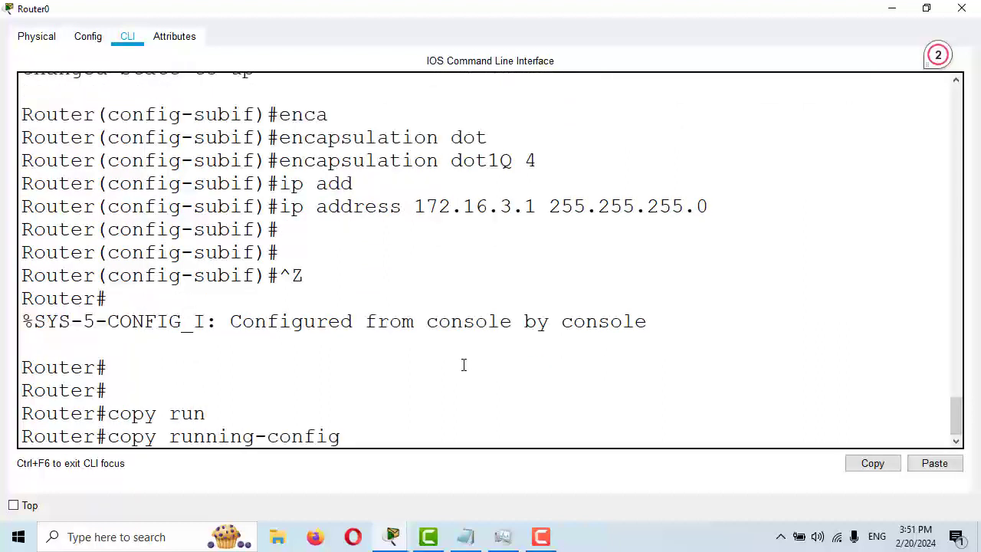
pyautogui.write('star')
pyautogui.press('Tab')
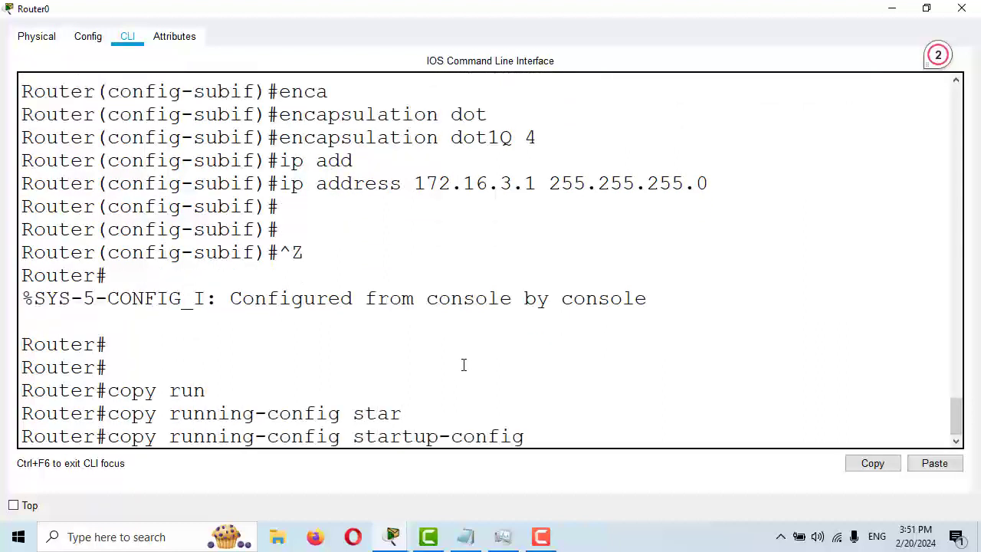
pyautogui.press('Return')
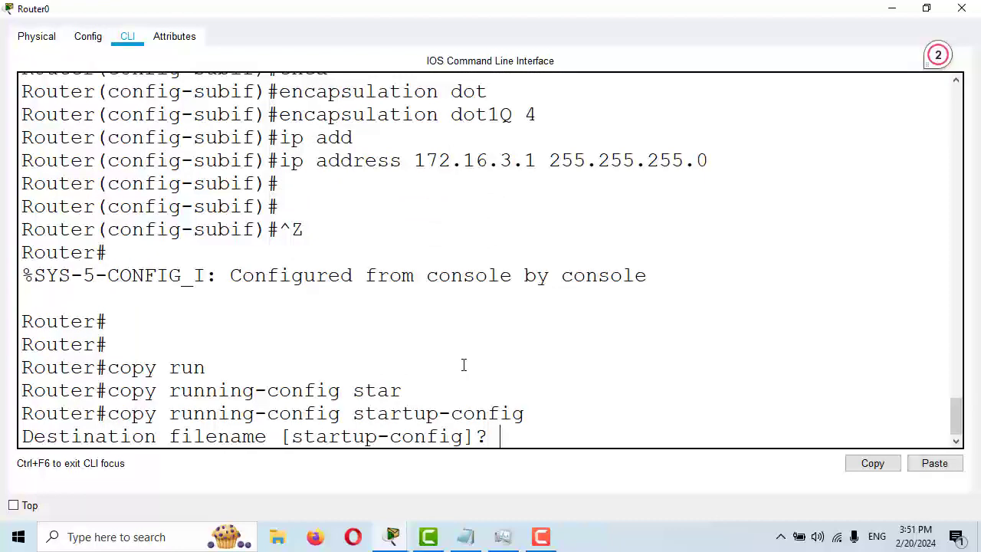
pyautogui.press('Return')
pyautogui.press('Return')
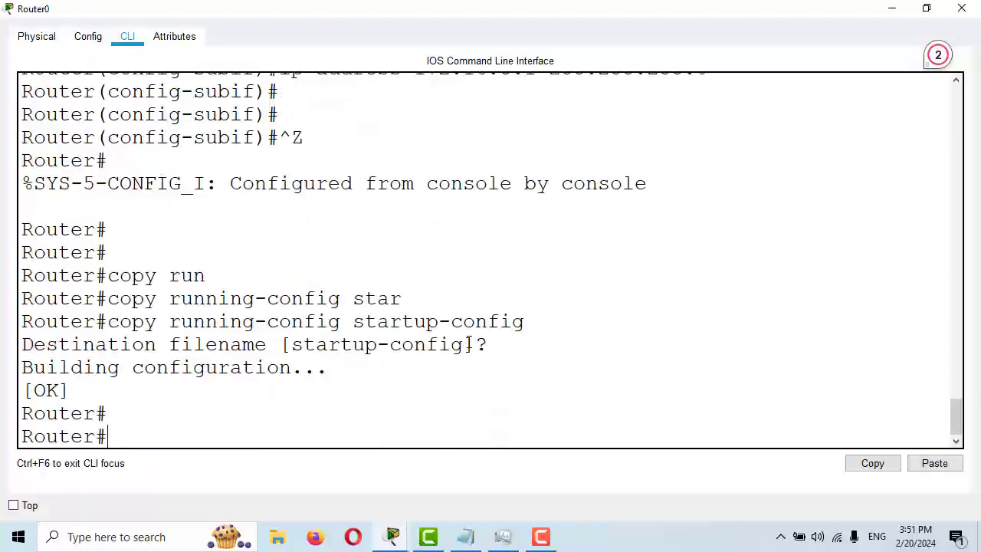
# Return to the topology, test simple PDUs from Faculity, Student and Guest to Router0, and clear the PDU list
pyautogui.click(893, 9)
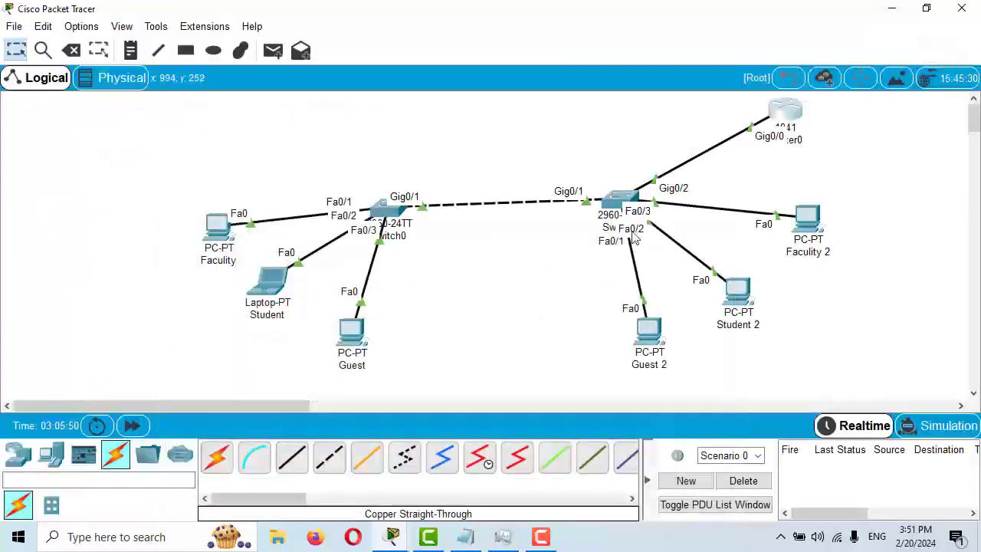
pyautogui.click(272, 50)
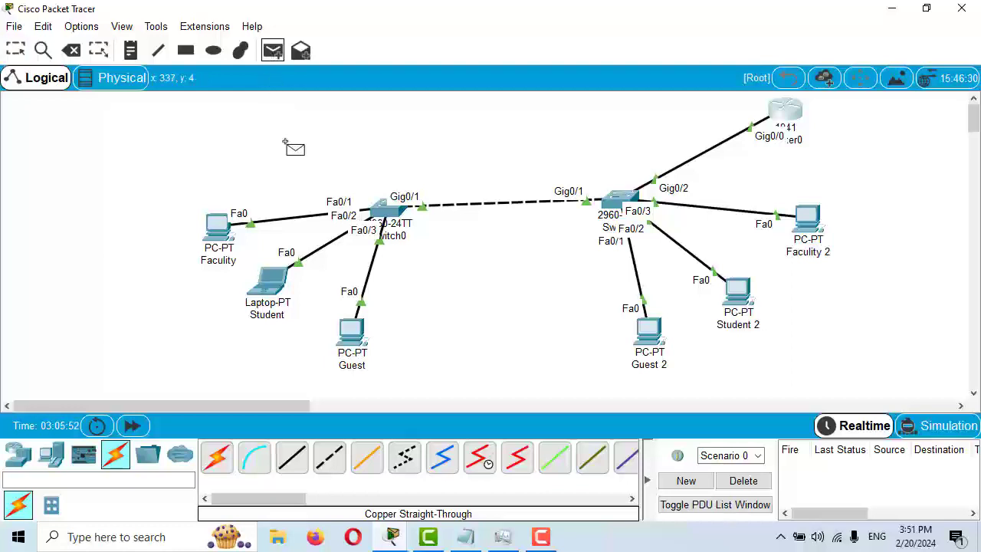
pyautogui.click(219, 228)
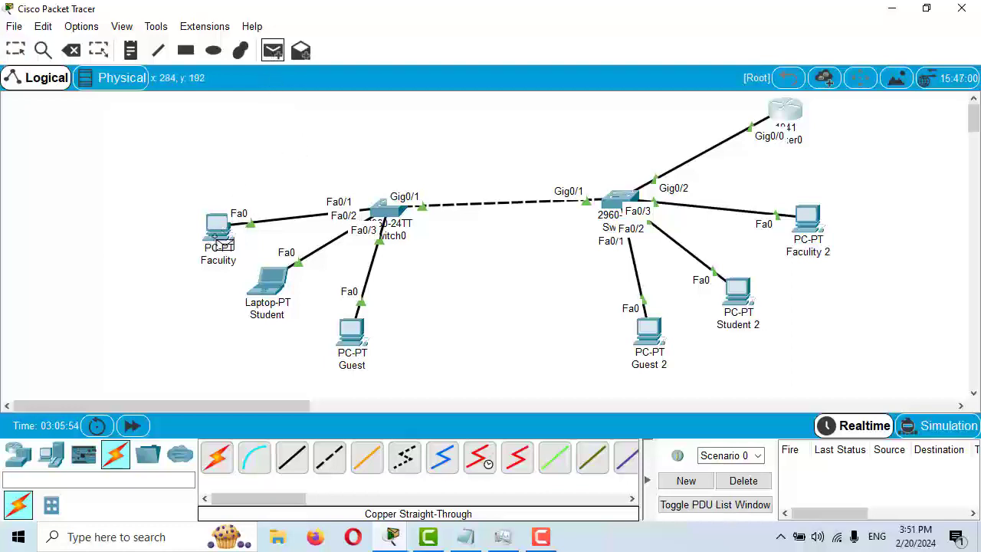
pyautogui.click(784, 115)
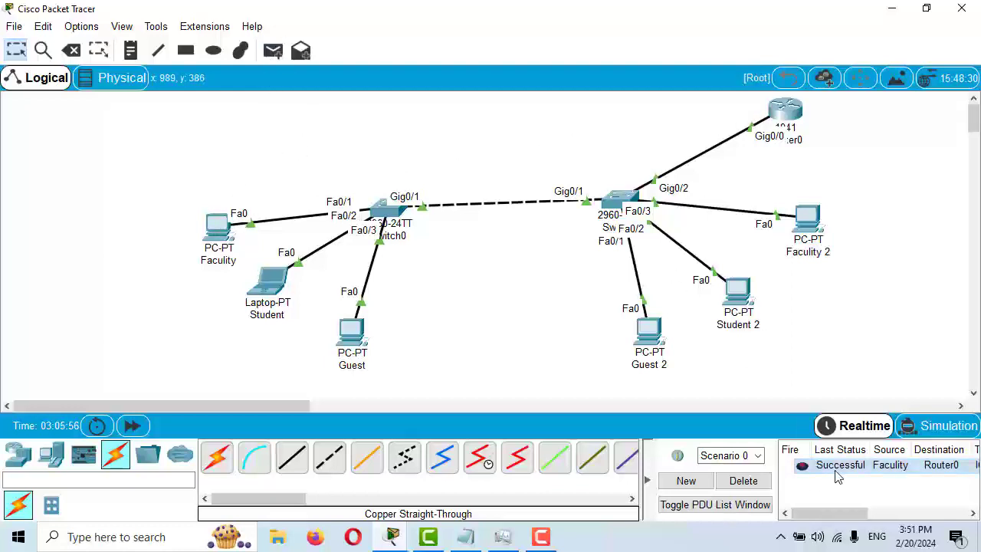
pyautogui.click(272, 51)
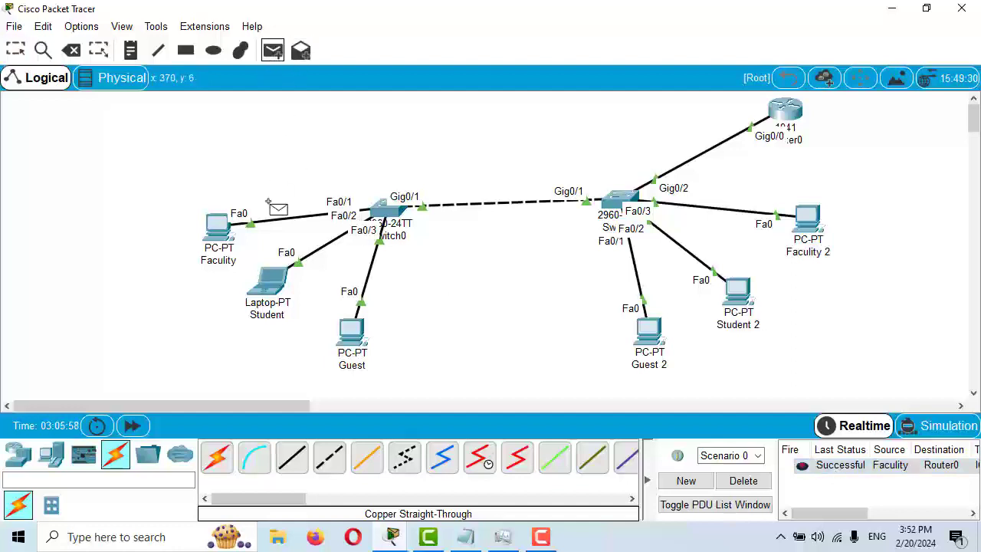
pyautogui.click(269, 282)
pyautogui.click(785, 114)
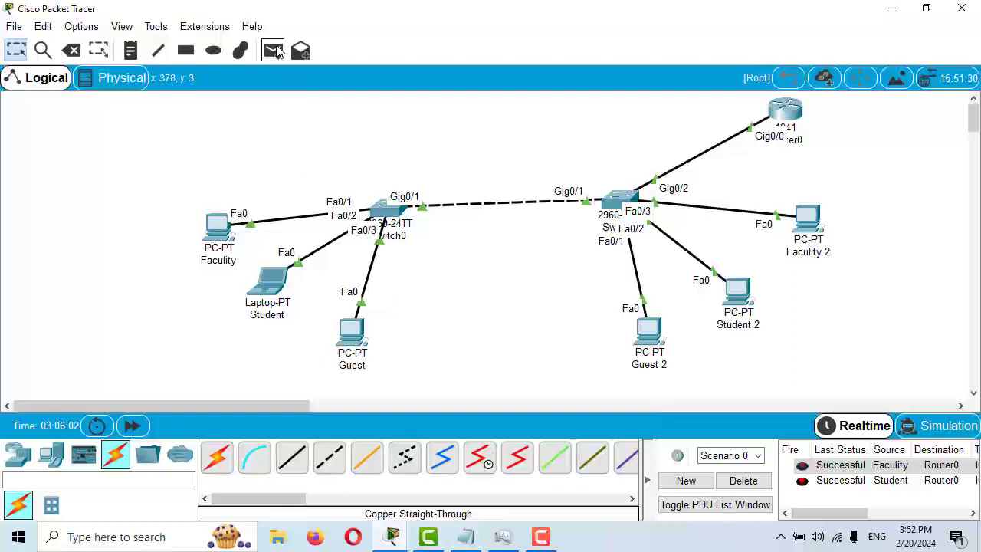
pyautogui.click(274, 51)
pyautogui.click(351, 332)
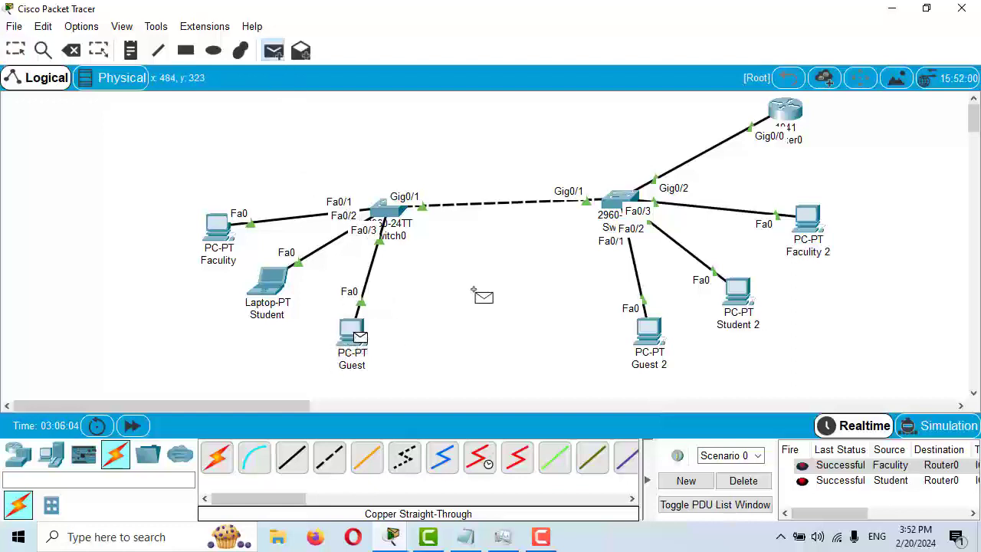
pyautogui.click(766, 124)
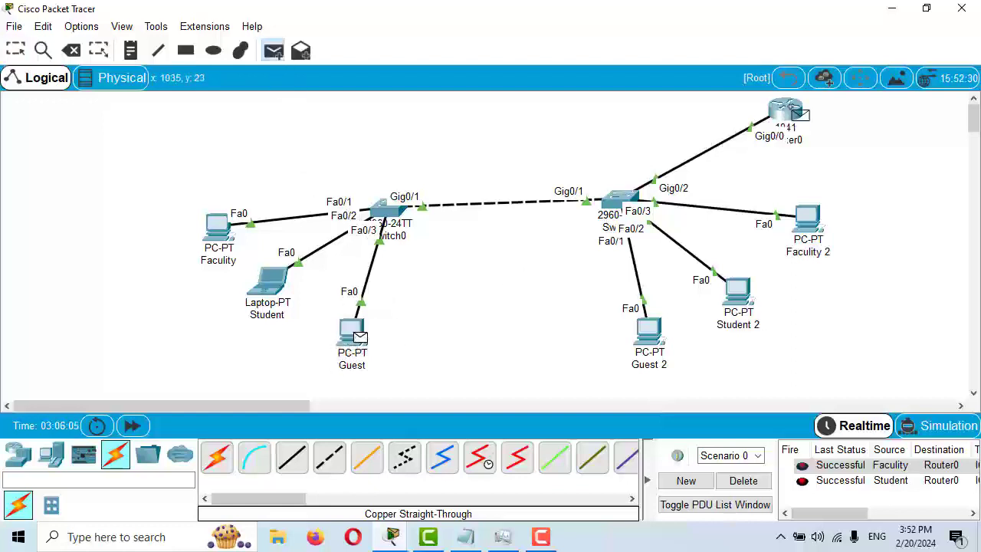
pyautogui.click(742, 481)
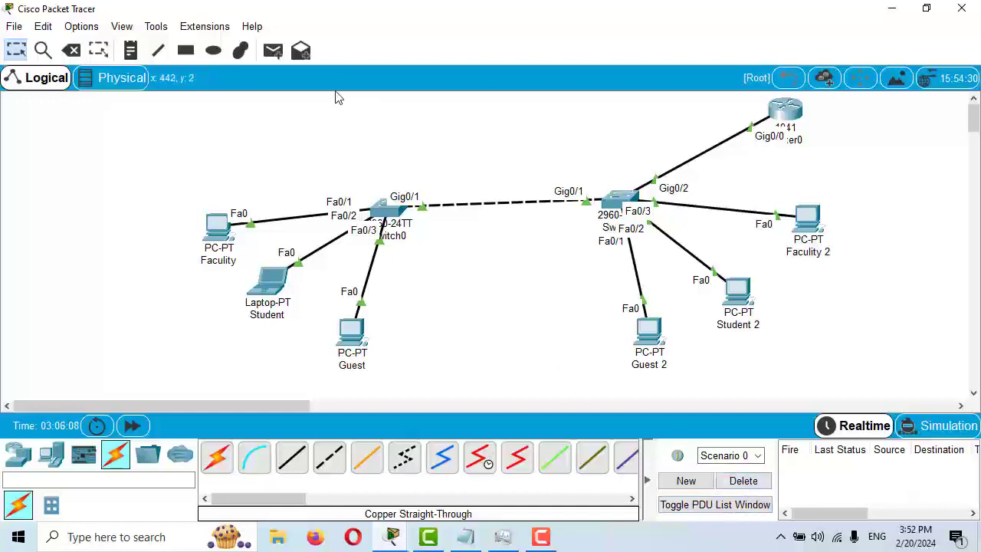
# Test inter-VLAN connectivity by sending simple PDUs from Faculity to Student and from Faculity to Guest
pyautogui.click(274, 51)
pyautogui.click(222, 230)
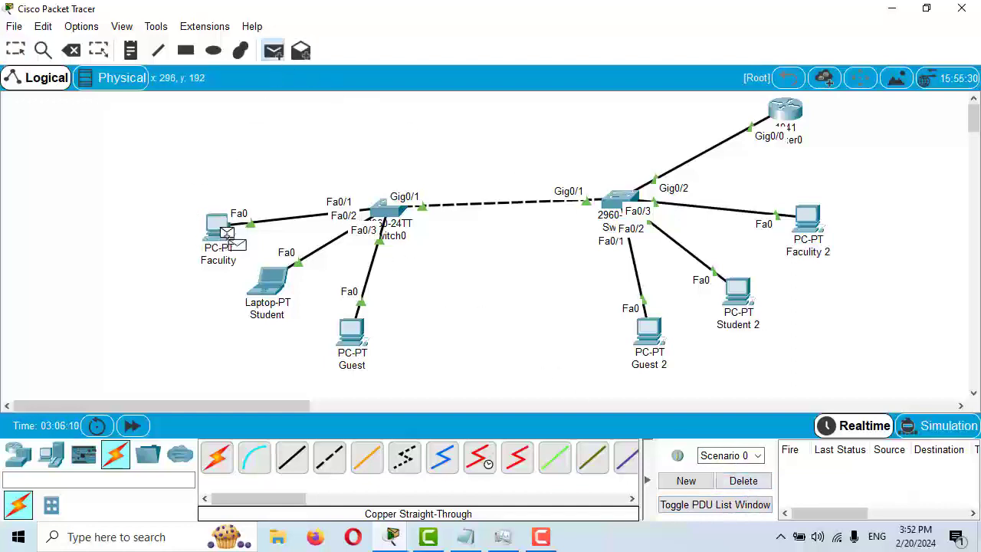
pyautogui.click(268, 284)
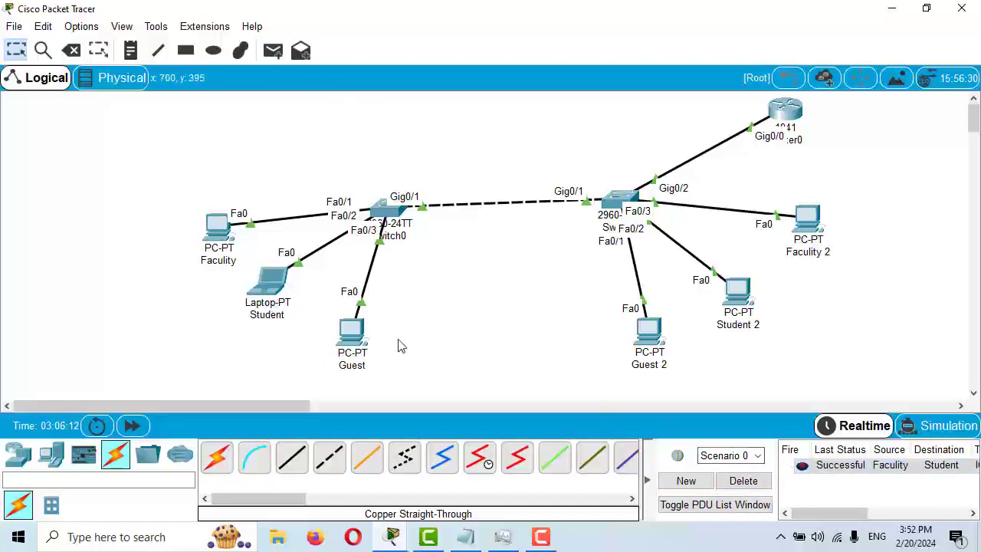
pyautogui.click(273, 51)
pyautogui.click(219, 229)
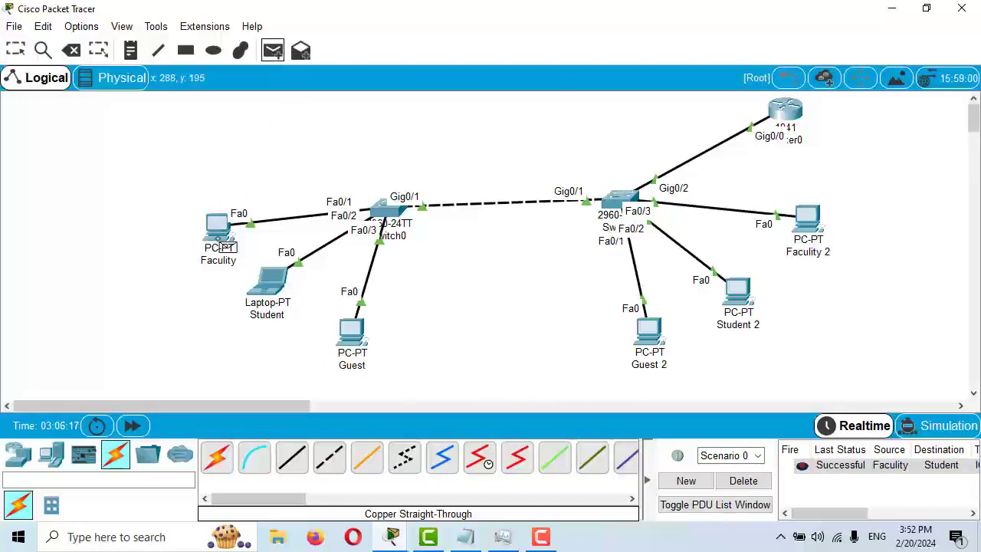
pyautogui.click(359, 342)
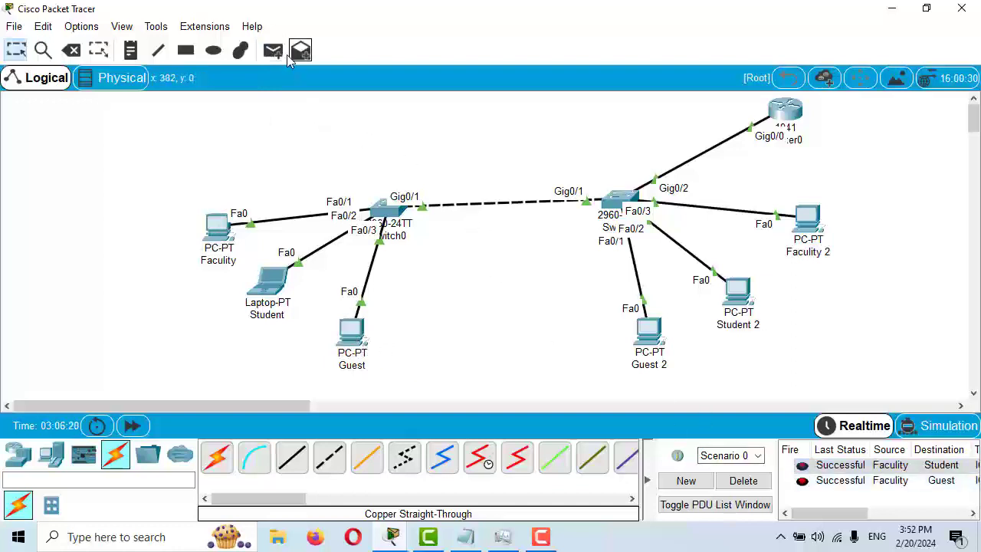
# Send a simple PDU from Faculity to Guest 2, clear the PDU list, and repeat the same test
pyautogui.click(300, 50)
pyautogui.click(273, 50)
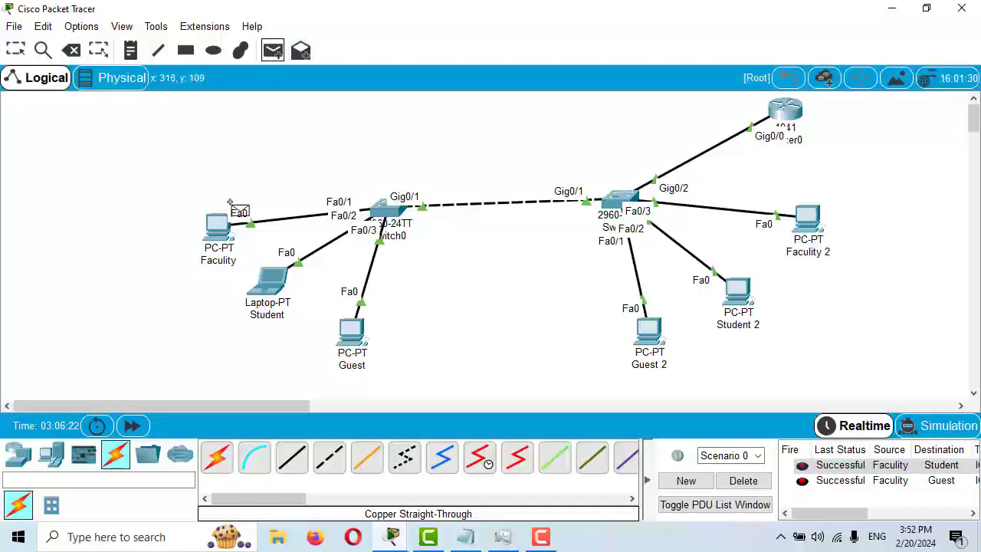
pyautogui.click(219, 227)
pyautogui.click(649, 334)
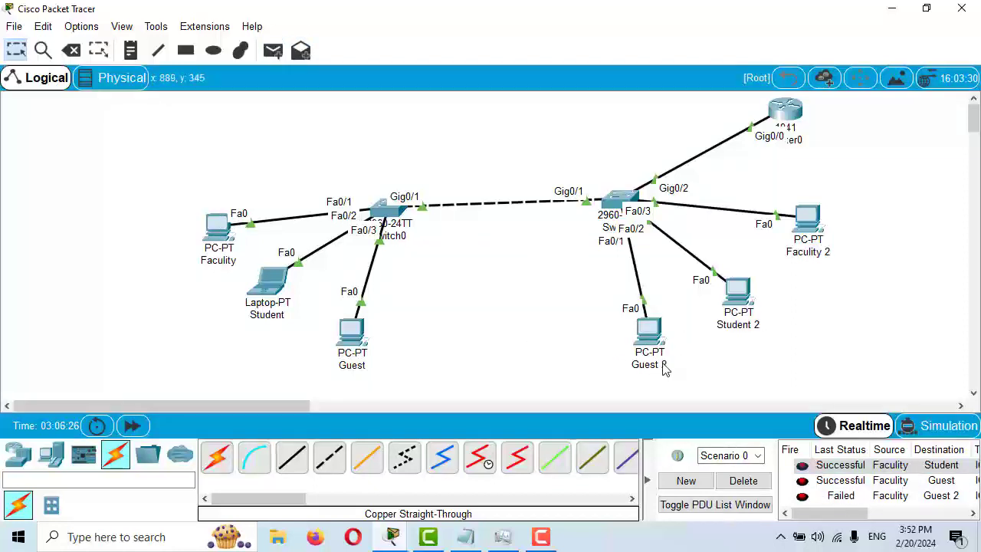
pyautogui.click(743, 481)
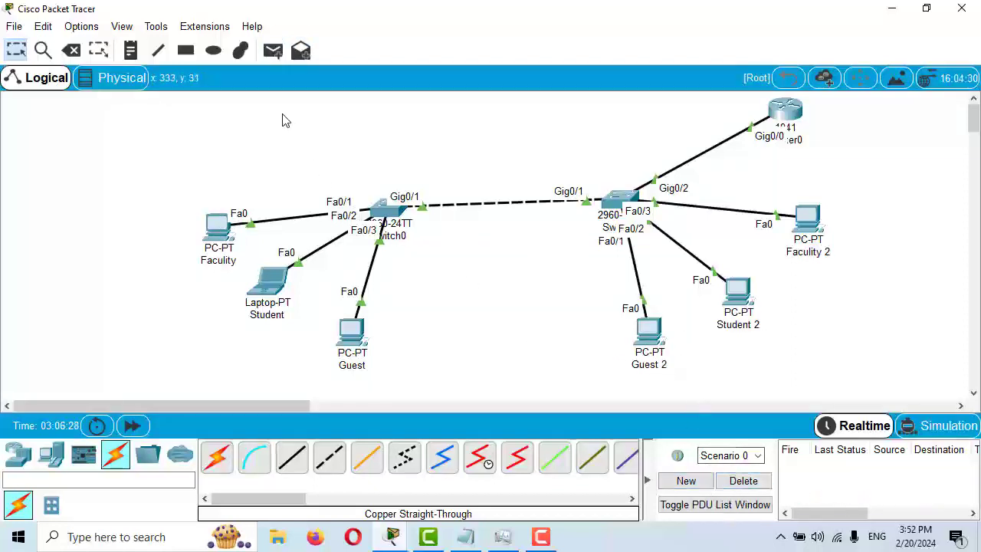
pyautogui.click(273, 53)
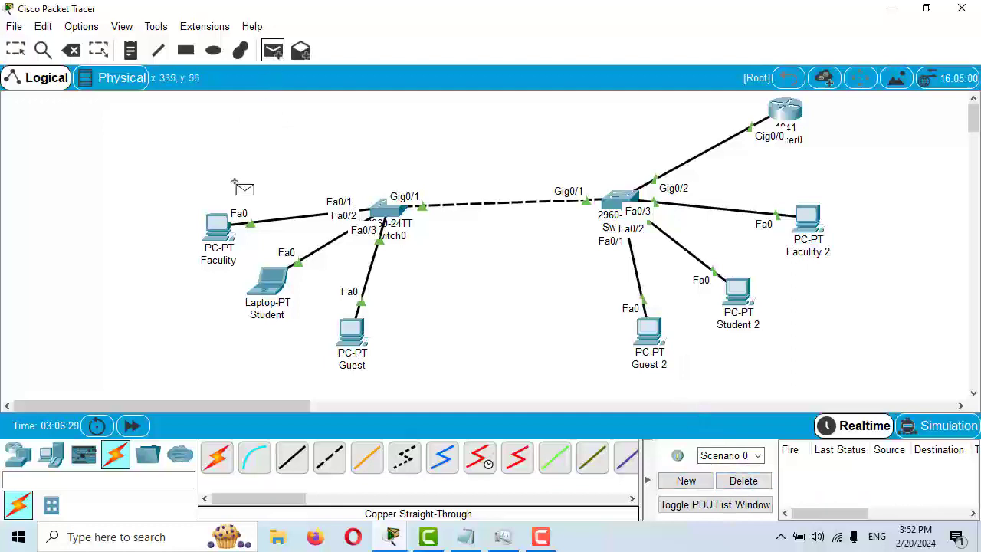
pyautogui.click(217, 233)
pyautogui.click(648, 332)
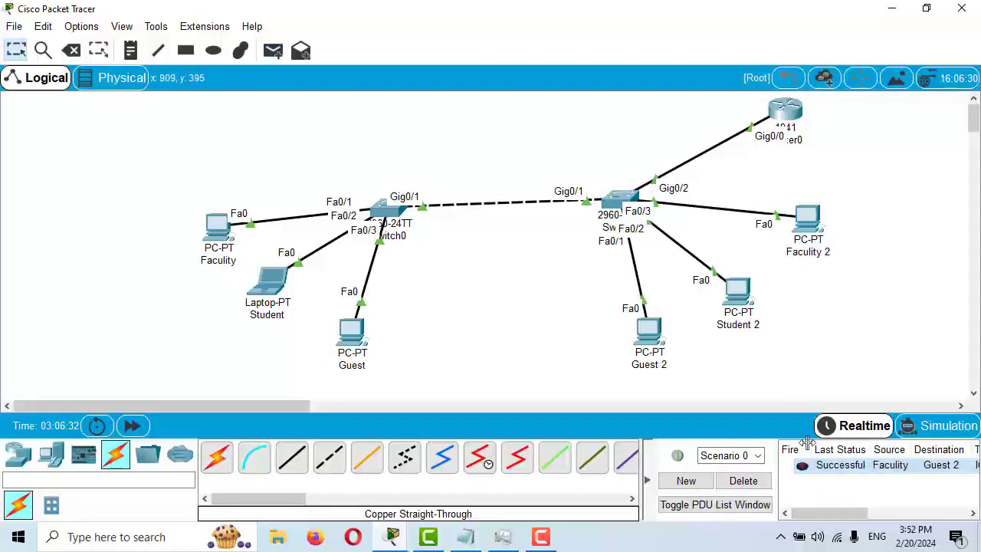
# Send a simple PDU from Student to Faculity 2 twice and clear the PDU list
pyautogui.click(273, 51)
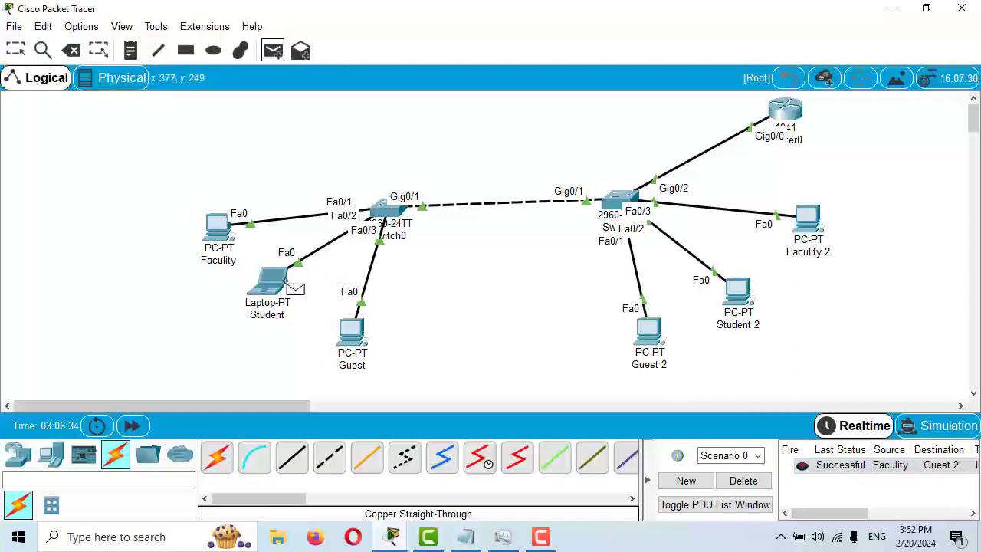
pyautogui.click(277, 283)
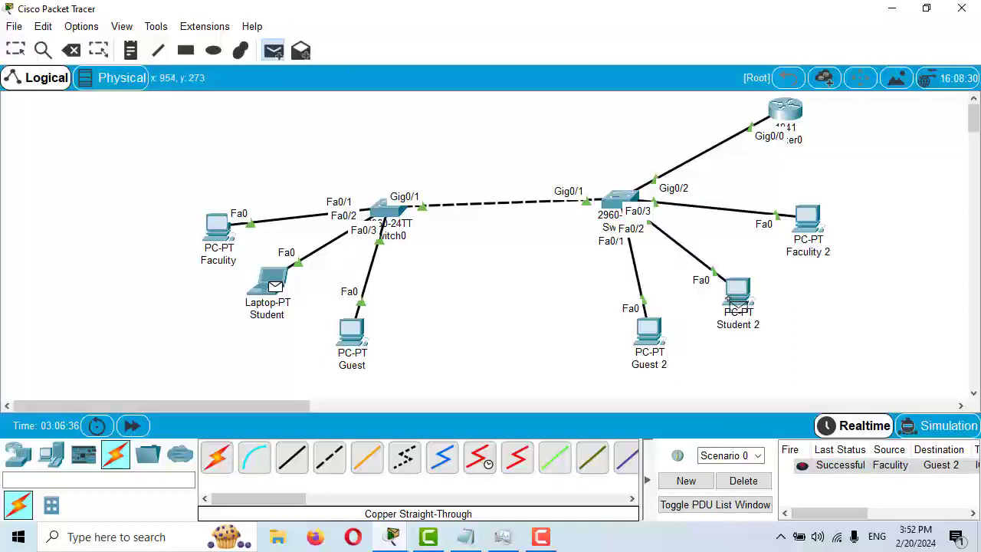
pyautogui.click(815, 229)
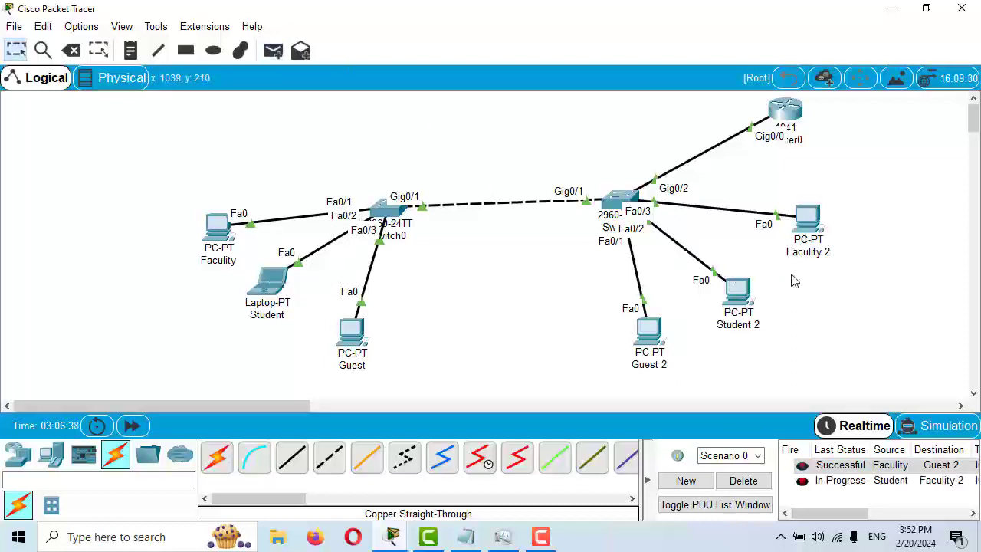
pyautogui.click(273, 50)
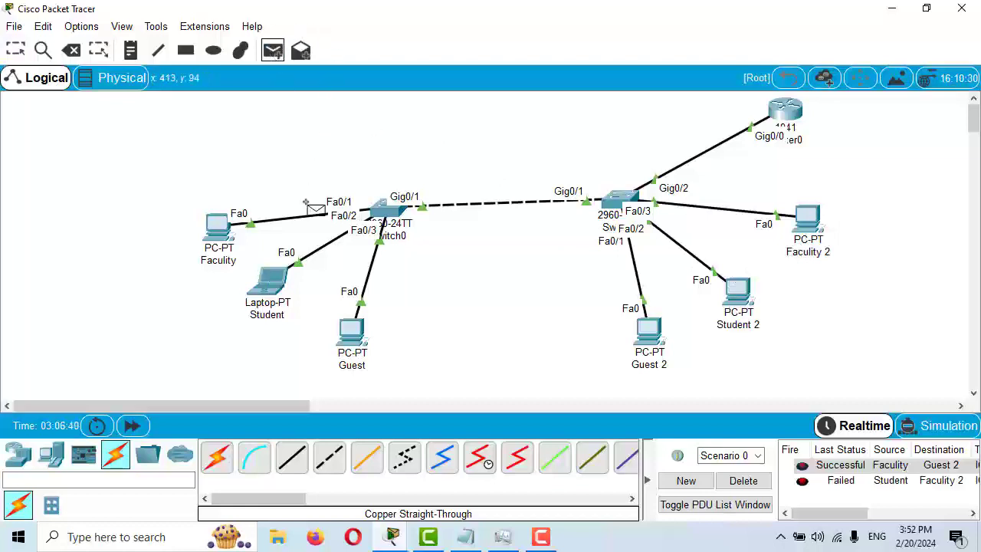
pyautogui.click(275, 283)
pyautogui.click(809, 224)
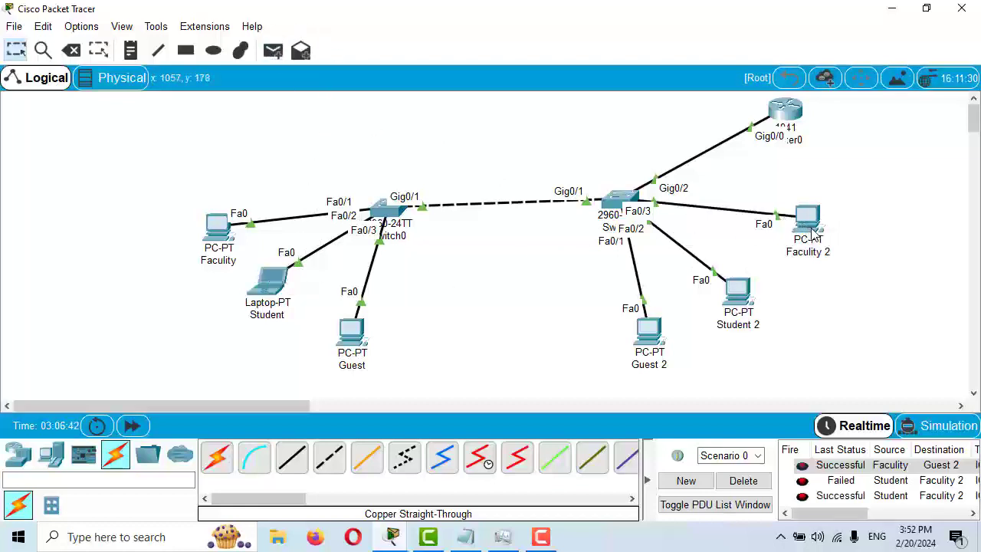
pyautogui.click(743, 480)
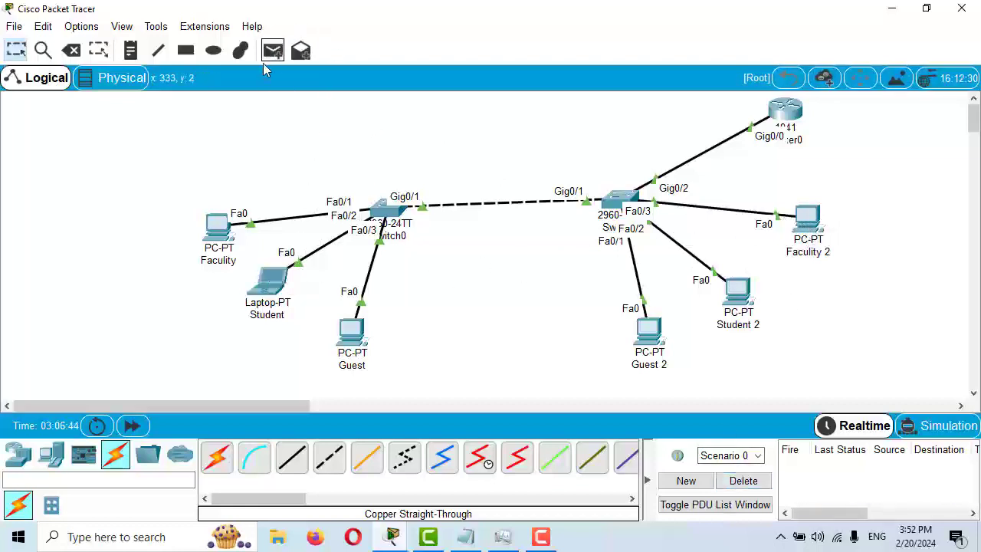
# Send a simple PDU from Guest to Student 2 twice and clear the PDU list
pyautogui.click(272, 50)
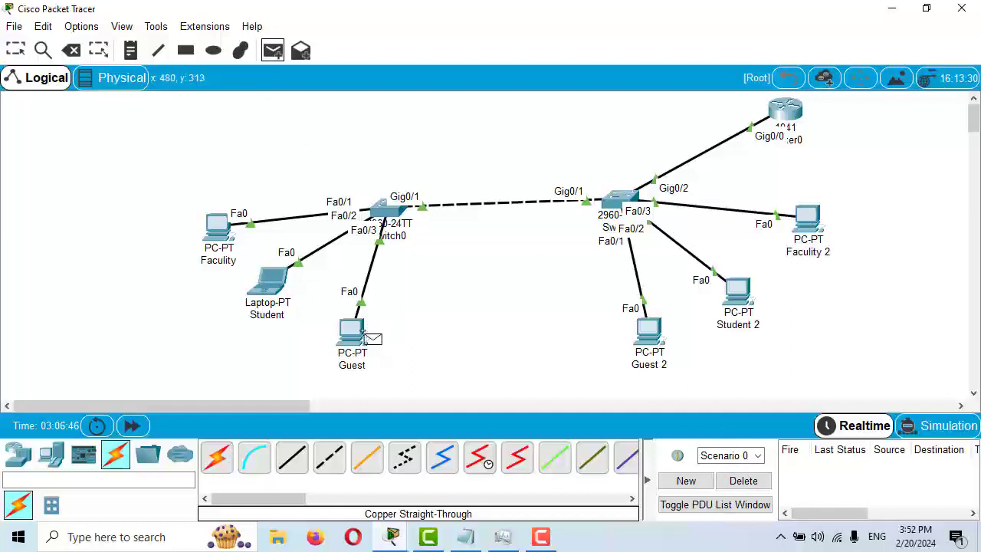
pyautogui.click(352, 332)
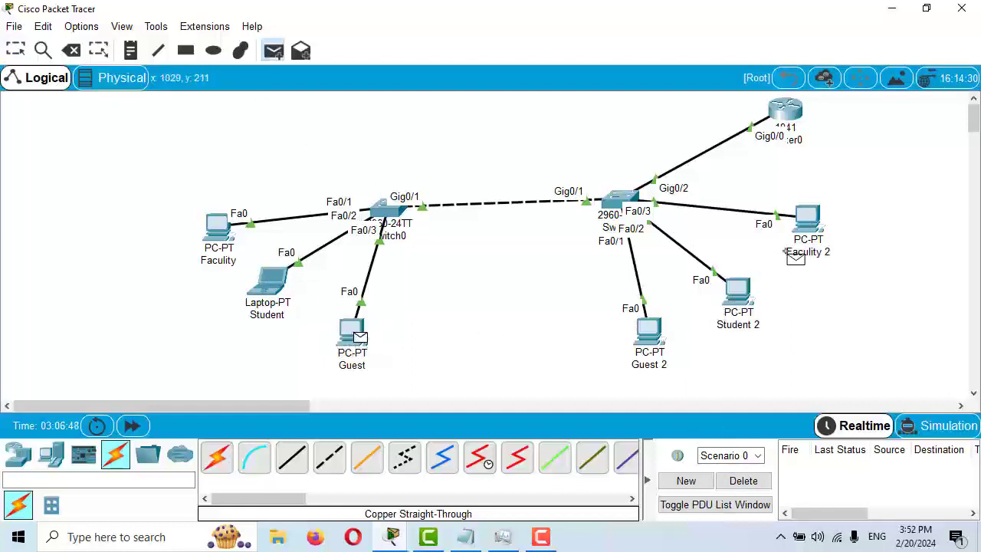
pyautogui.click(740, 300)
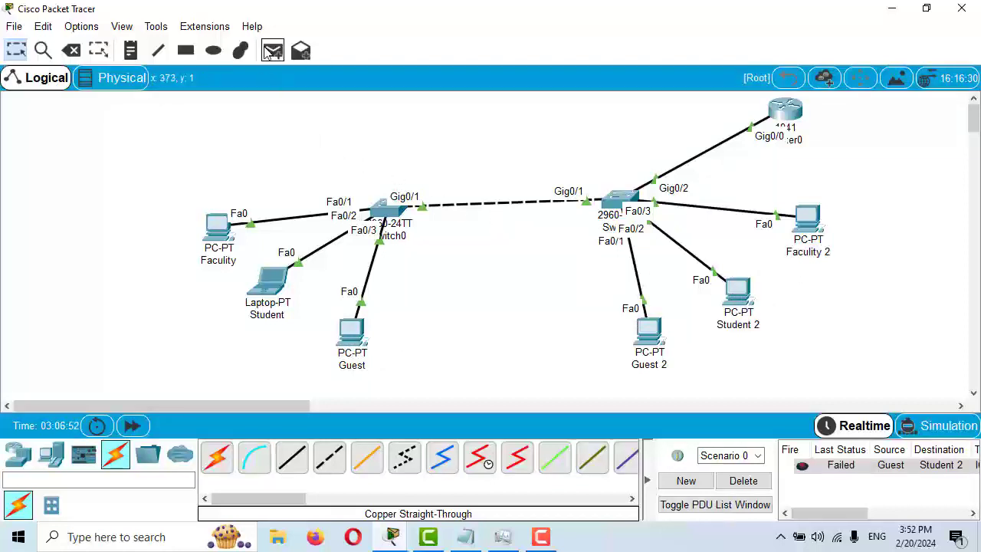
pyautogui.click(273, 53)
pyautogui.click(349, 334)
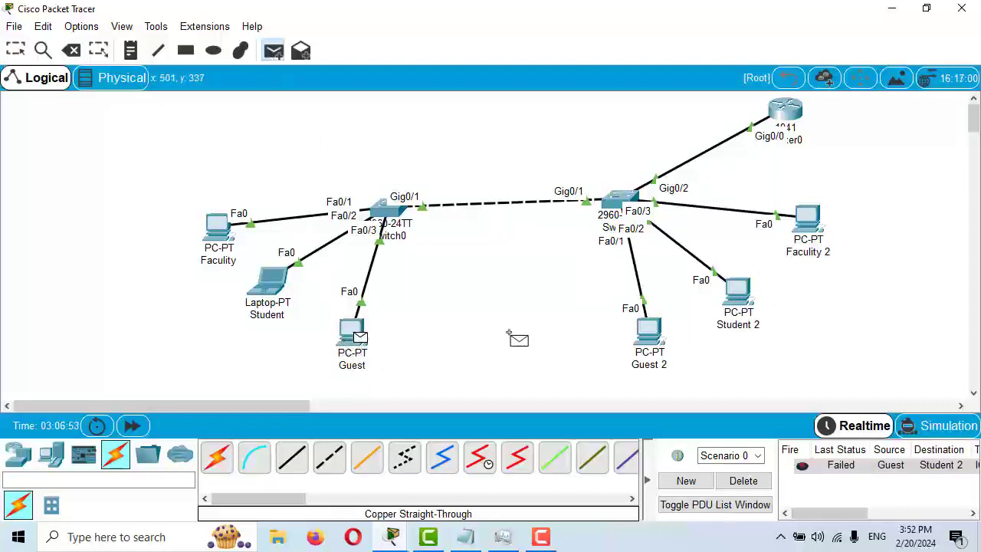
pyautogui.click(738, 305)
pyautogui.click(744, 480)
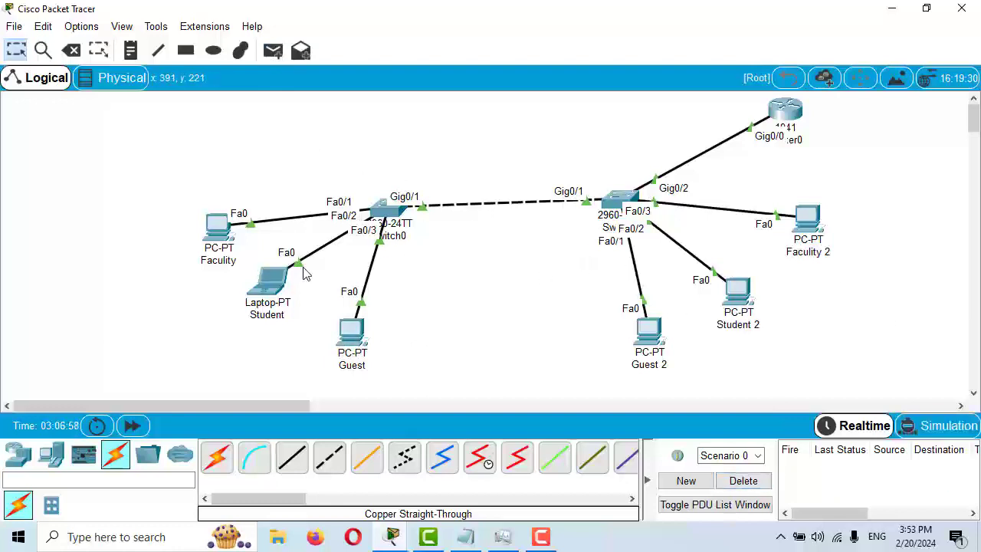
# Ping 172.16.1.1 from the Faculity PC's command prompt in a maximized device window
pyautogui.click(219, 236)
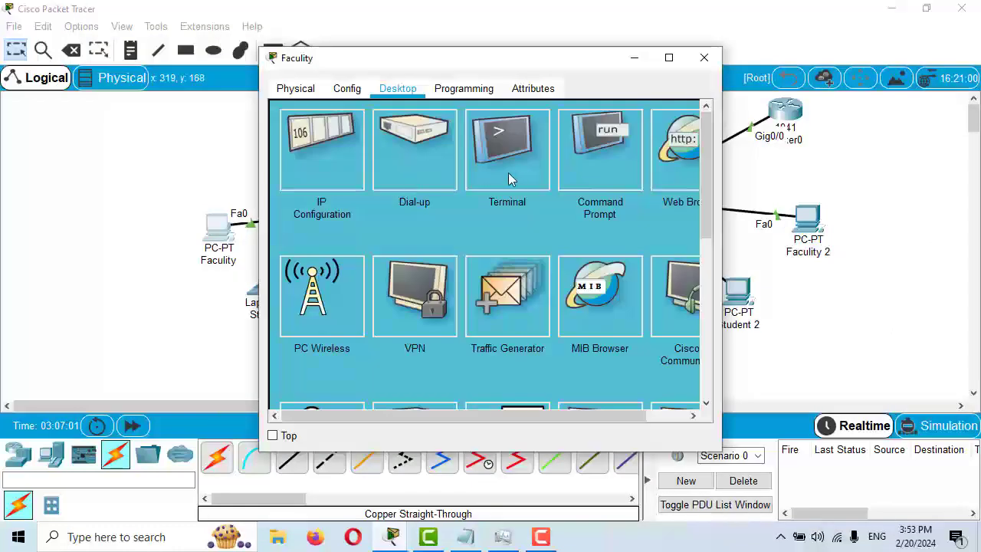
pyautogui.click(605, 170)
pyautogui.click(668, 57)
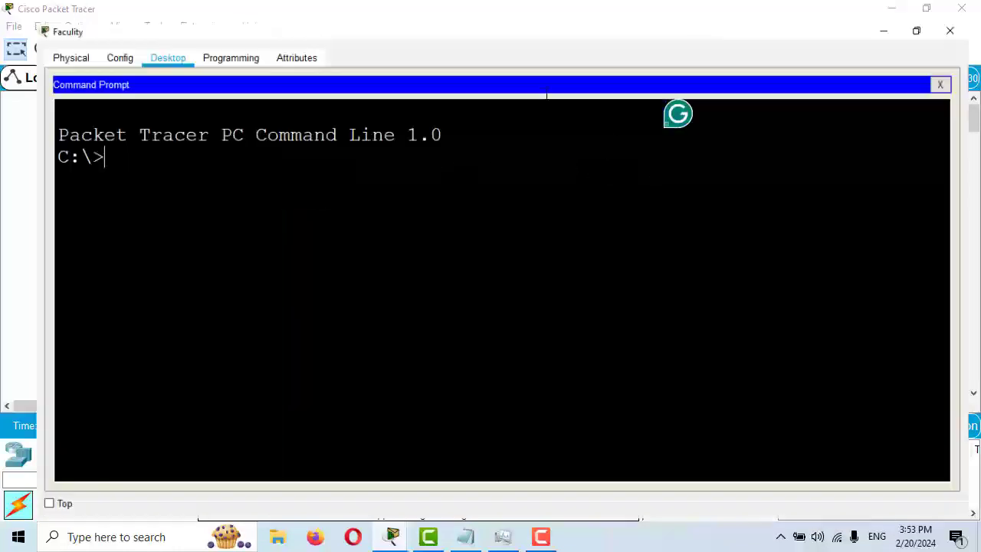
pyautogui.write('p')
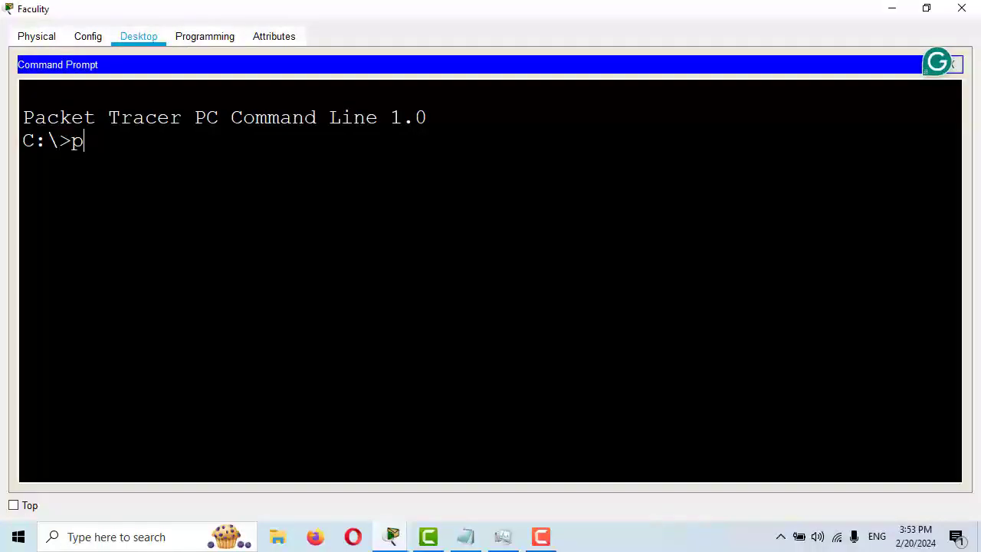
pyautogui.write('ing 172')
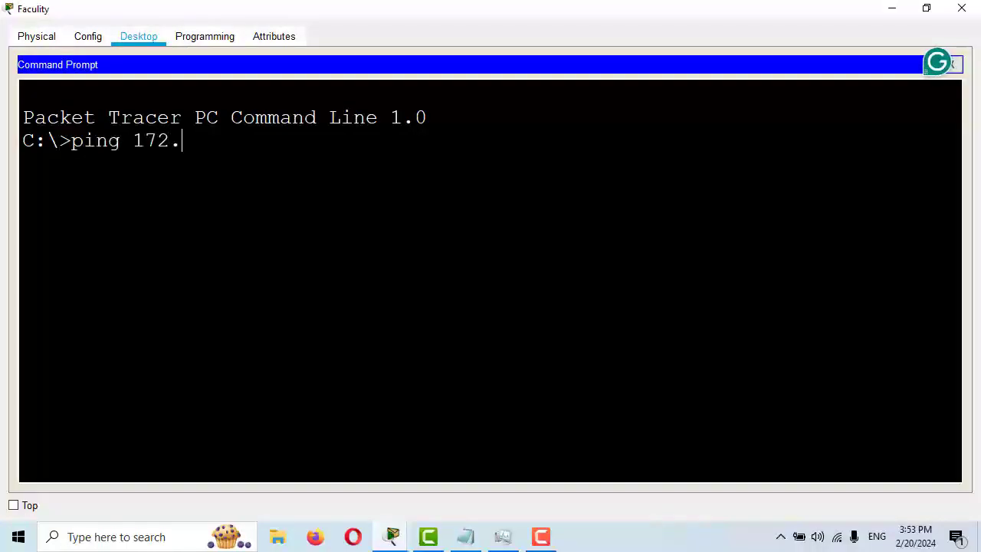
pyautogui.write('.1.1')
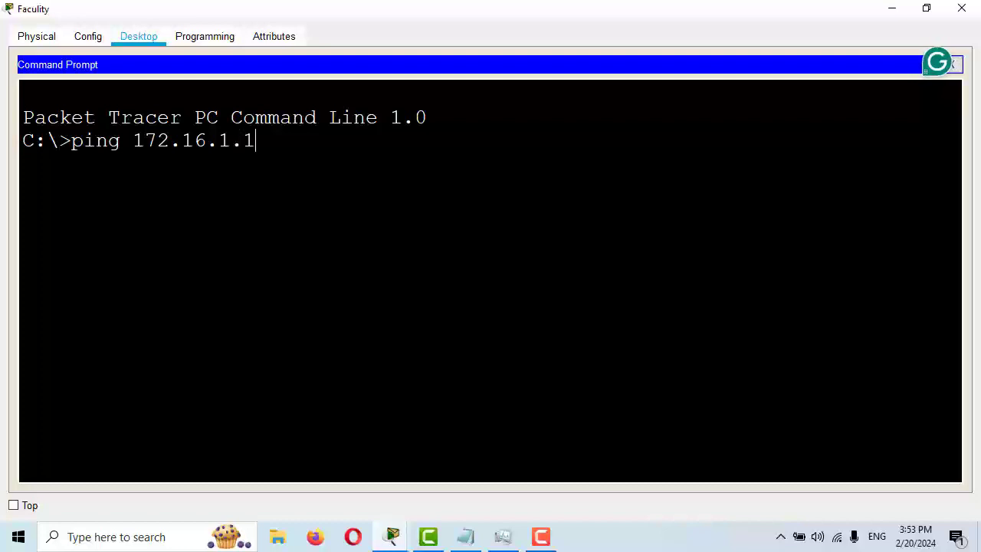
pyautogui.press('Return')
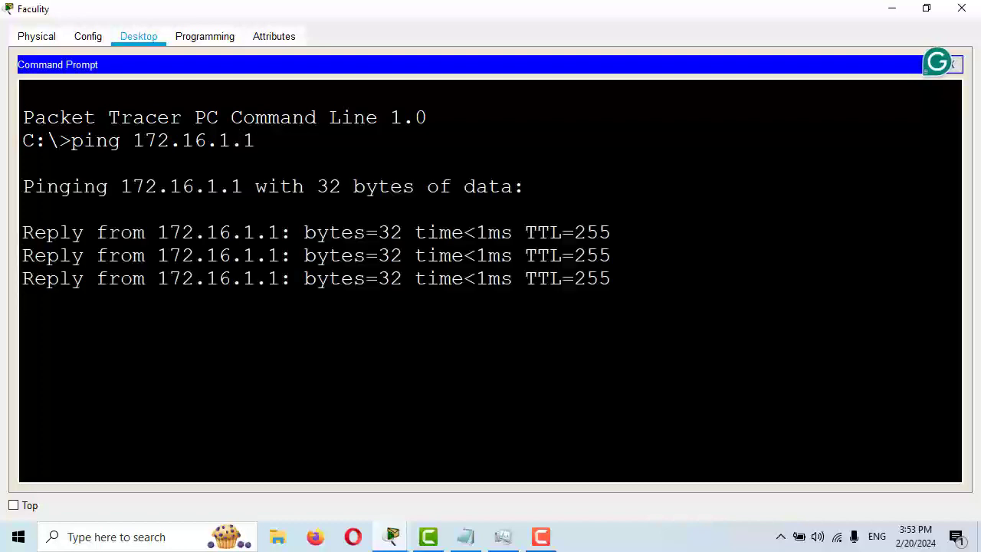
# Ping 172.16.1.3 from the same Faculity command prompt and close the device window
pyautogui.press('Up')
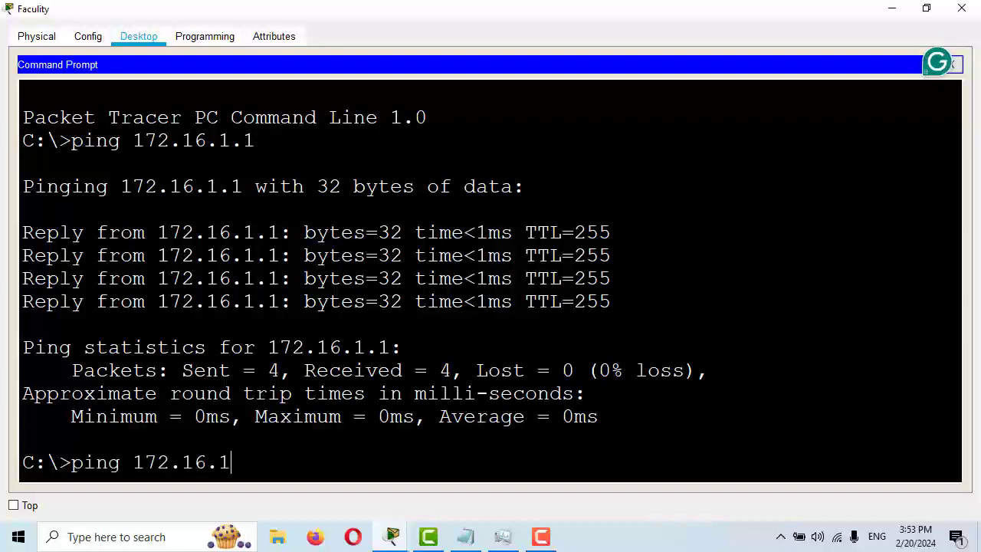
pyautogui.write('3')
pyautogui.press('Return')
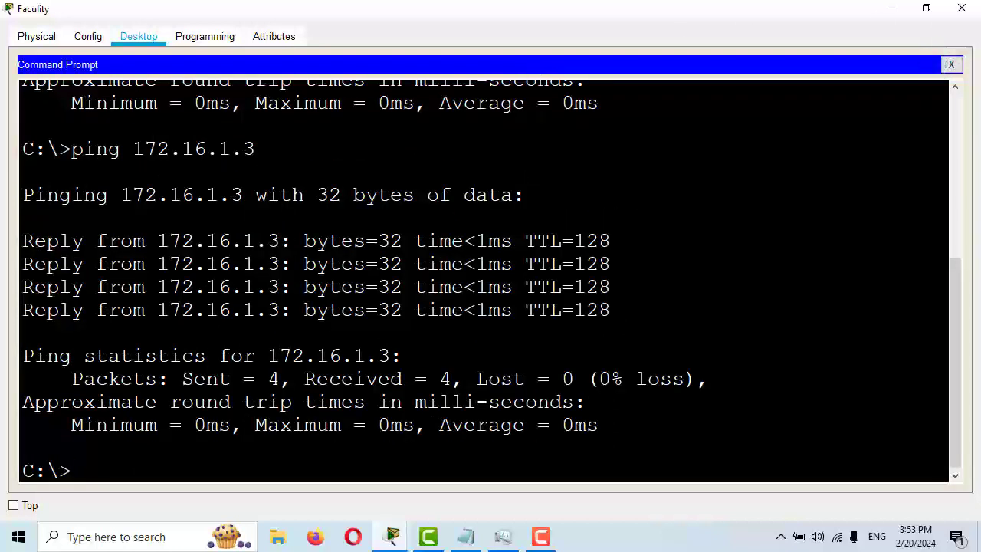
pyautogui.click(962, 8)
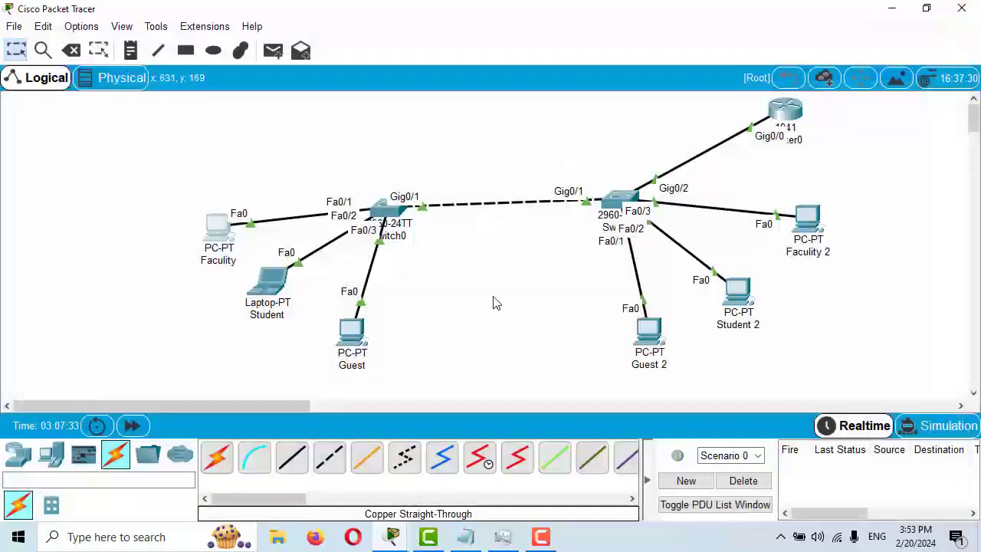